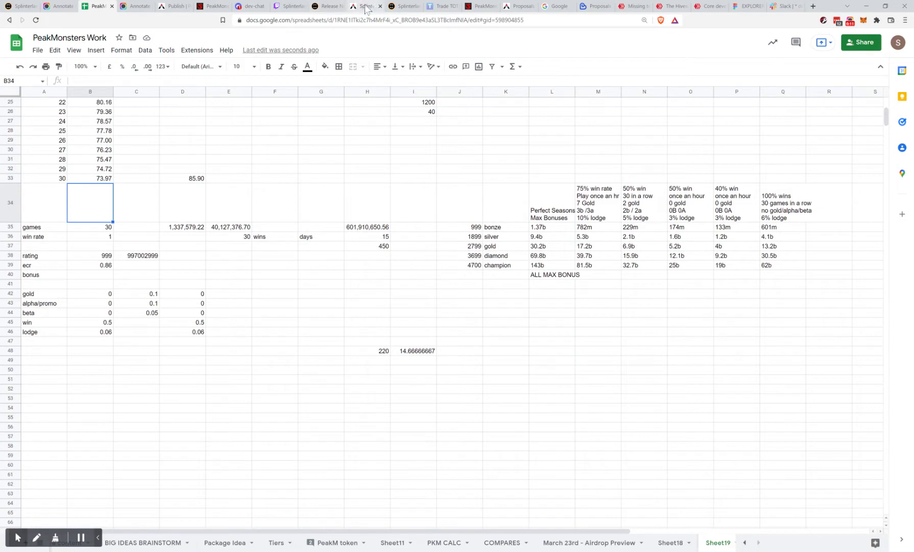
Step: Switch to the PeakD post "Splinterlands Ranked Rewards Update" and find the Rshares formula with rating, ECR, bonuses and starter cards
left_click(366, 7)
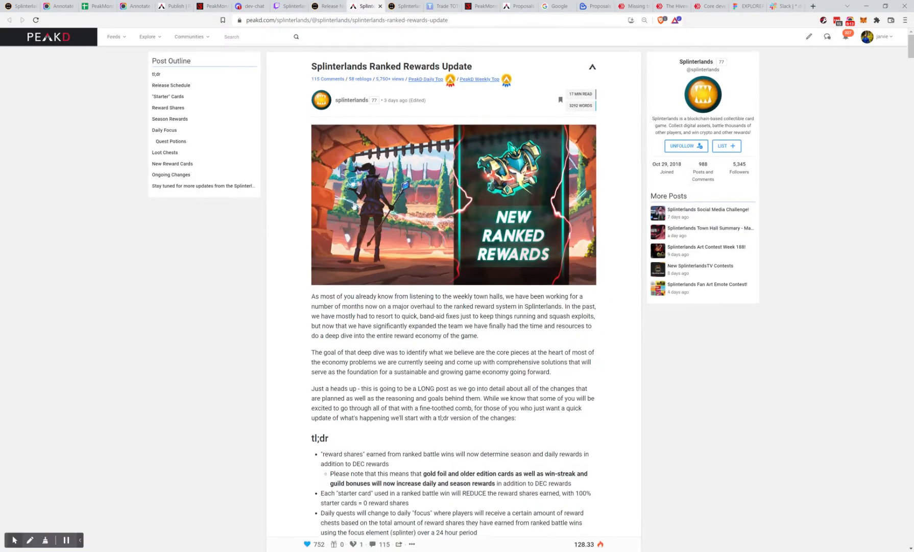
scroll(354, 205, "down", 4)
scroll(354, 205, "down", 20)
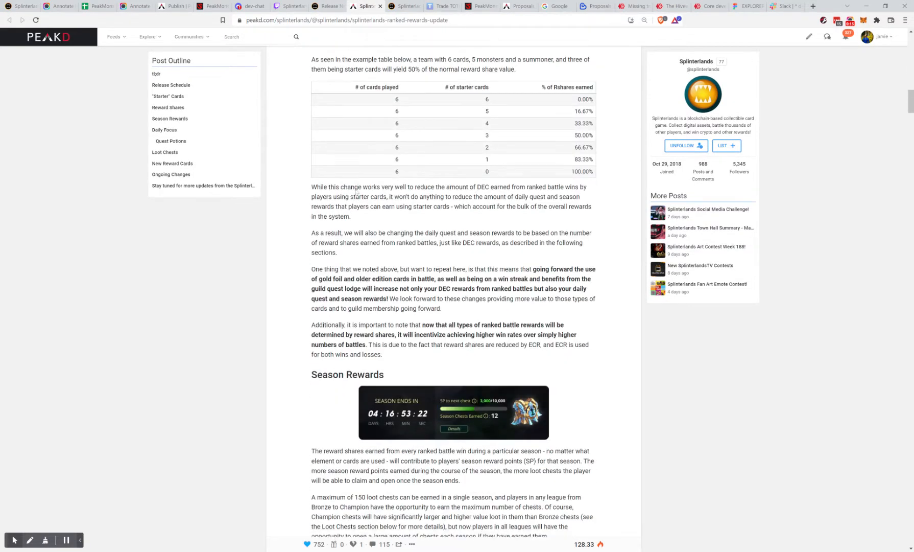
scroll(356, 192, "down", 20)
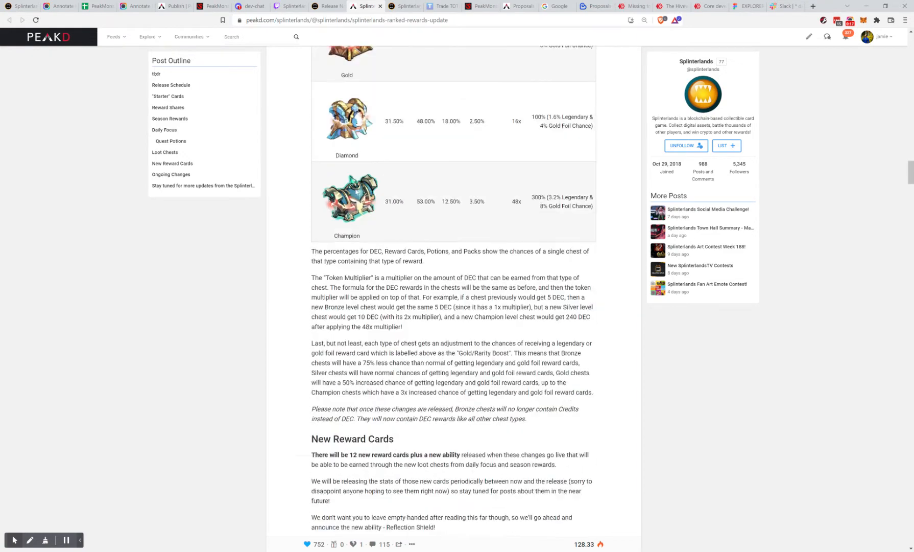
scroll(356, 192, "down", 8)
scroll(356, 192, "up", 20)
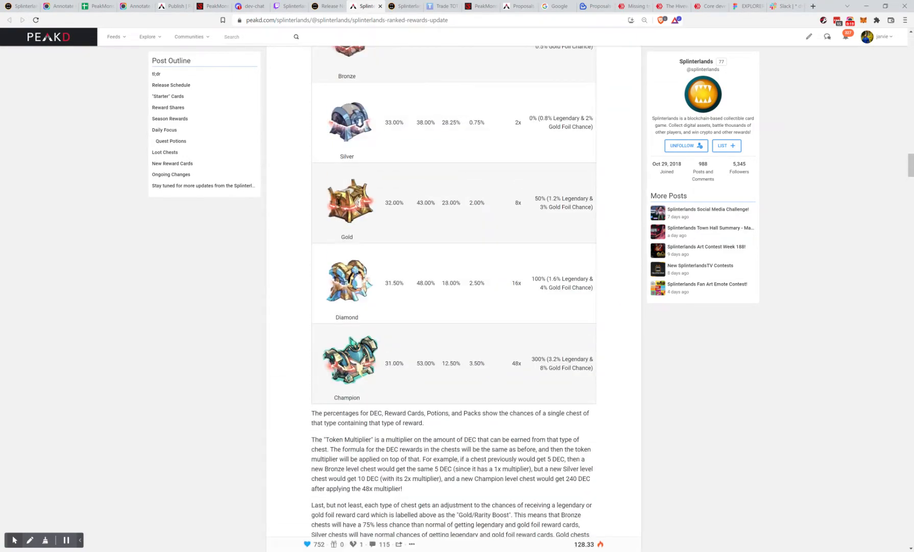
scroll(454, 292, "up", 15)
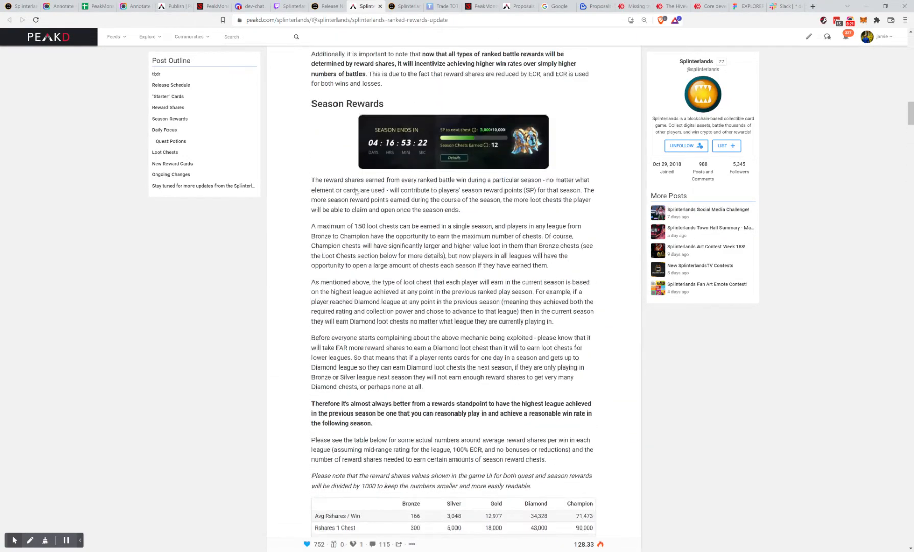
scroll(470, 158, "up", 1)
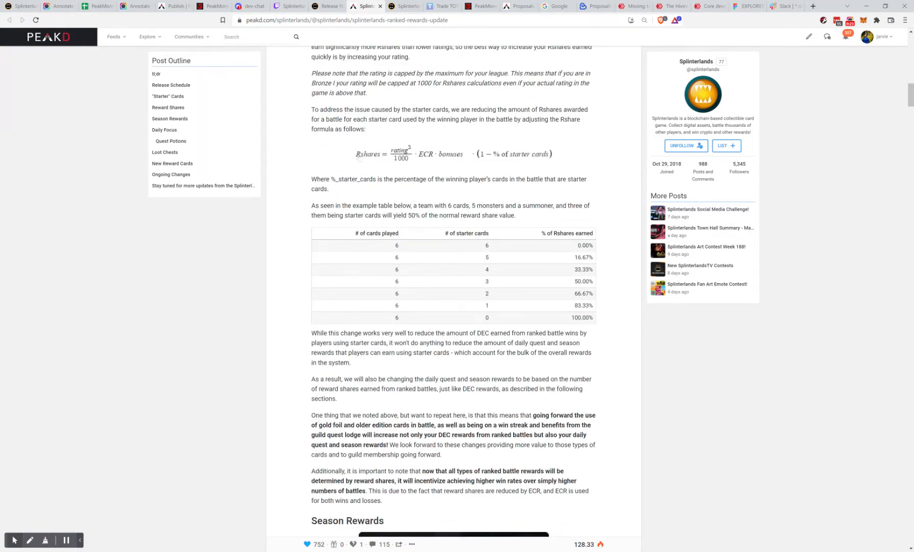
Step: Examine the season chest requirements by league in the post's Season Rewards table, focusing on the Rshares 100 Chests row
scroll(346, 264, "down", 15)
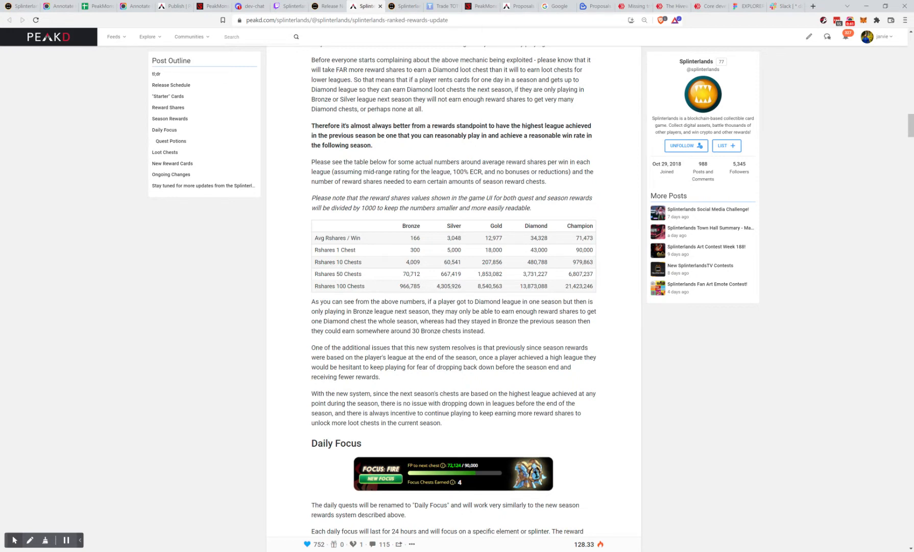
left_click_drag(369, 287, 325, 286)
left_click(325, 286)
Step: Return to the PeakMonsters Work spreadsheet and examine the league comparison table for the different win-rate scenarios in K34:Q41
left_click(97, 6)
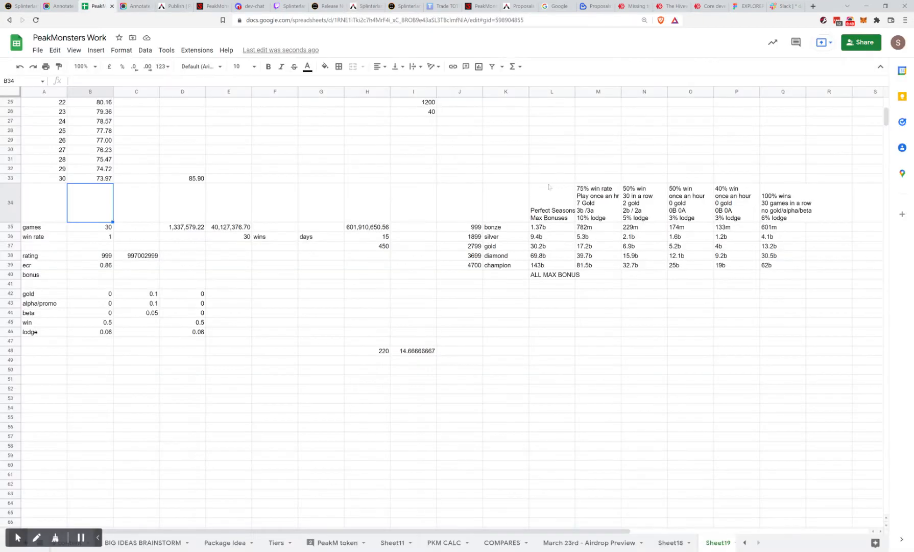
left_click_drag(732, 281, 816, 293)
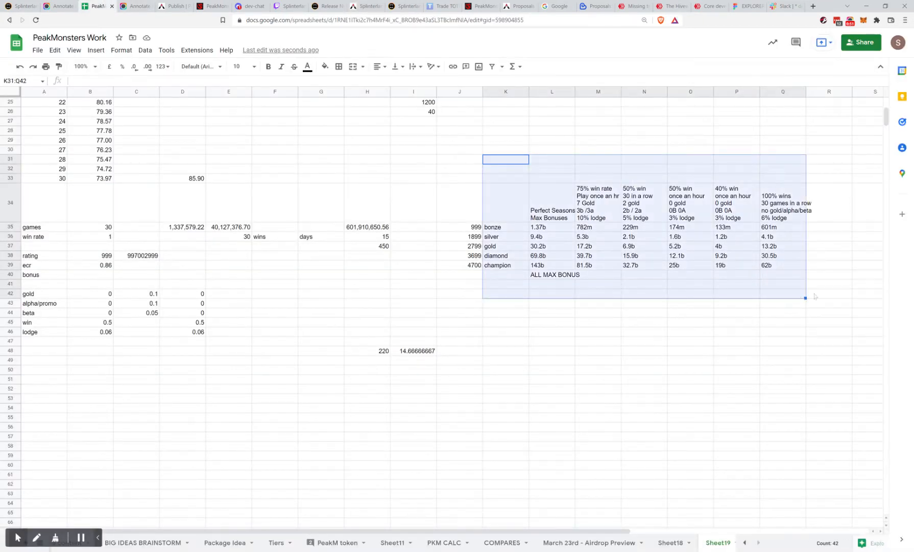
left_click(815, 293)
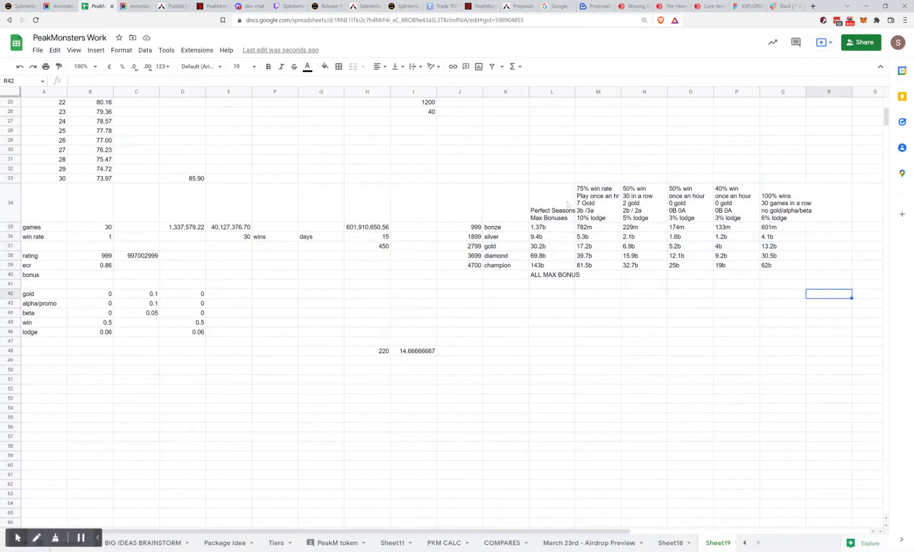
left_click_drag(495, 188, 810, 285)
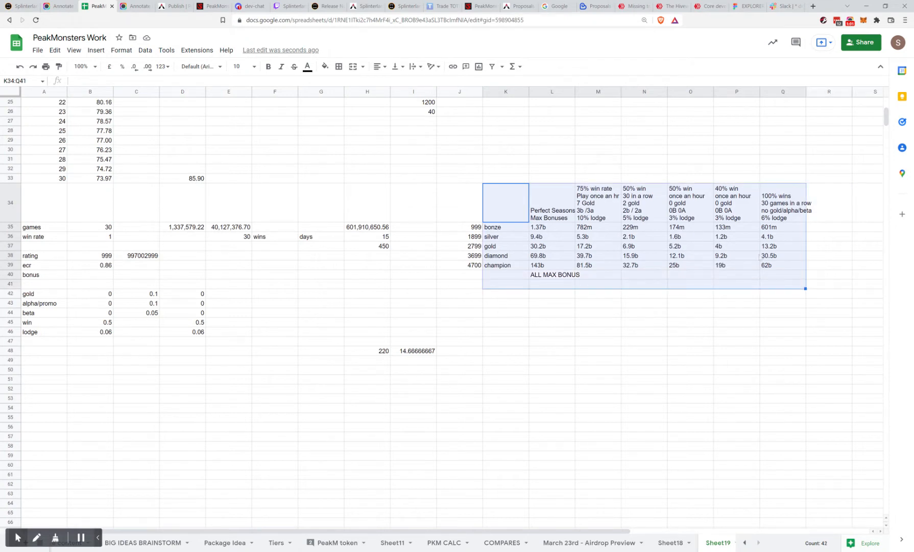
left_click(737, 236)
left_click(527, 180)
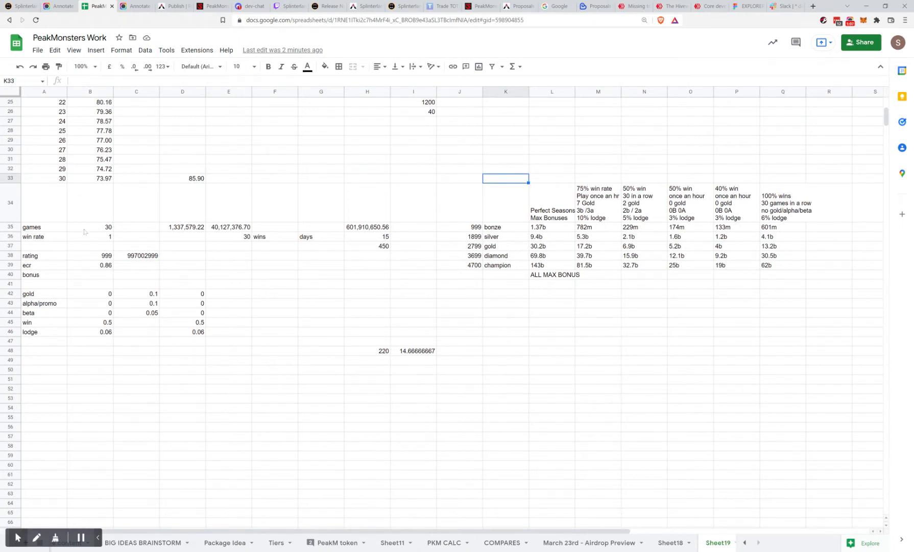
Step: Examine the per-game ECR decline in column B and the formula averaging it in D33
scroll(71, 136, "up", 5)
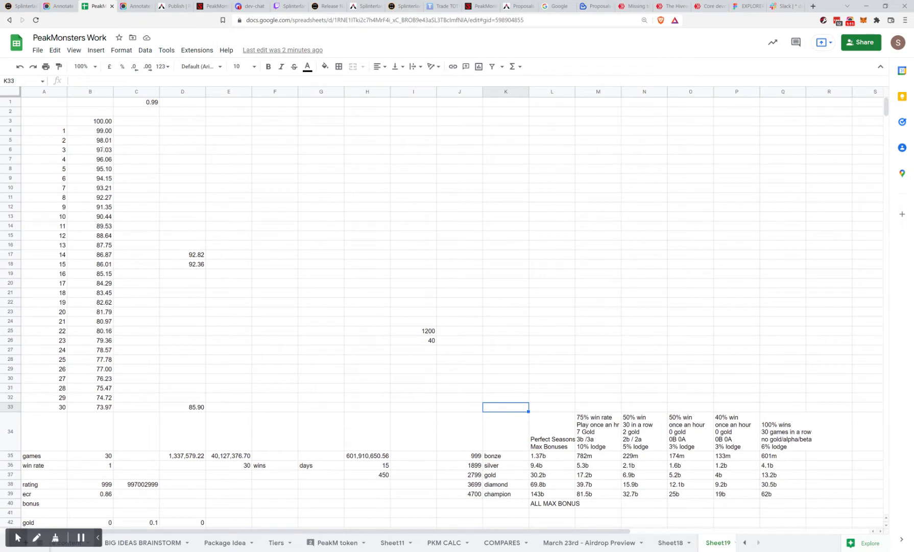
scroll(89, 317, "down", 2)
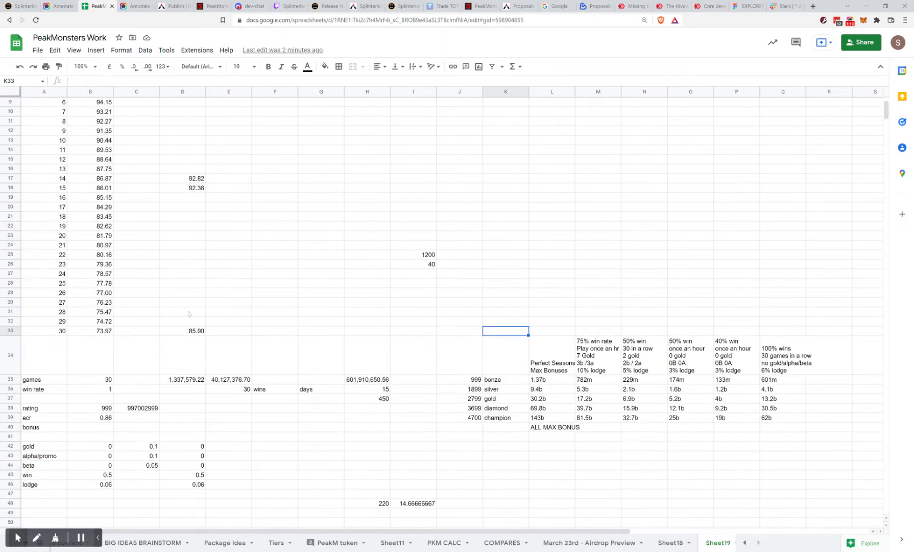
scroll(99, 225, "up", 2)
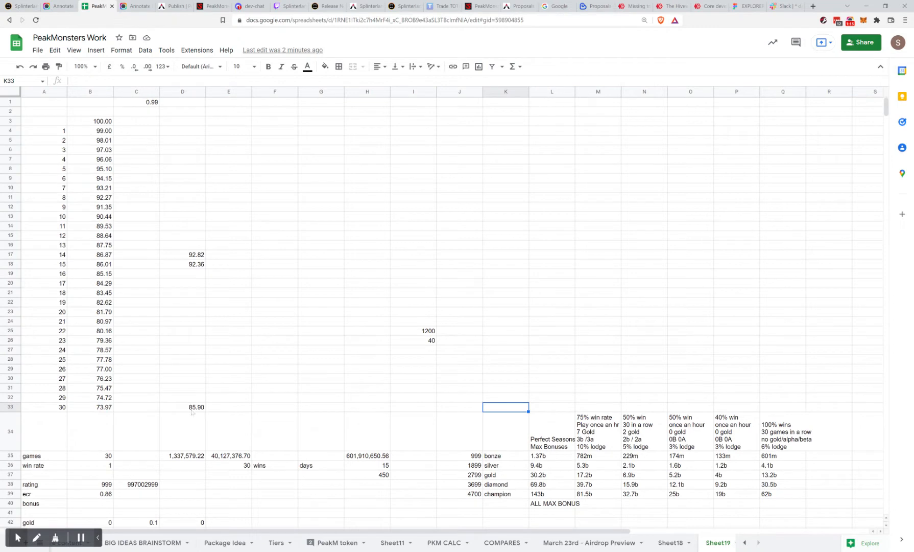
left_click(193, 407)
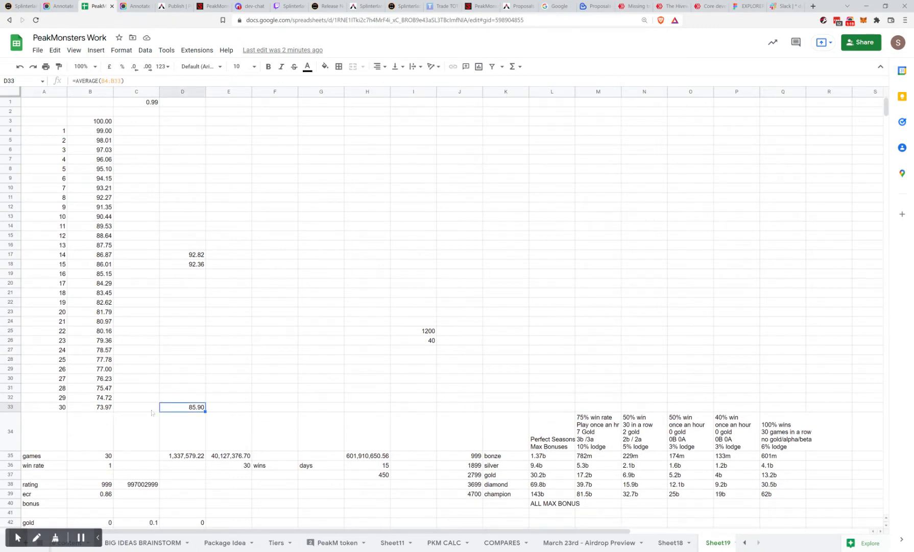
left_click_drag(97, 123, 97, 434)
left_click(183, 407)
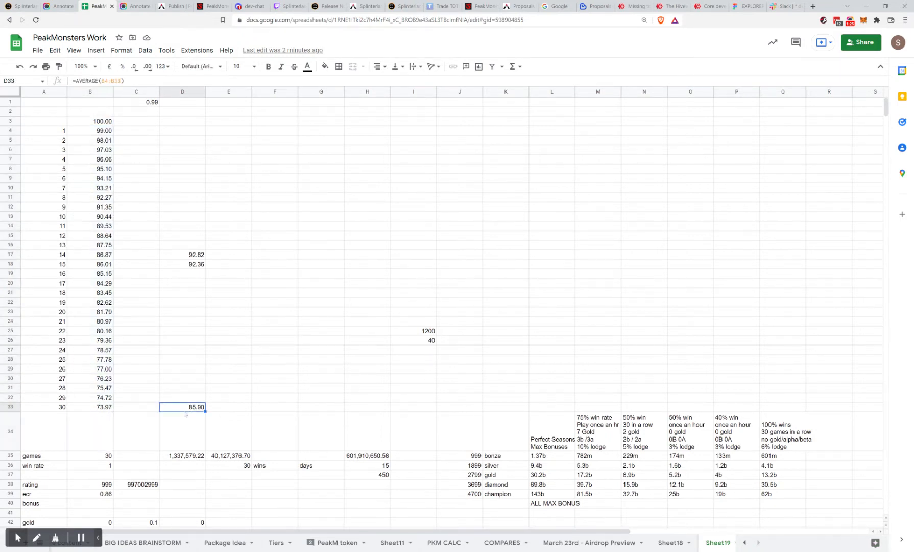
Step: Check the ecr input in B39 against the per-game ECR list and its average
scroll(149, 380, "down", 3)
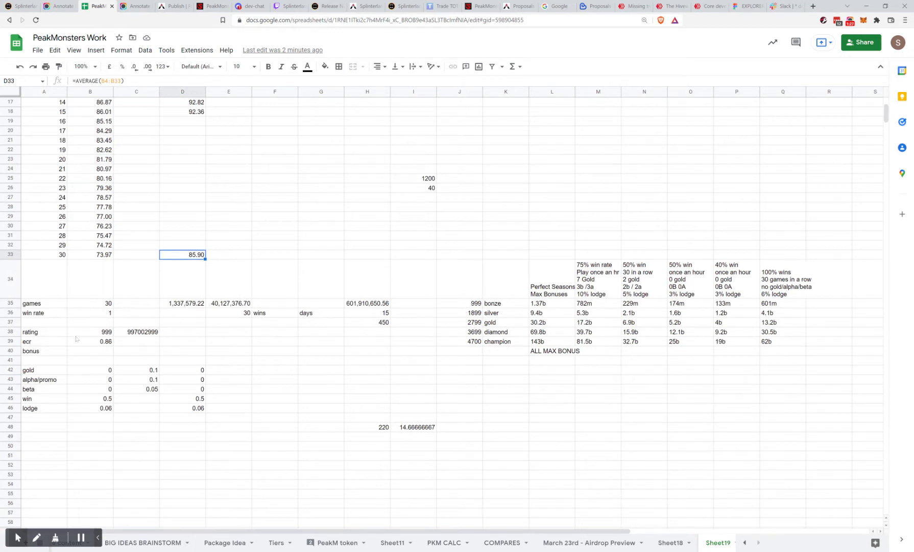
left_click(90, 341)
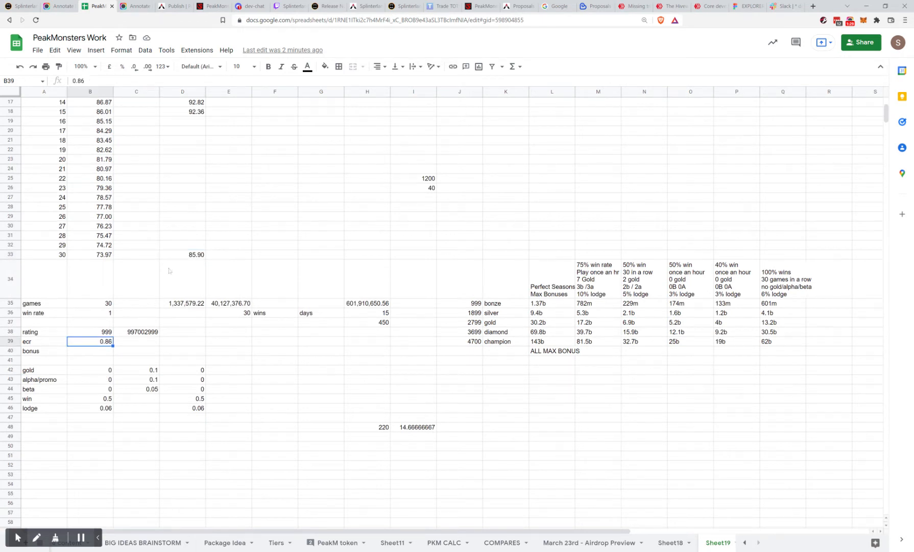
scroll(142, 151, "up", 3)
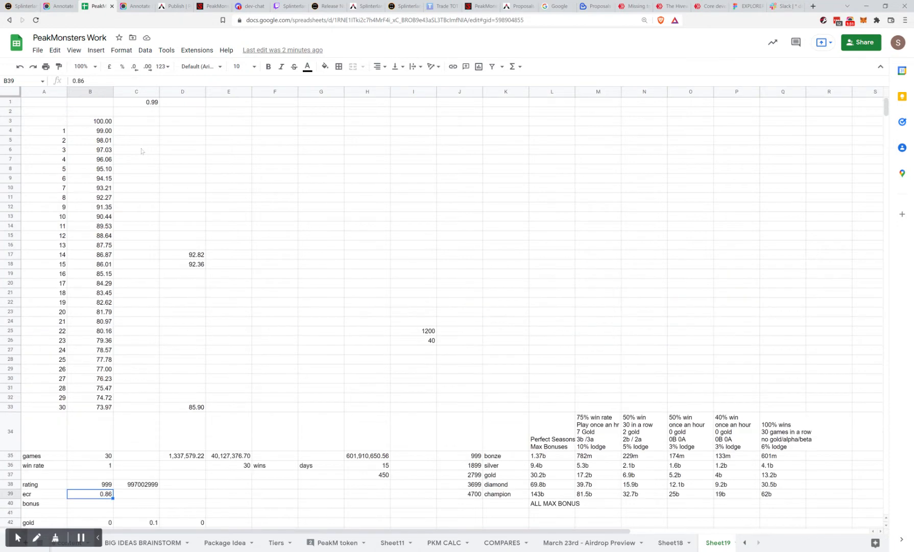
scroll(152, 369, "down", 5)
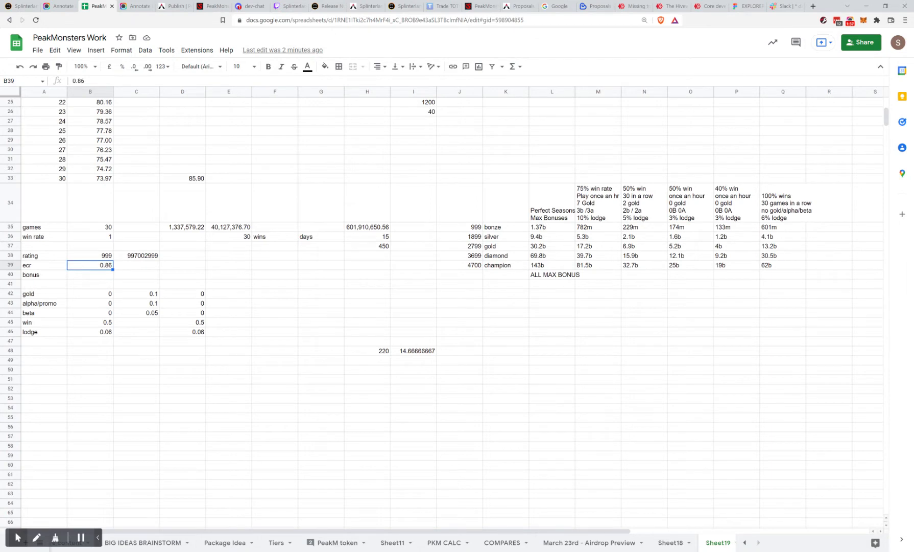
left_click(134, 276)
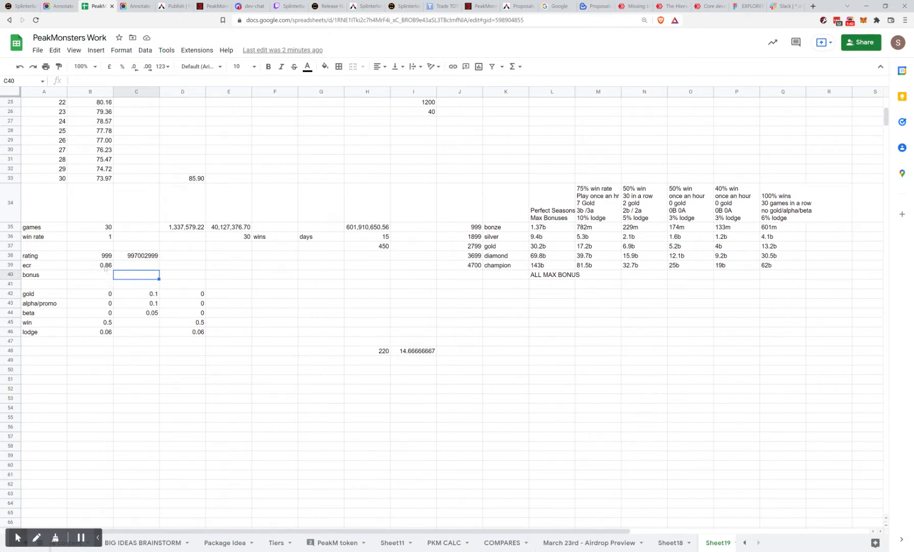
Step: Check the games input in B35 and the win rate in B36 against the numbered list of games above
left_click(99, 228)
scroll(100, 231, "up", 3)
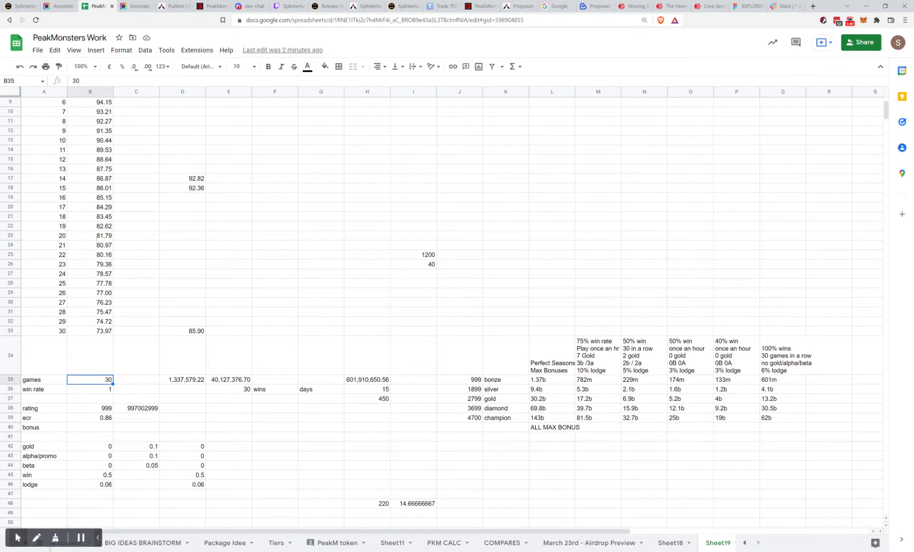
scroll(76, 211, "up", 3)
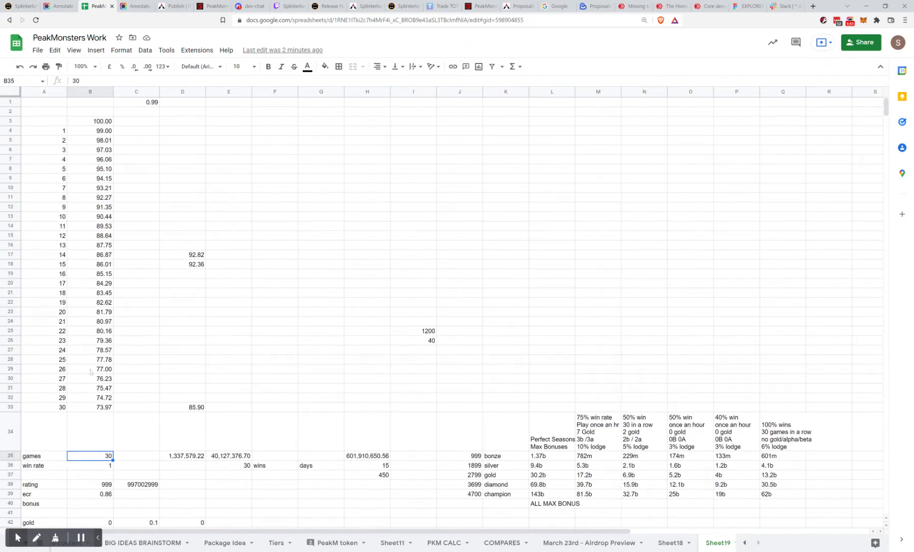
scroll(99, 410, "down", 8)
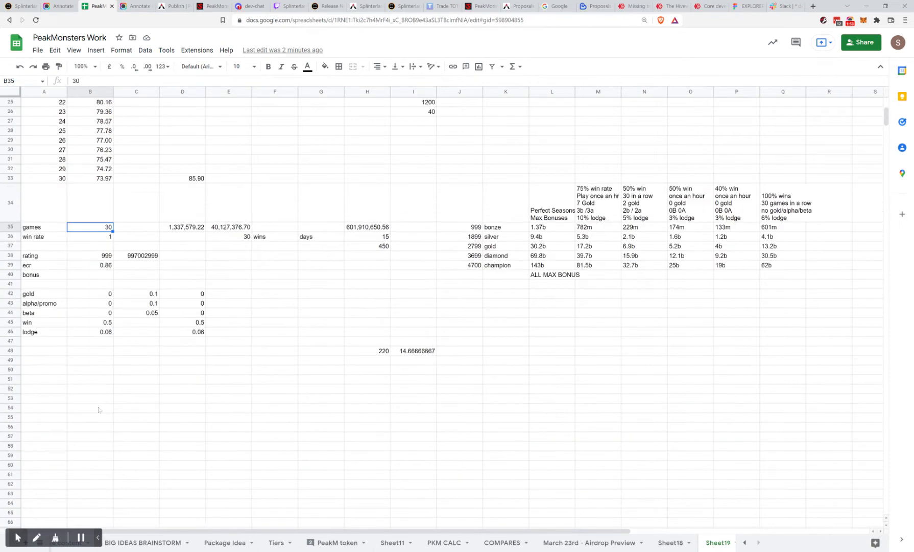
scroll(100, 410, "up", 3)
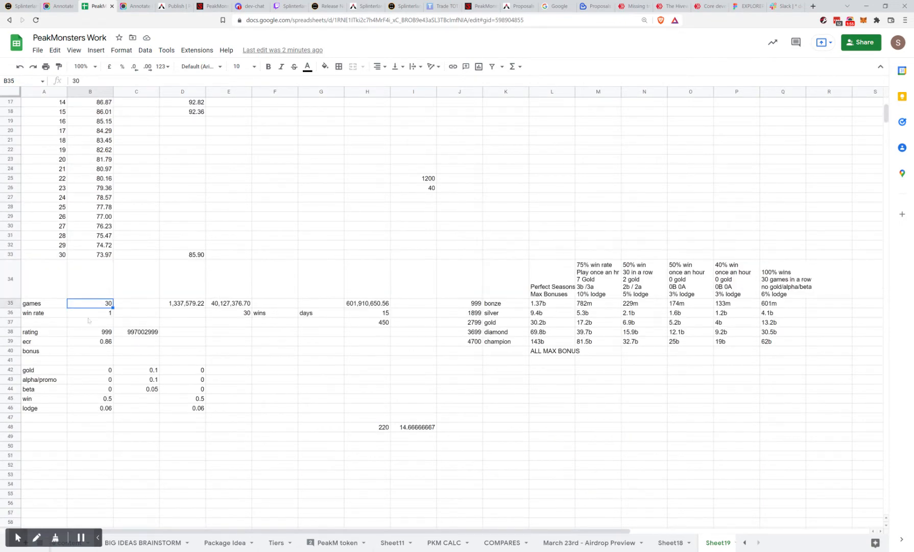
left_click(95, 314)
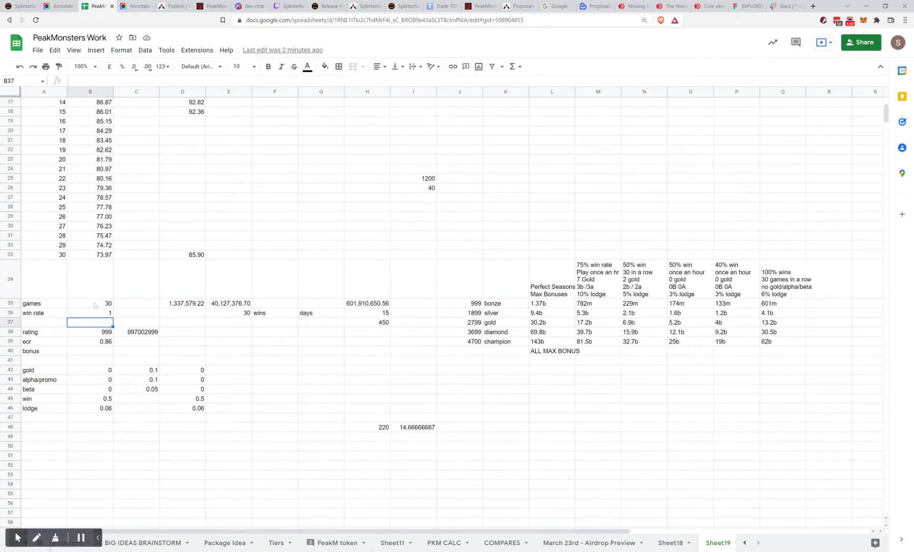
left_click(95, 305)
left_click(64, 247)
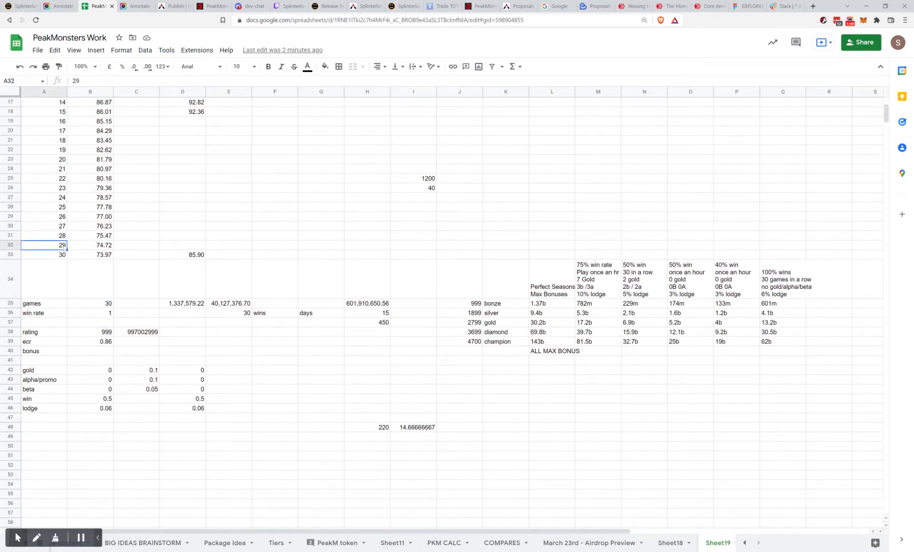
left_click(99, 303)
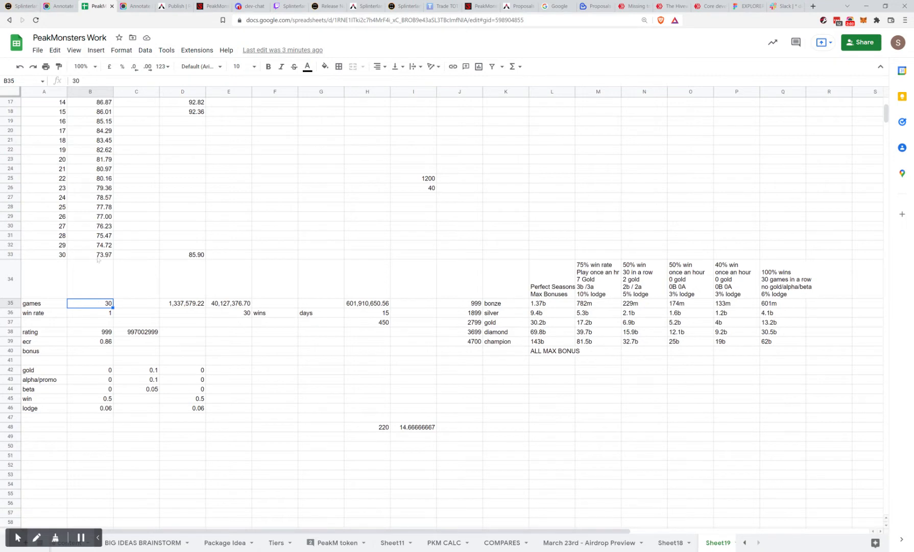
left_click(101, 315)
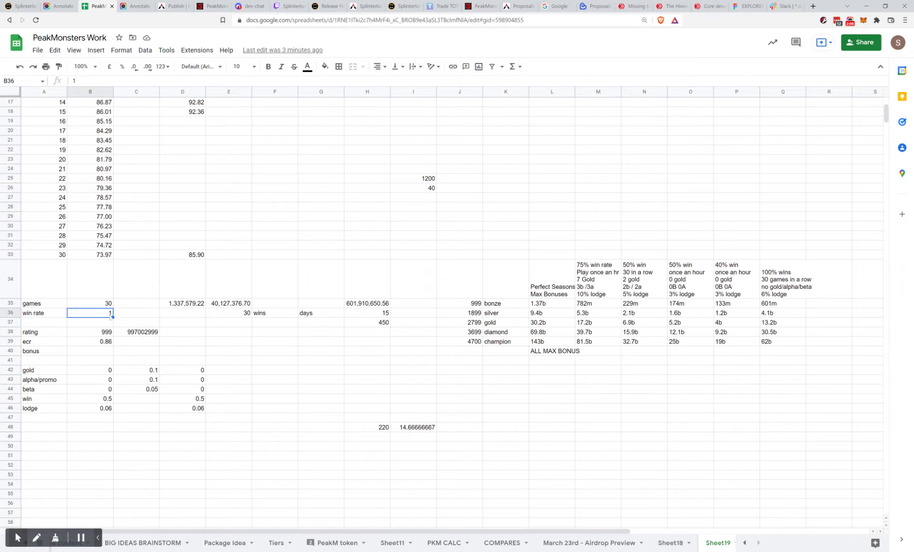
Step: Compare the league scenario results in L34:Q39 with the win rate and ecr inputs
left_click_drag(552, 286, 790, 342)
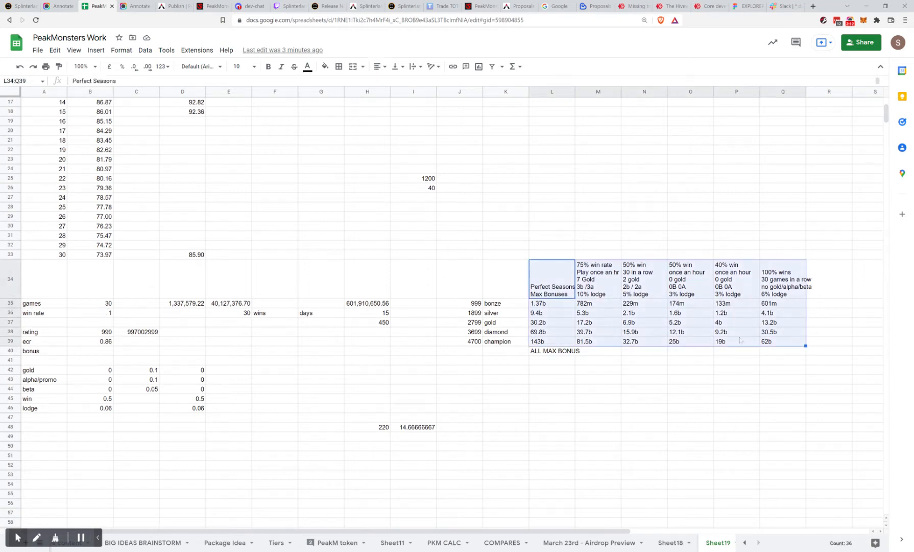
left_click(103, 316)
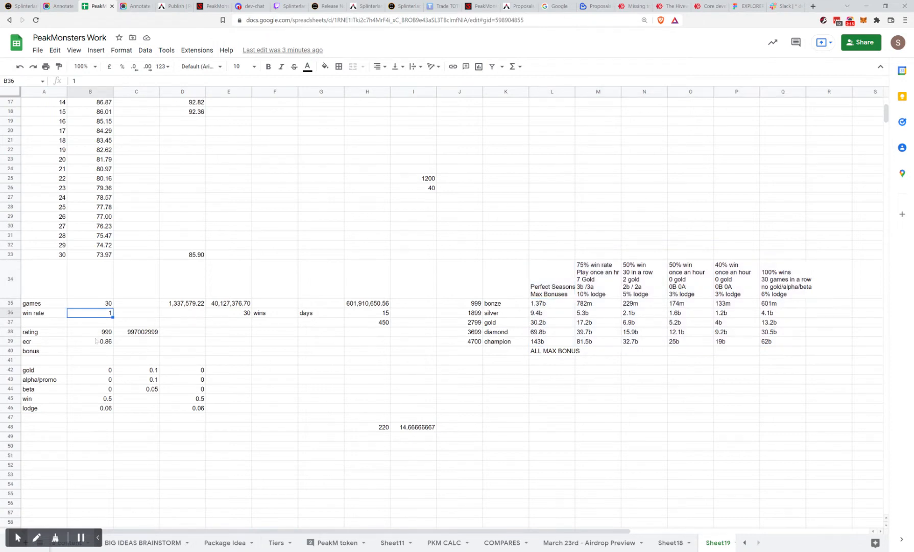
left_click(105, 345)
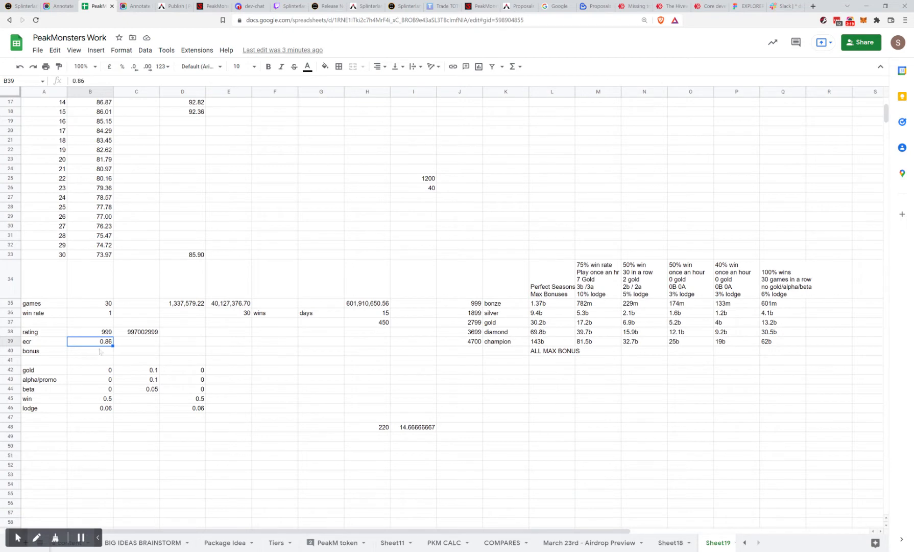
Step: Clear the bonus label from cell A40 and move to the gold label in A42
left_click(25, 356)
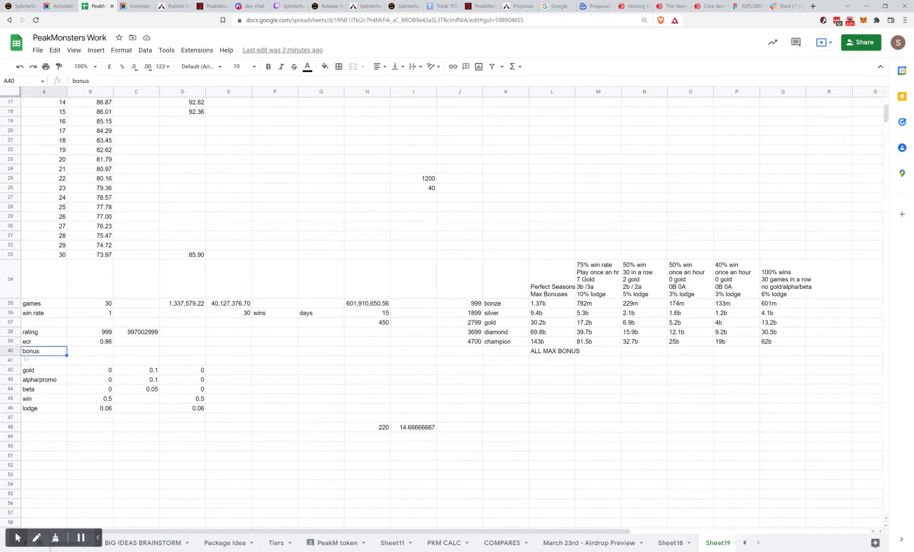
key("Delete")
key("Down")
key("Down")
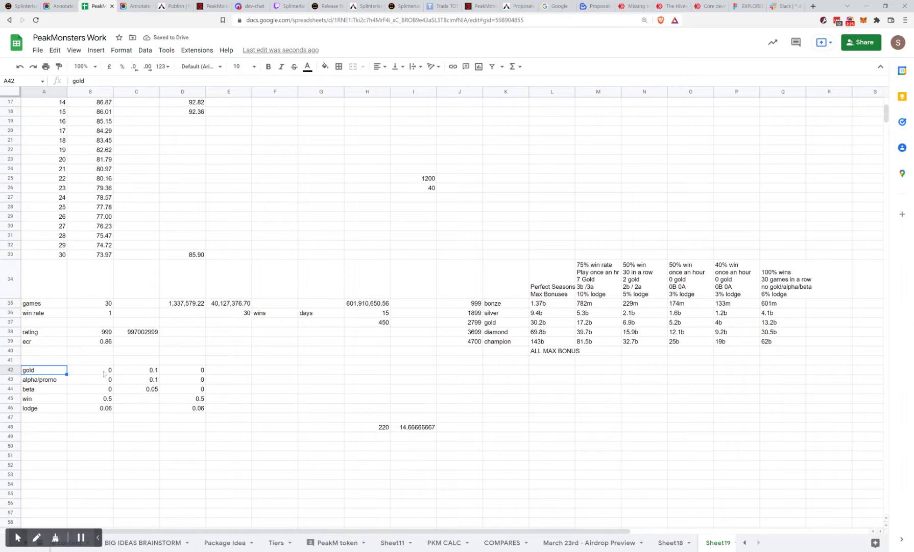
Step: Review the gold, alpha/promo, beta and win bonus inputs in B42:B45
left_click(102, 373)
left_click(100, 382)
left_click(99, 389)
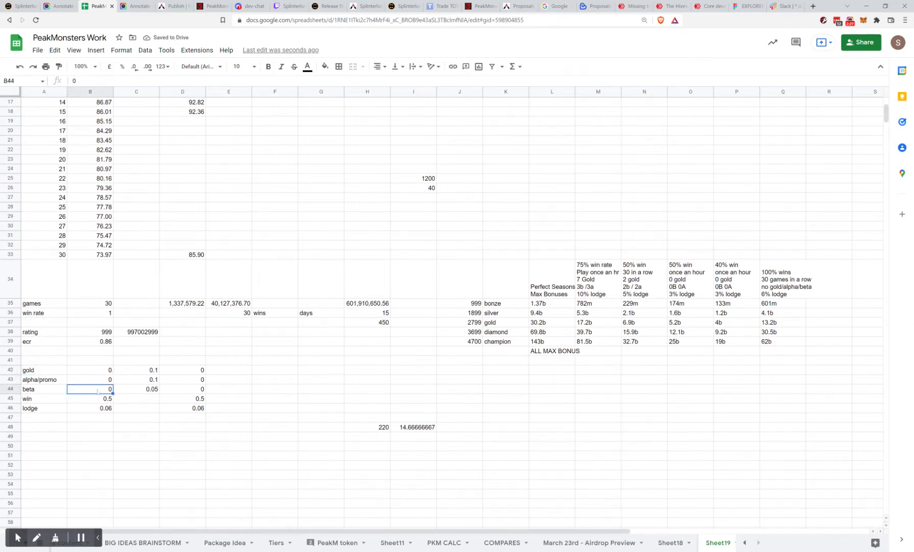
left_click(96, 401)
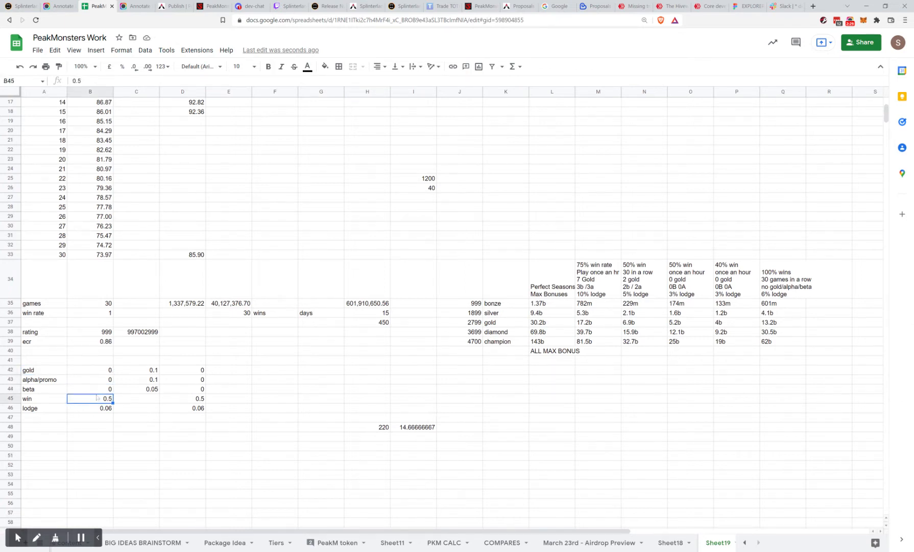
Step: Compare the win bonus in B45 with the win rate input and the season win total in H37
left_click(108, 315)
left_click(88, 400)
left_click(135, 400)
left_click(104, 399)
left_click(367, 323)
left_click(111, 401)
Step: Set the lodge bonus in B46 to 0.03
left_click(112, 412)
left_click(109, 398)
left_click(112, 410)
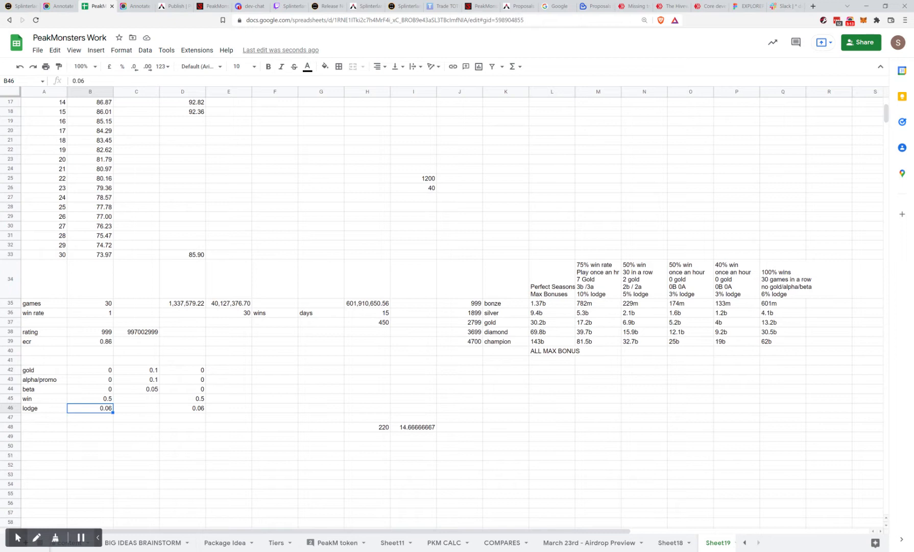
type(".03")
key("Tab")
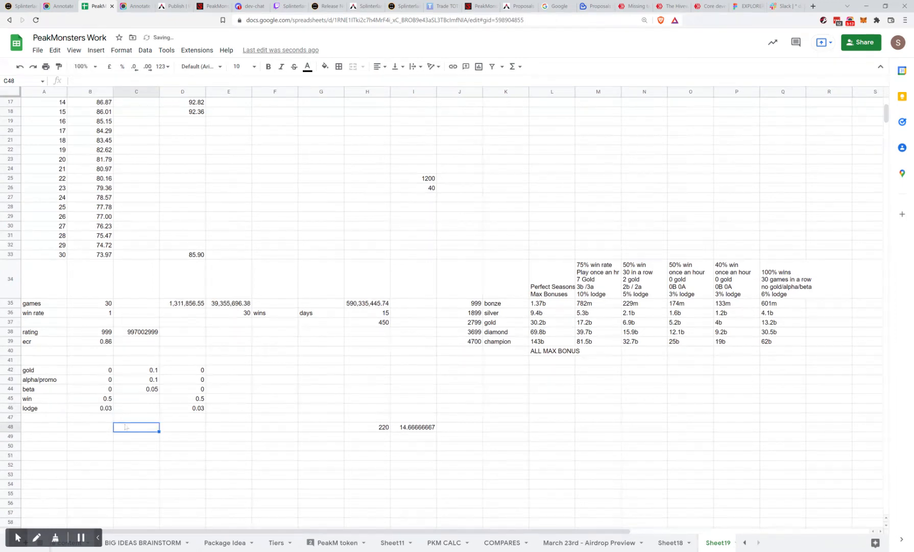
left_click(103, 413)
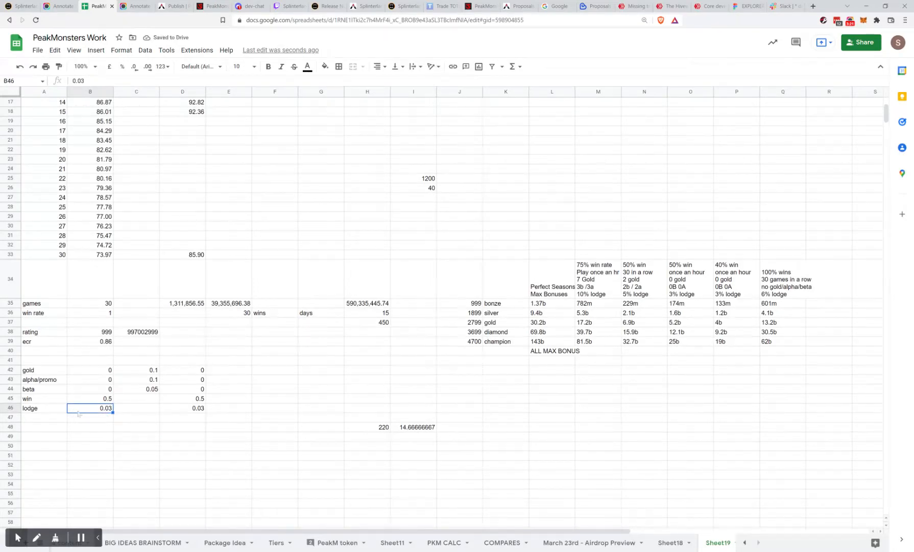
Step: Switch to the Splinterlands guild page and examine the Guild Hall level requirements among its buildings
left_click(401, 6)
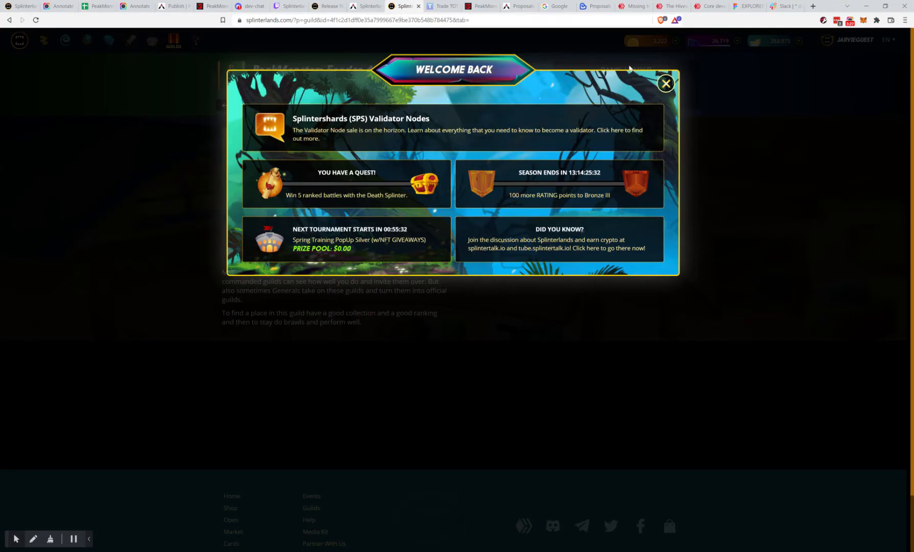
left_click(667, 83)
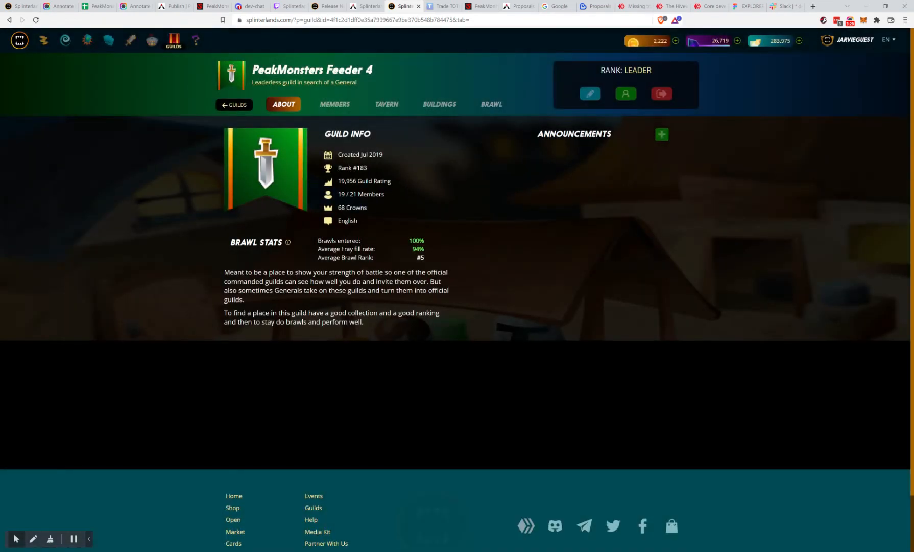
left_click(439, 103)
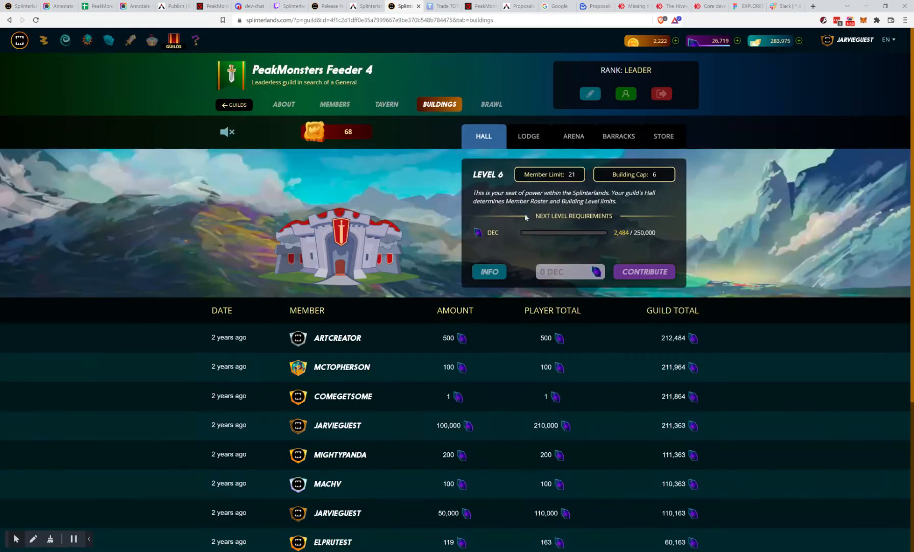
left_click(489, 272)
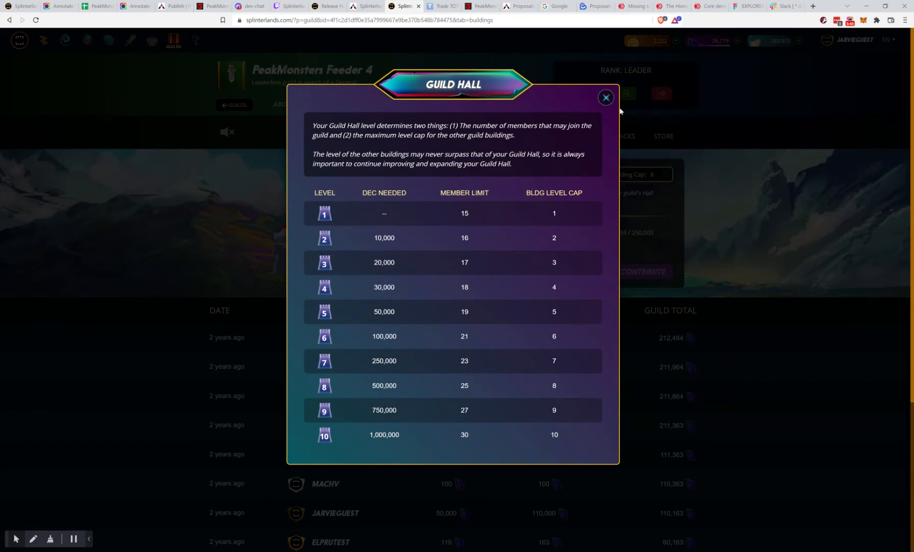
left_click(606, 97)
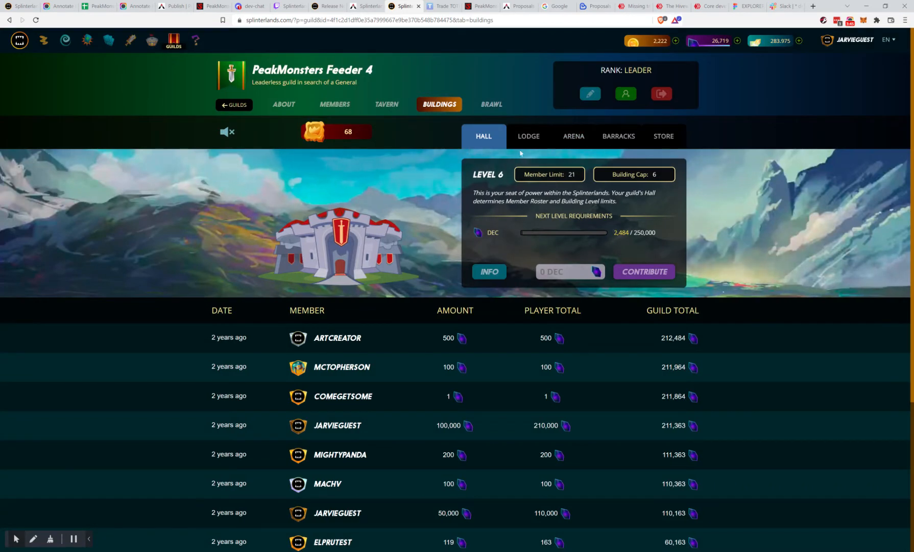
Step: Examine the Quest Lodge's DEC bonus and shop discount for each level
left_click(529, 136)
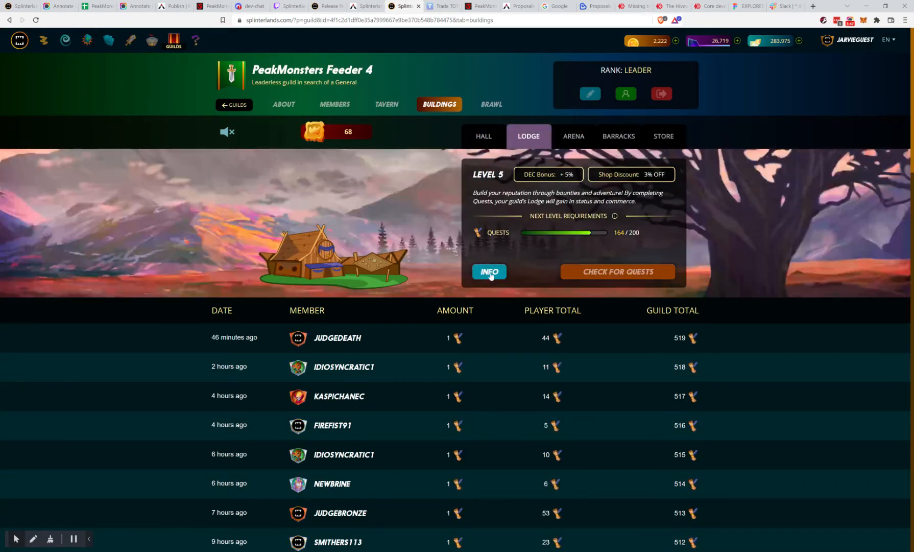
left_click(489, 272)
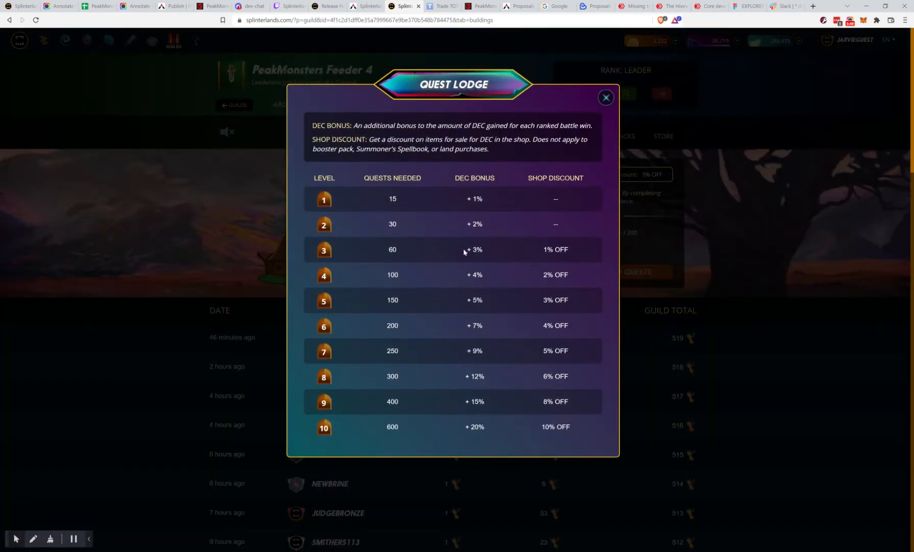
left_click(608, 101)
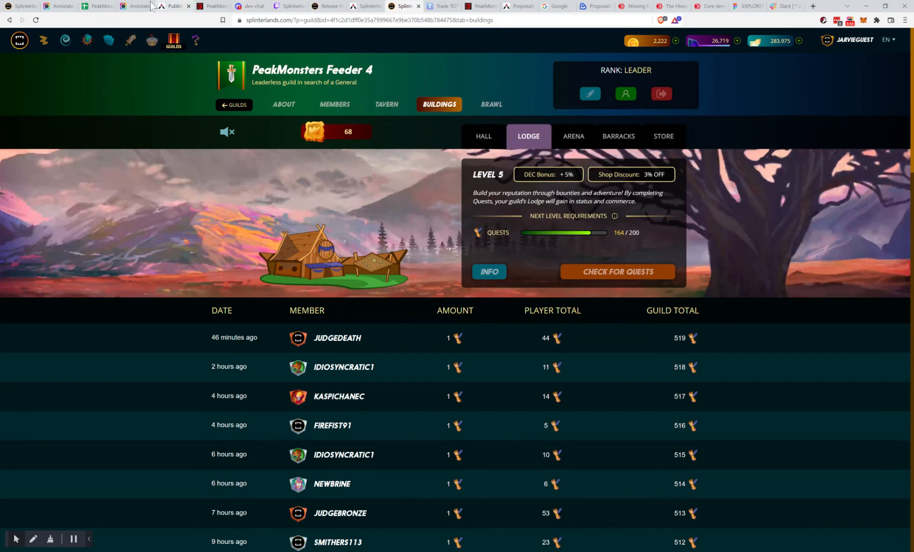
Step: Return to the PeakMonsters Work spreadsheet and set the lodge bonus in B46 to 0.06
left_click(91, 7)
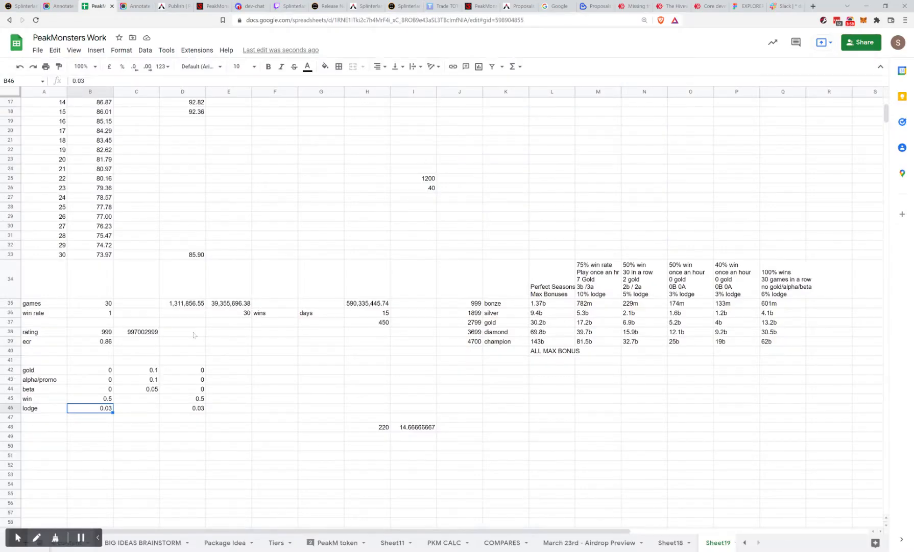
left_click(125, 408)
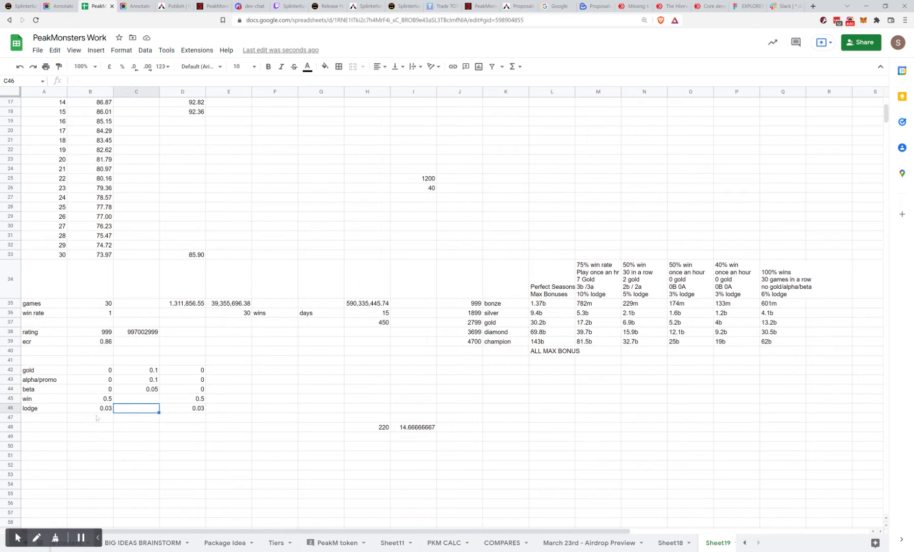
left_click(105, 407)
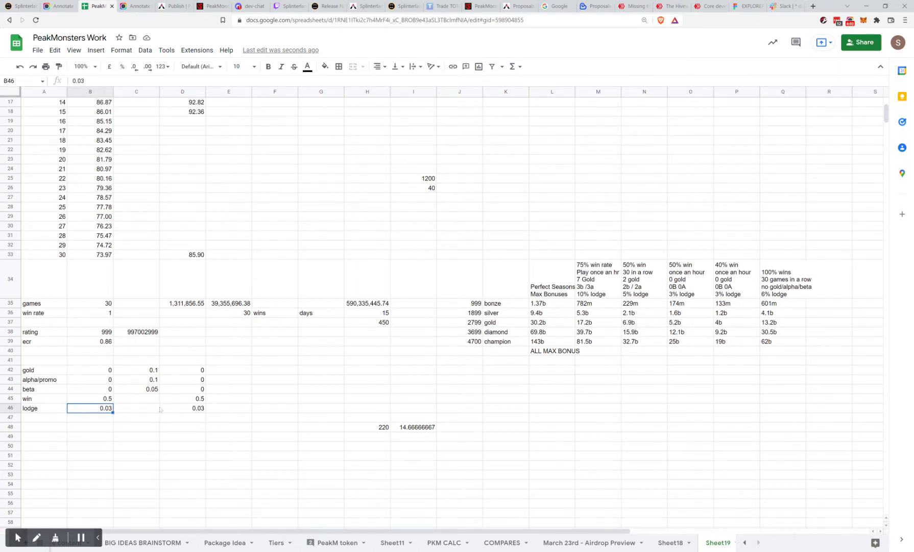
left_click(108, 315)
double_click(104, 407)
key("BackSpace")
type("6")
left_click(127, 409)
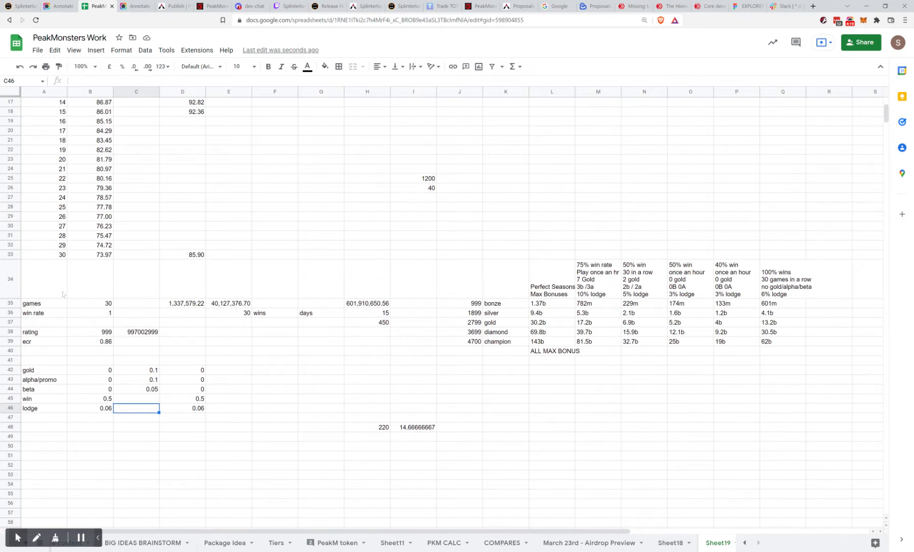
Step: Review the league results of the 100% wins scenario in column Q, from bronze to champion
left_click(787, 279)
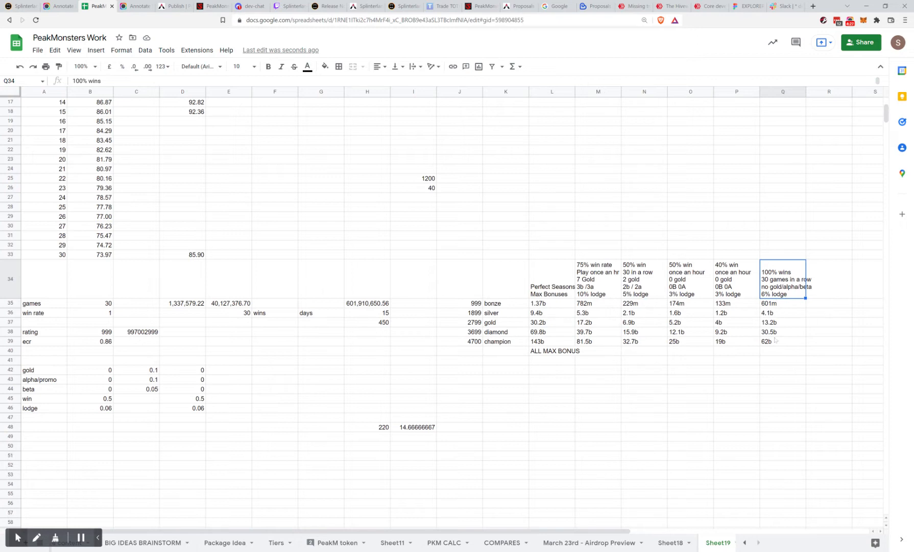
key("Down")
key("Down")
key("Down")
key("Down")
key("Up")
key("Up")
key("Up")
key("Up")
Step: Compare the league ratings in J35:J39 with the 100% wins scenario results in Q35:Q39
left_click(478, 306)
left_click(466, 341)
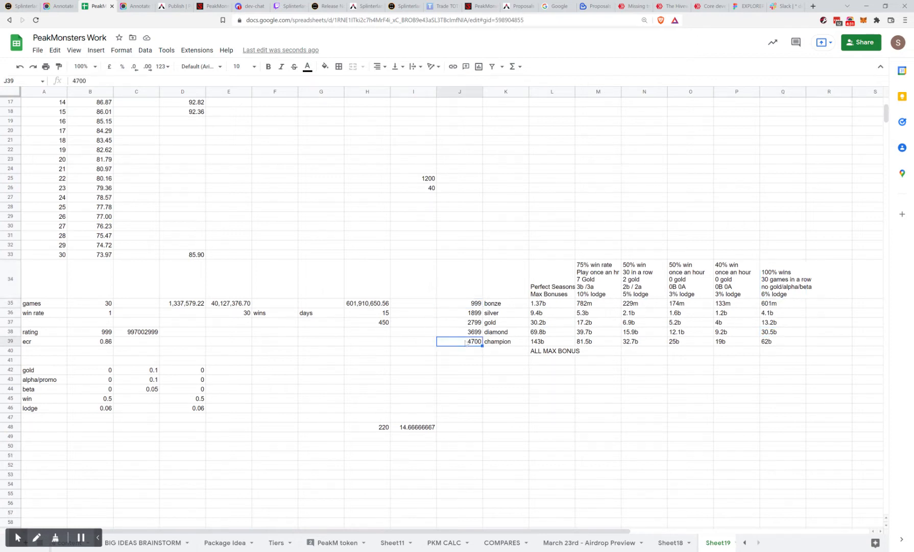
left_click_drag(773, 341, 776, 304)
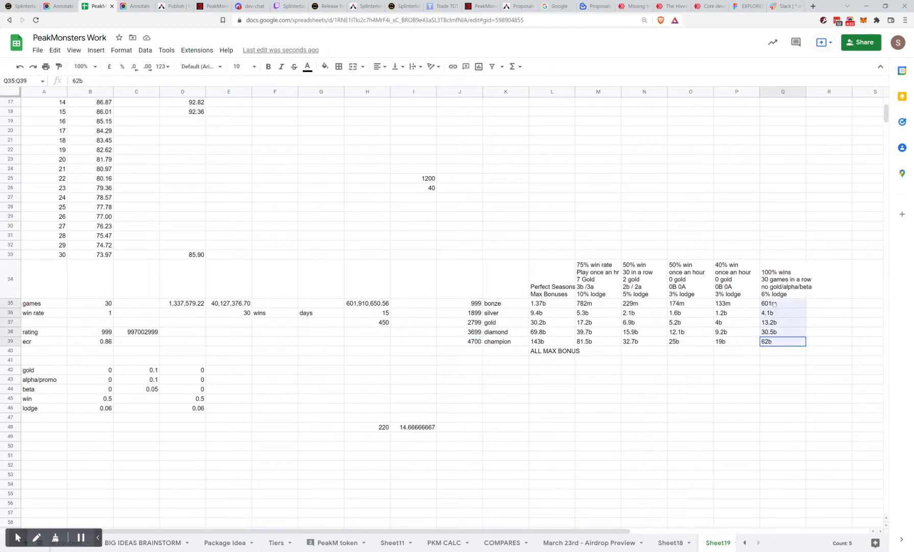
left_click(469, 343)
left_click(414, 343)
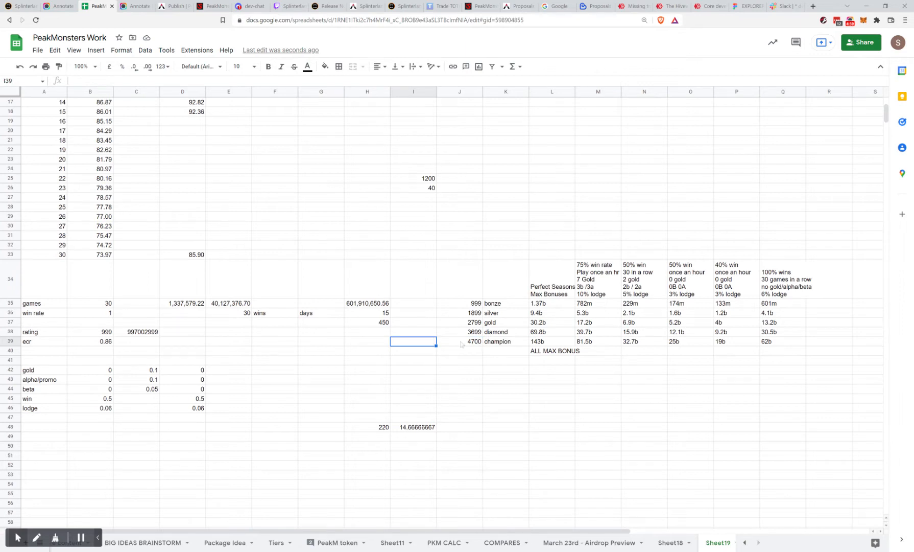
Step: Switch to the Splinterlands battle page and examine the Champion leagues' rating ranges and season rating resets
left_click(401, 6)
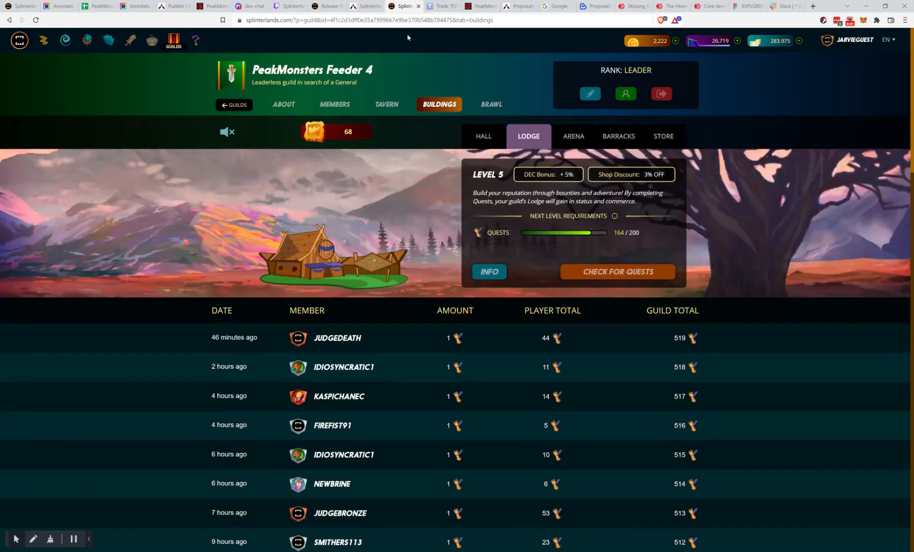
left_click(131, 41)
left_click(618, 83)
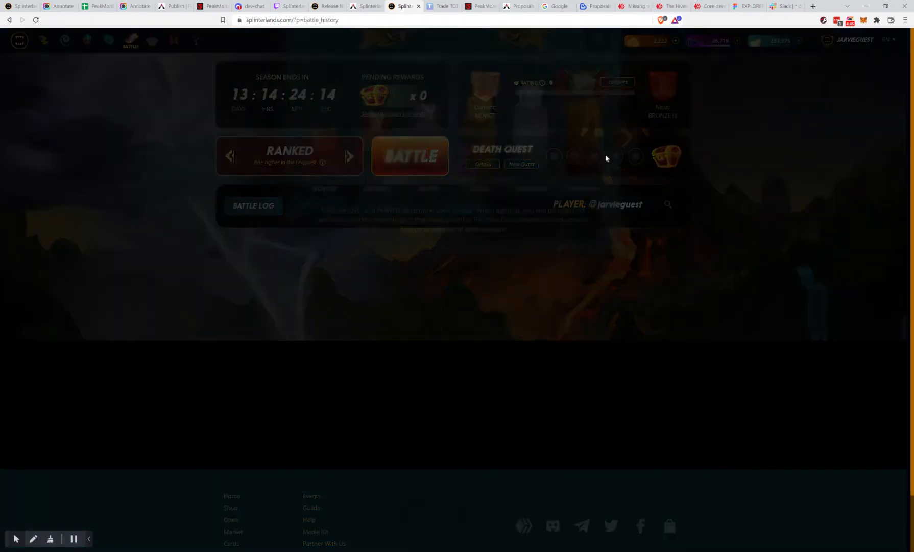
left_click(566, 159)
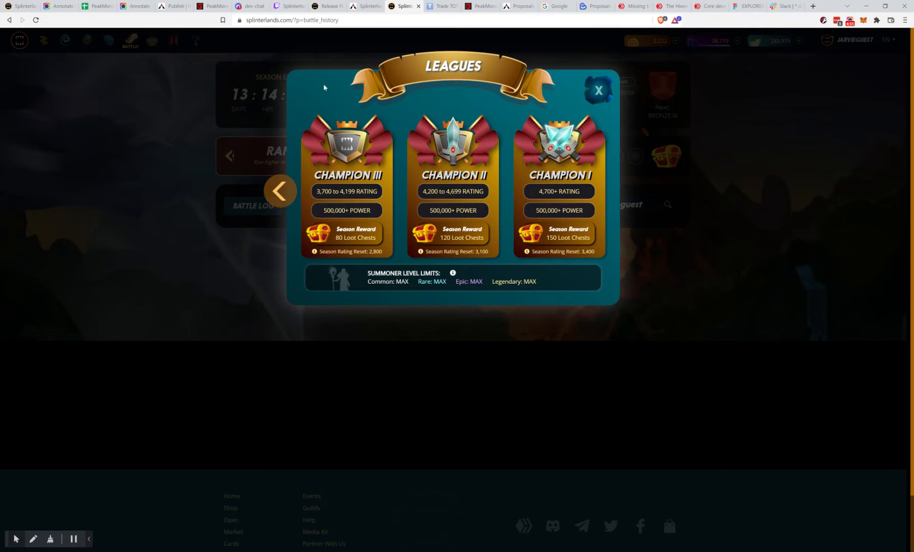
Step: Return to the spreadsheet and check the season win total formula in H37
left_click(97, 6)
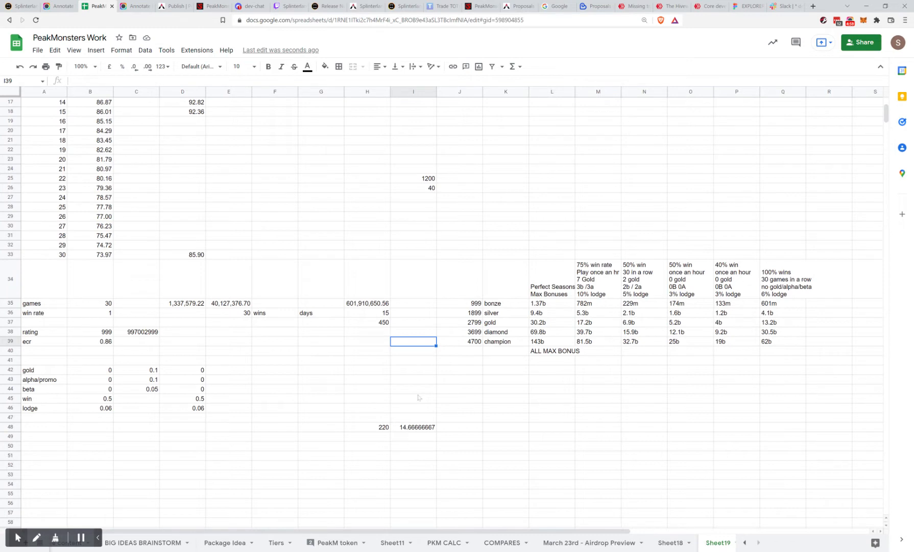
left_click(376, 324)
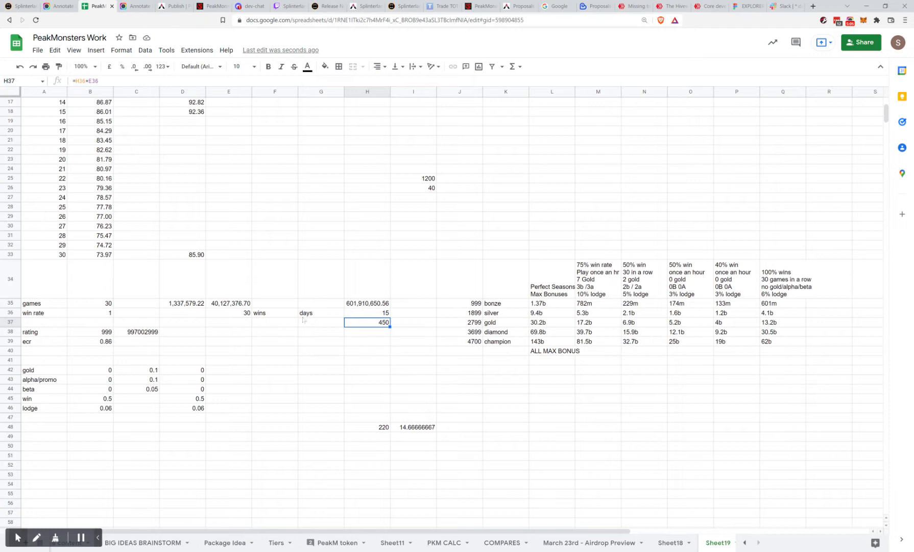
left_click(373, 335)
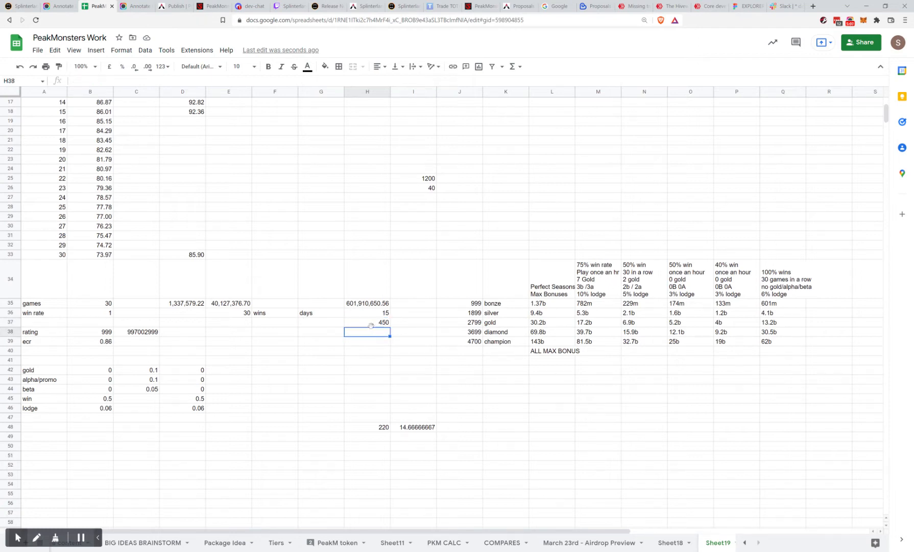
left_click(371, 324)
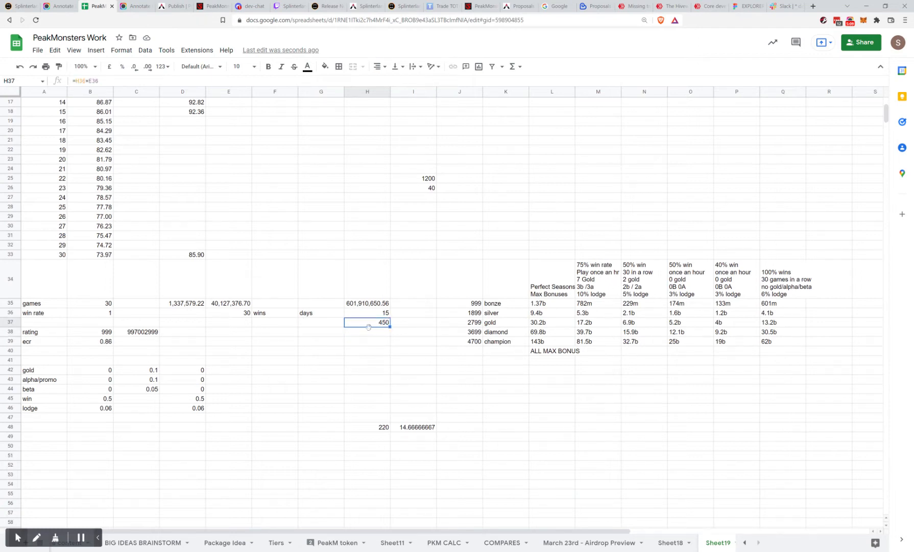
left_click(368, 336)
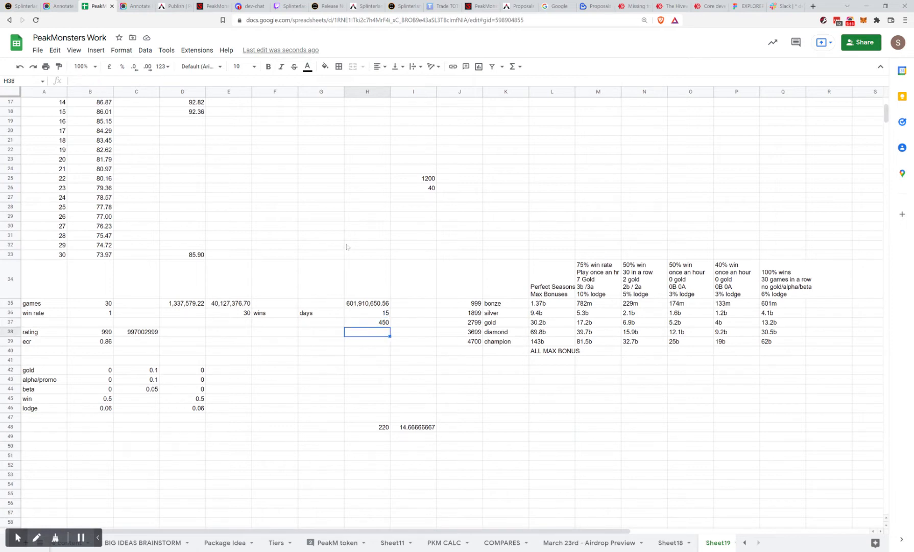
Step: Enter the rating difference 4700-3400 in cell G30
left_click(336, 230)
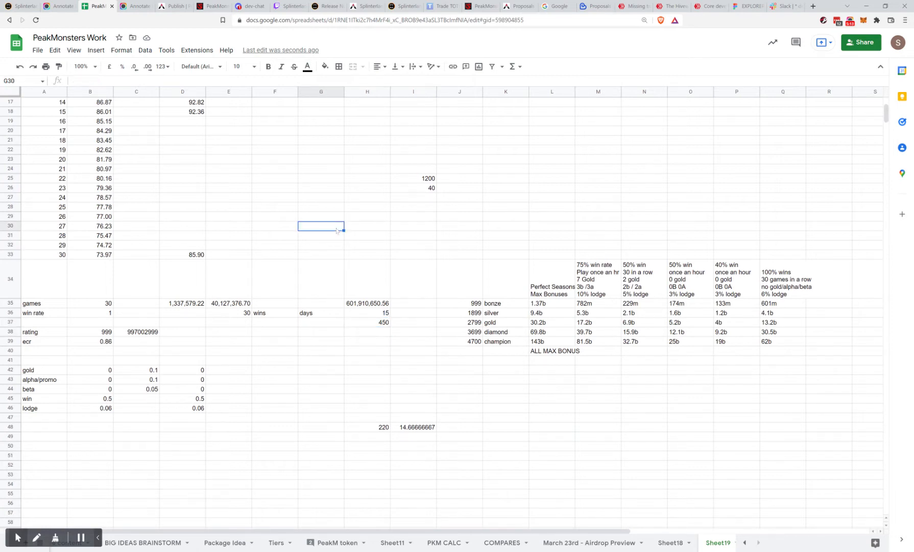
type("74")
key("BackSpace")
type("4700-3")
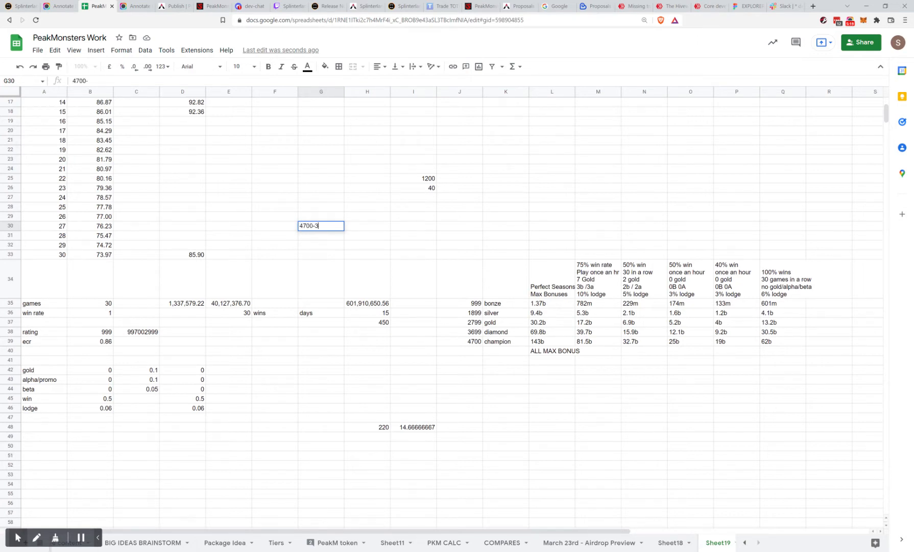
type("400")
key("Left")
key("Left")
key("Left")
key("Left")
key("Left")
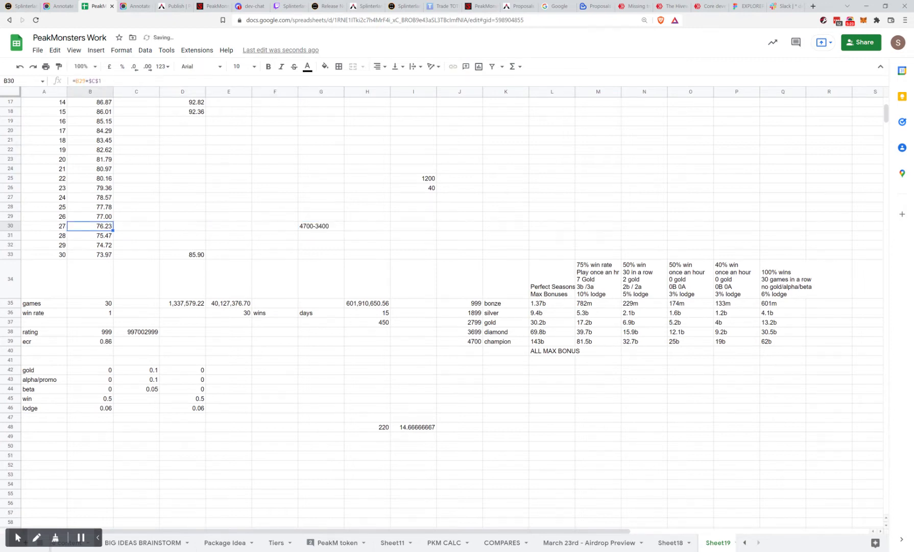
Step: Turn the G30 entry into the formula =4700-3400 and move to cell H30
left_click(319, 226)
double_click(319, 226)
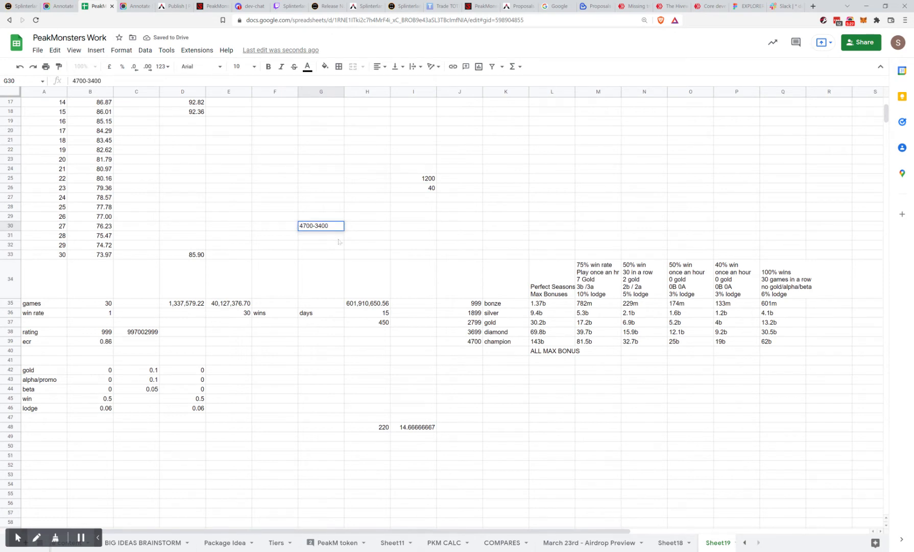
key("Home")
type("=")
key("Return")
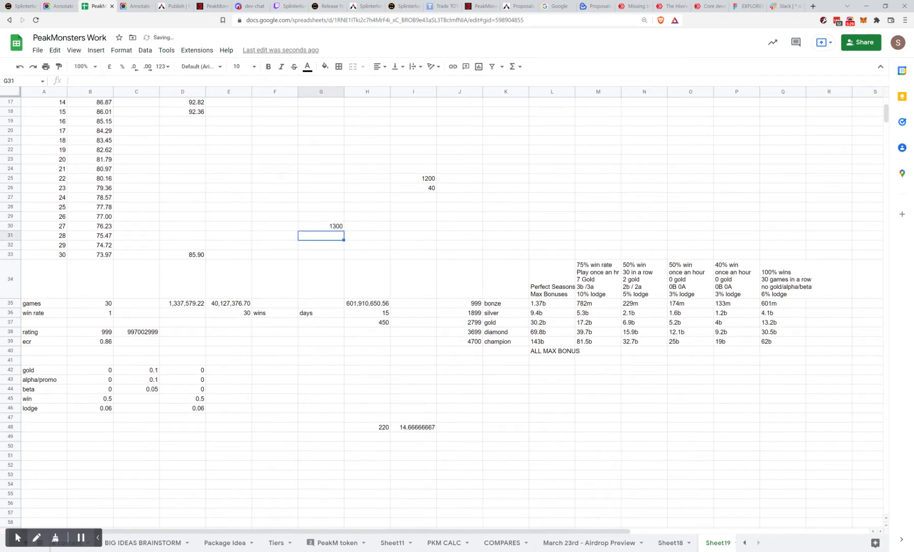
left_click(333, 226)
left_click(359, 230)
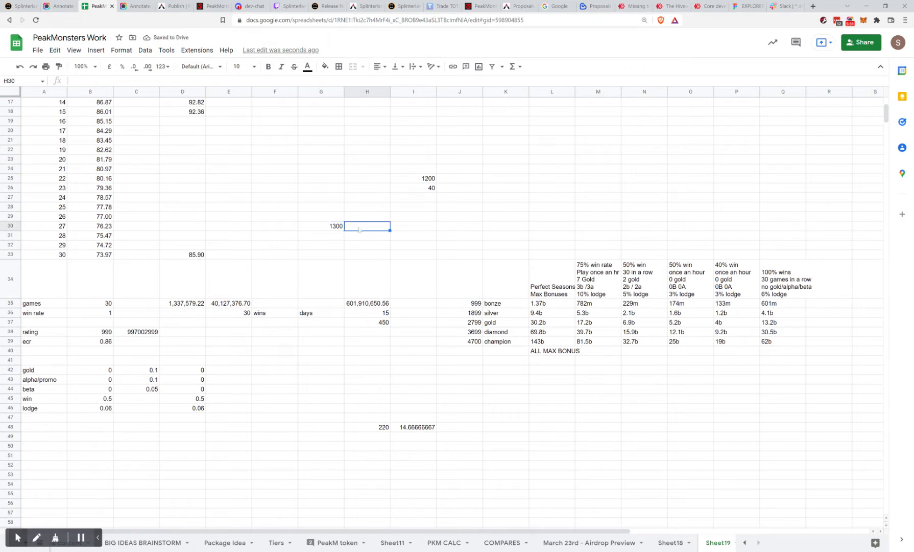
Step: Enter the formula =G30/25 in cell H30 to divide the rating difference by 25 points per win
type("=")
left_click(329, 231)
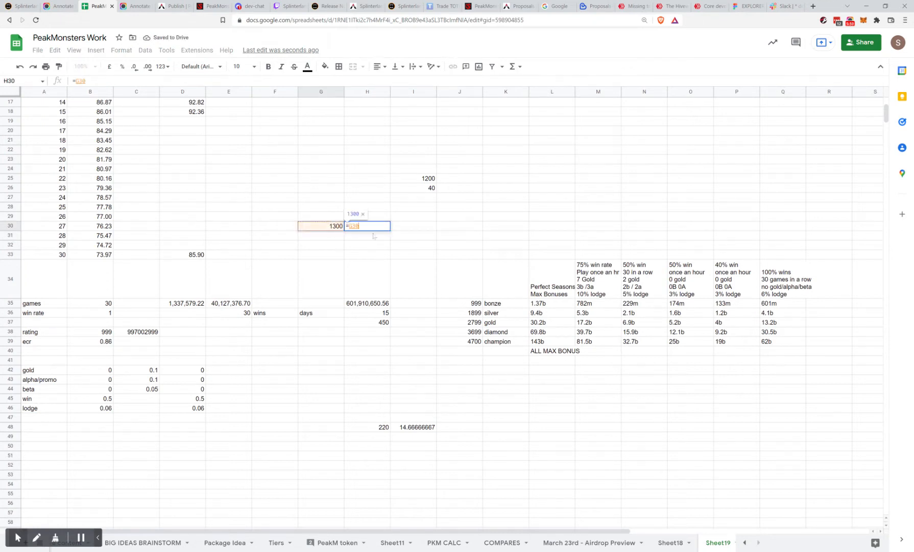
type("/")
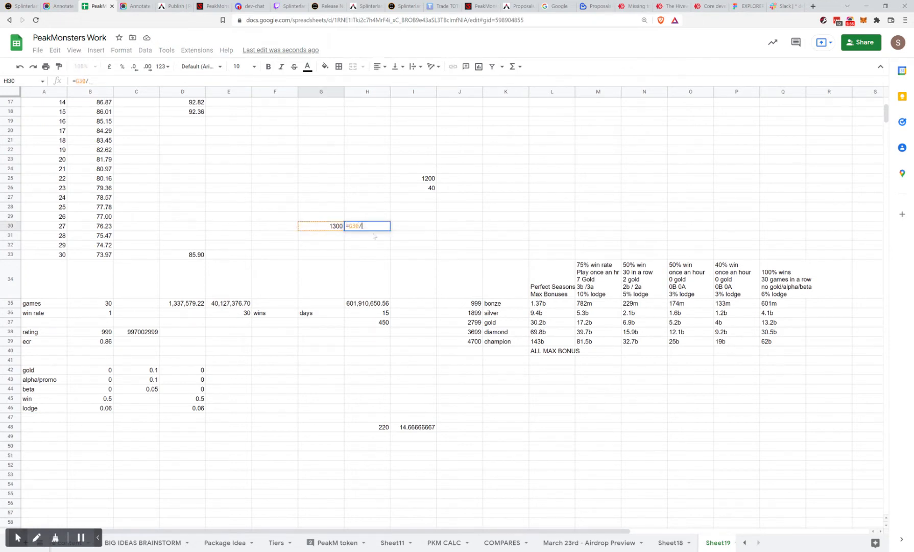
type("25")
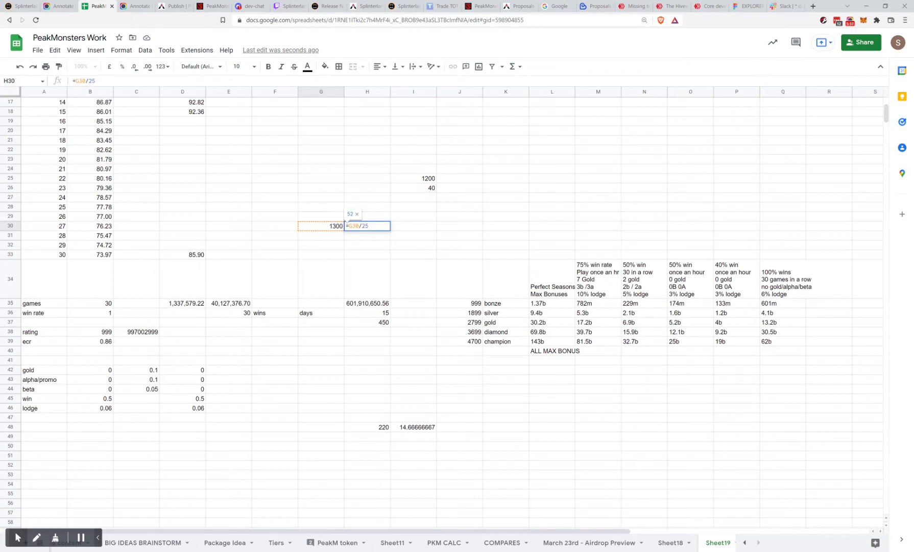
key("Return")
Step: Check the season win total in H37 against the champion and gold league ratings in J39 and J37
left_click(376, 324)
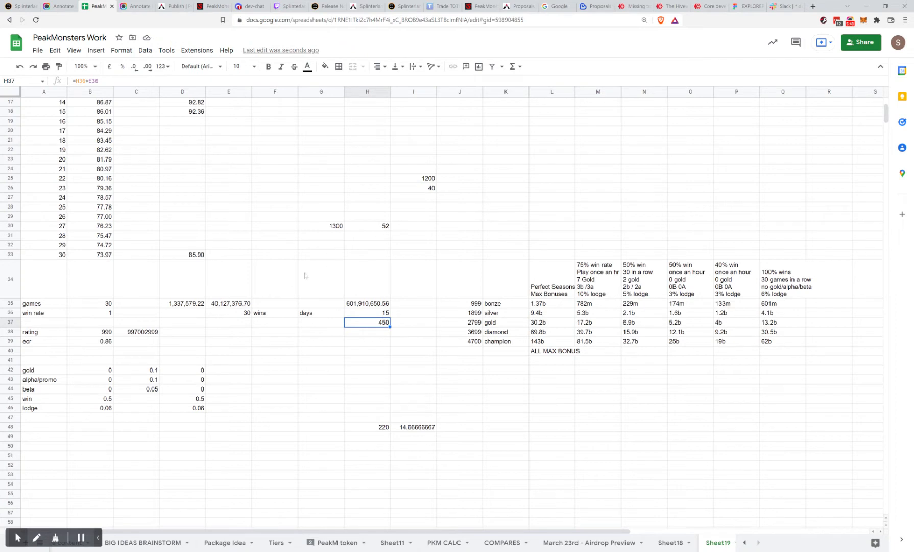
left_click(460, 344)
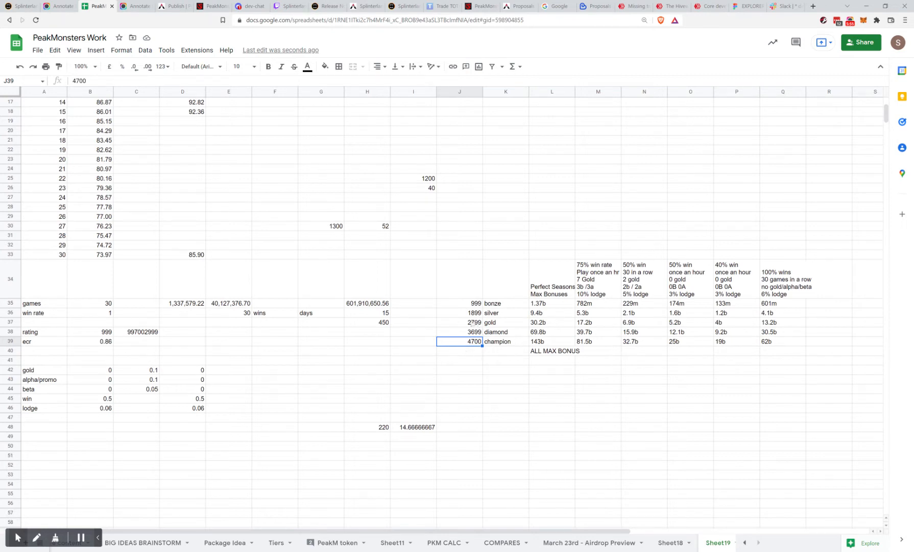
left_click(458, 323)
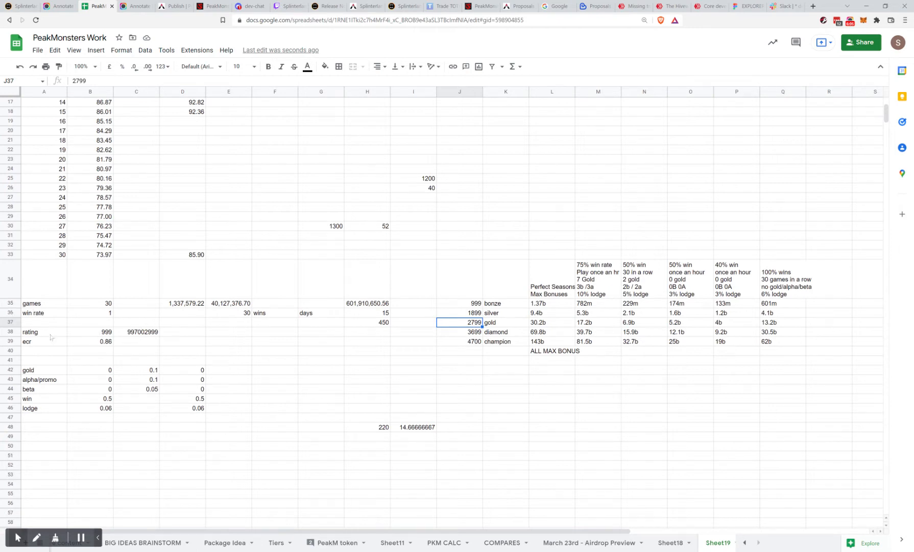
Step: Inspect the cubed rating formula in C38 without changing it
double_click(128, 336)
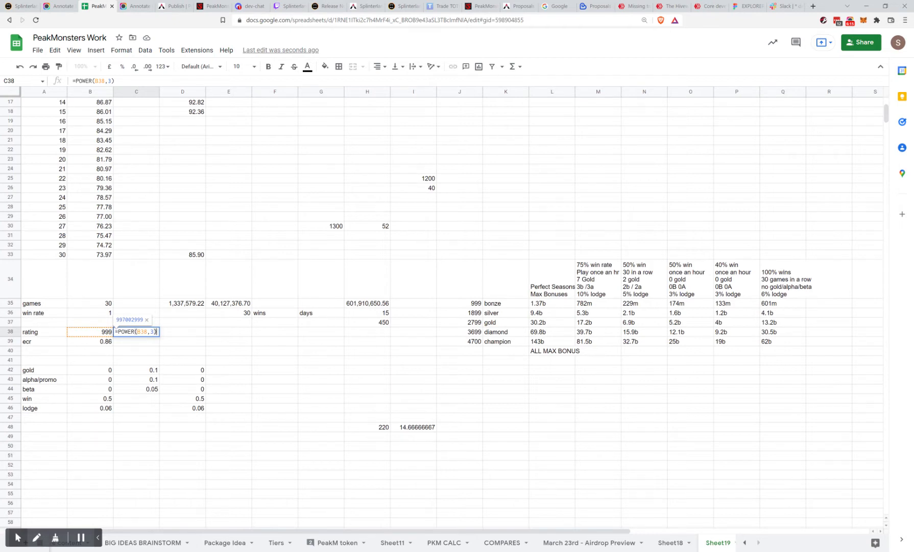
left_click(183, 333)
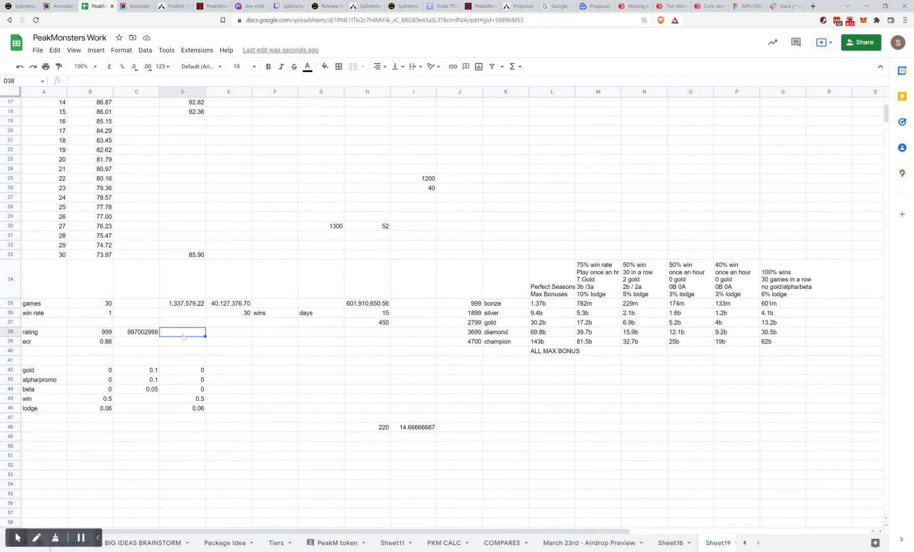
left_click(143, 332)
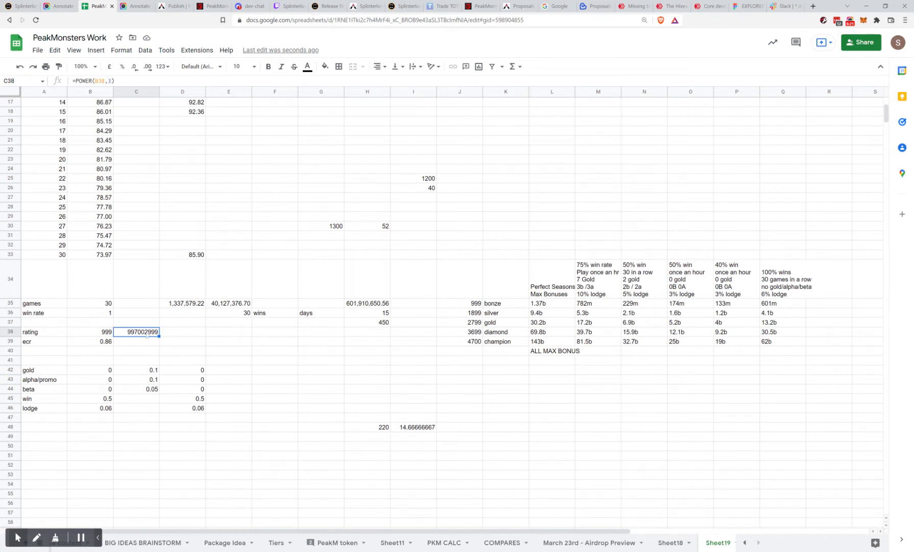
double_click(146, 333)
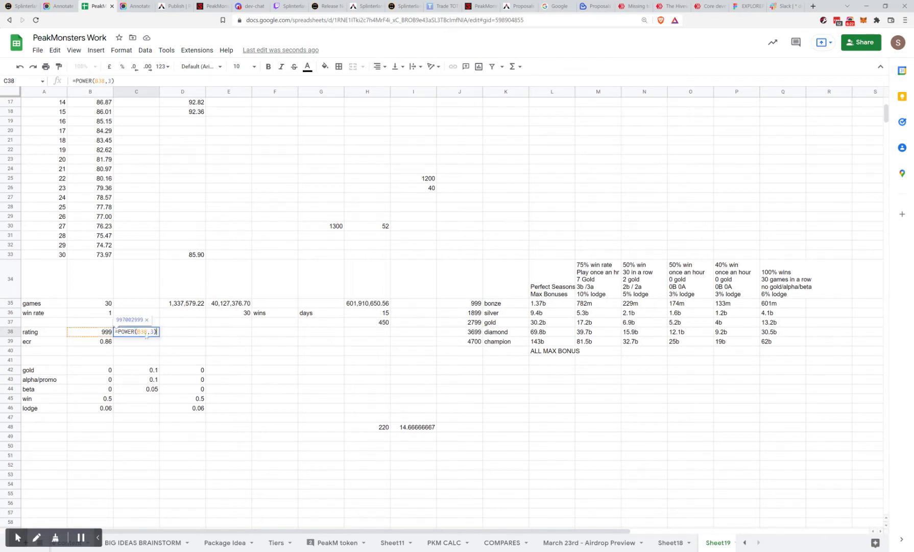
left_click(177, 333)
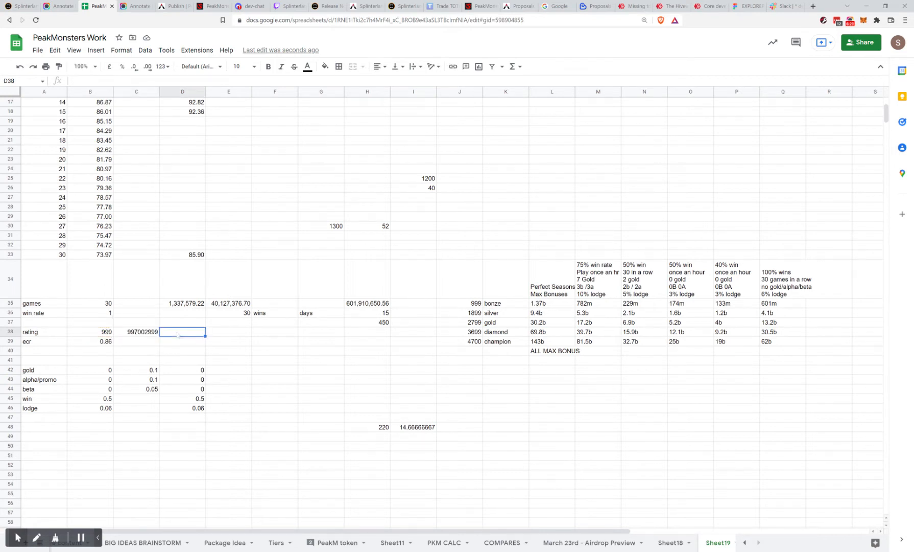
Step: Inspect the reward shares per win formula in D35 and the rating, ECR and bonus cells it references
double_click(183, 304)
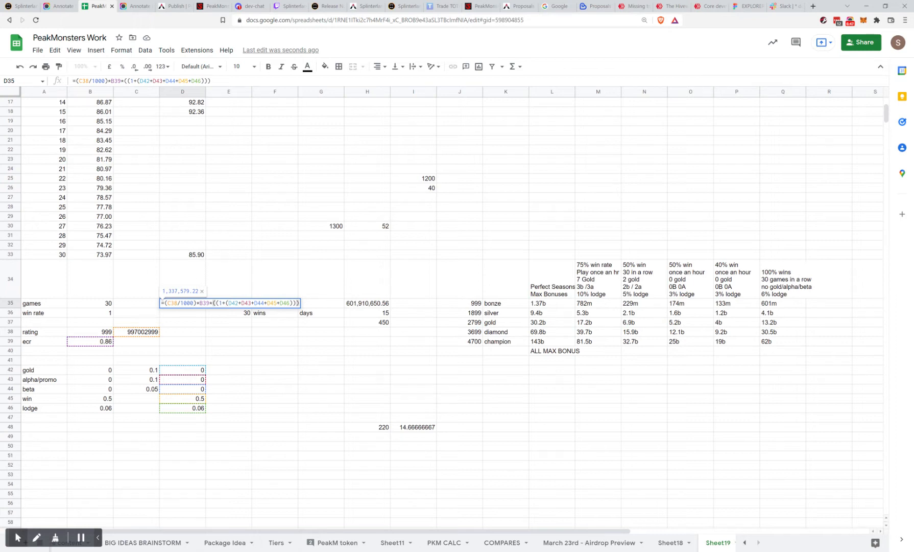
key("Escape")
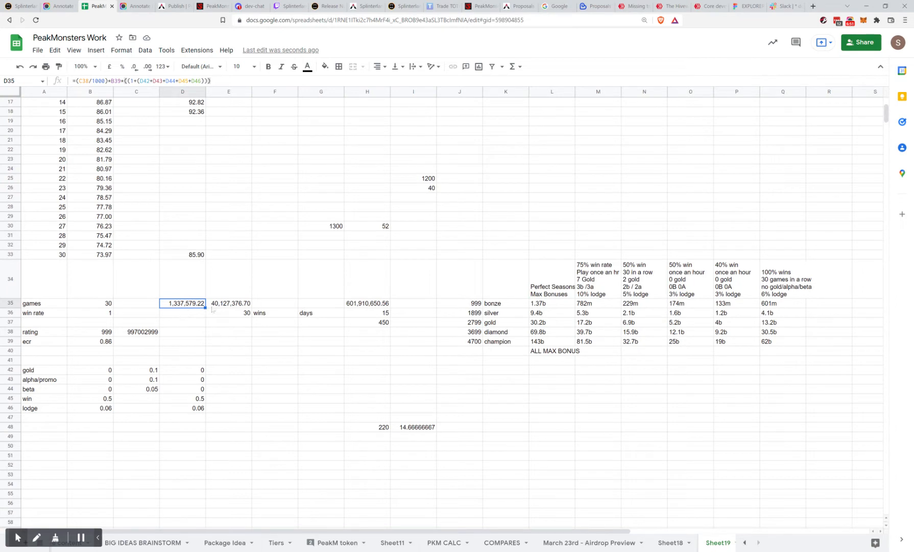
left_click(173, 322)
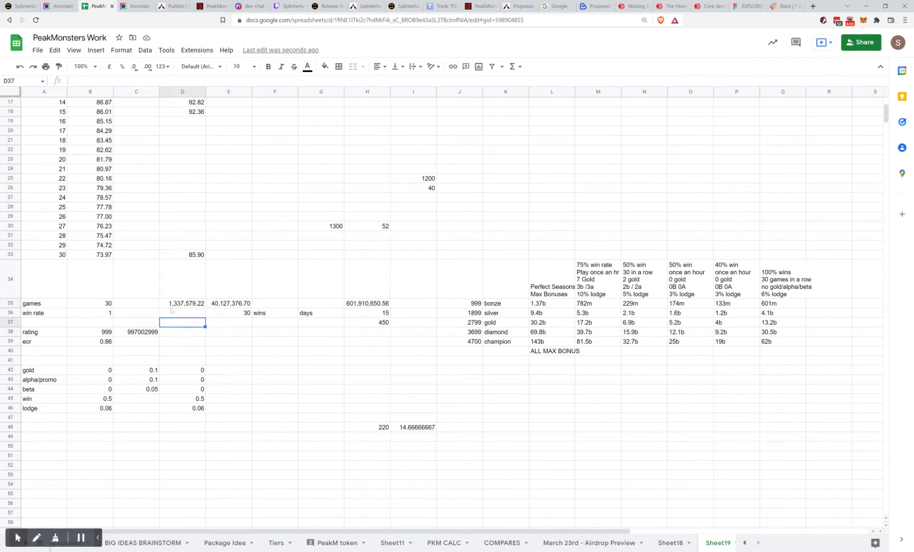
left_click(173, 305)
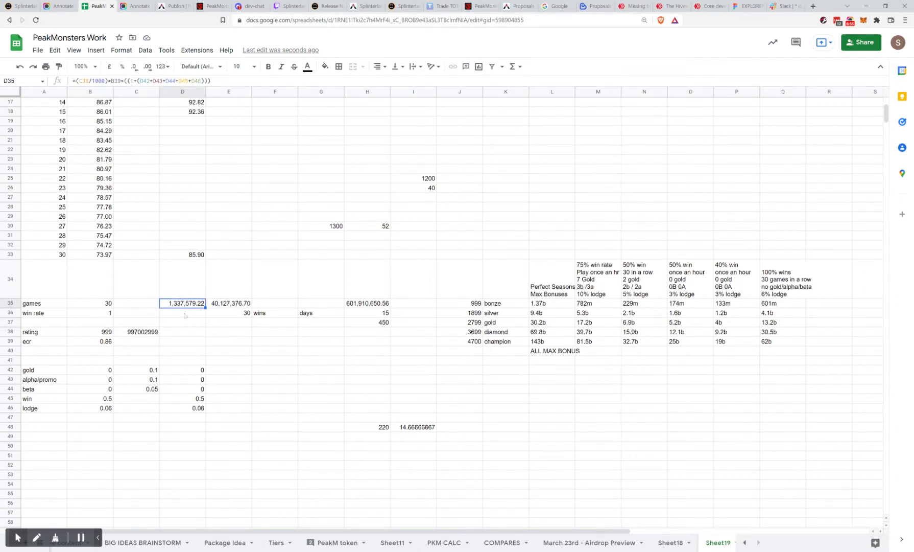
Step: Trace the daily reward share total in E35 through its wins and win rate, and the season total in H35 through its days
left_click(232, 305)
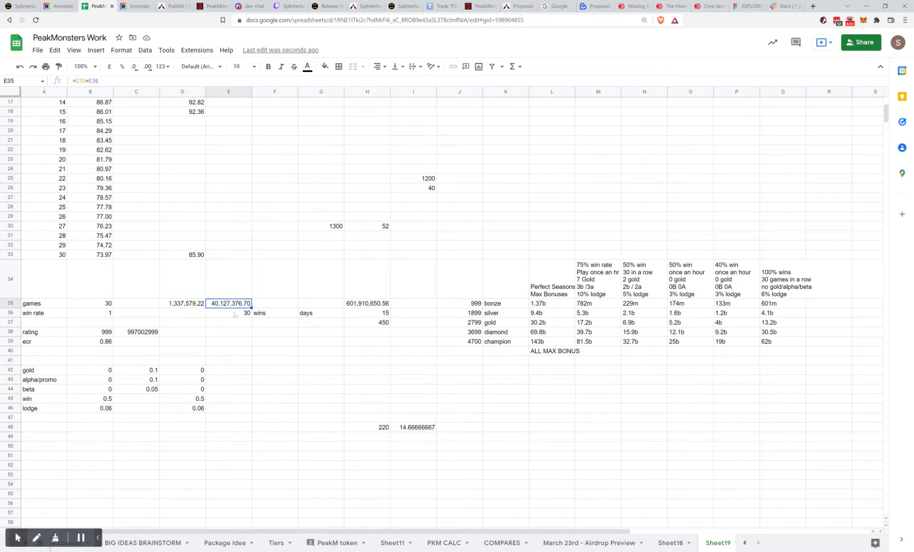
left_click(235, 315)
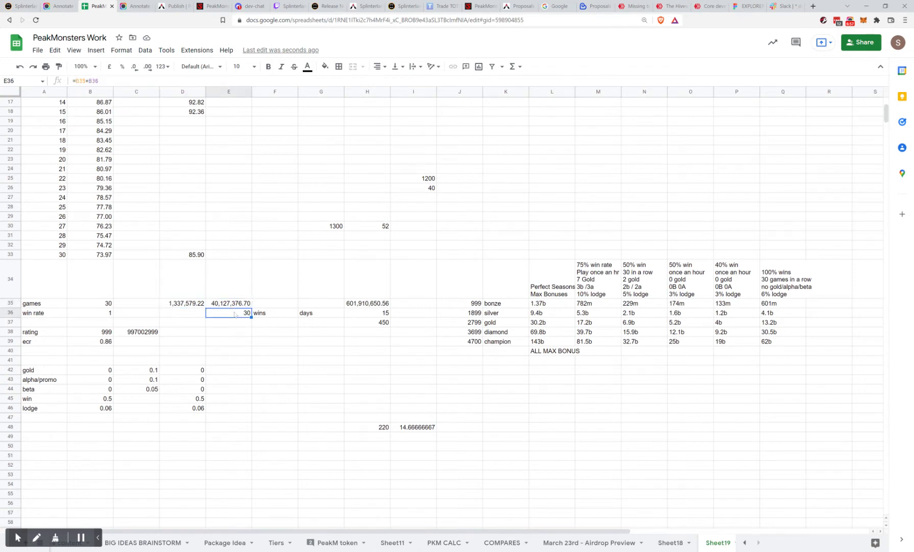
left_click(175, 304)
left_click(223, 296)
left_click(226, 315)
left_click(102, 315)
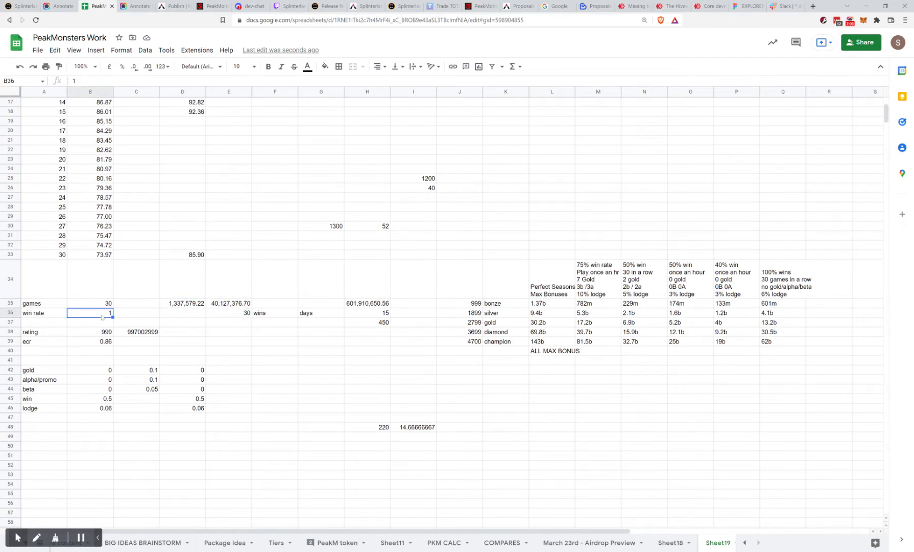
left_click(229, 305)
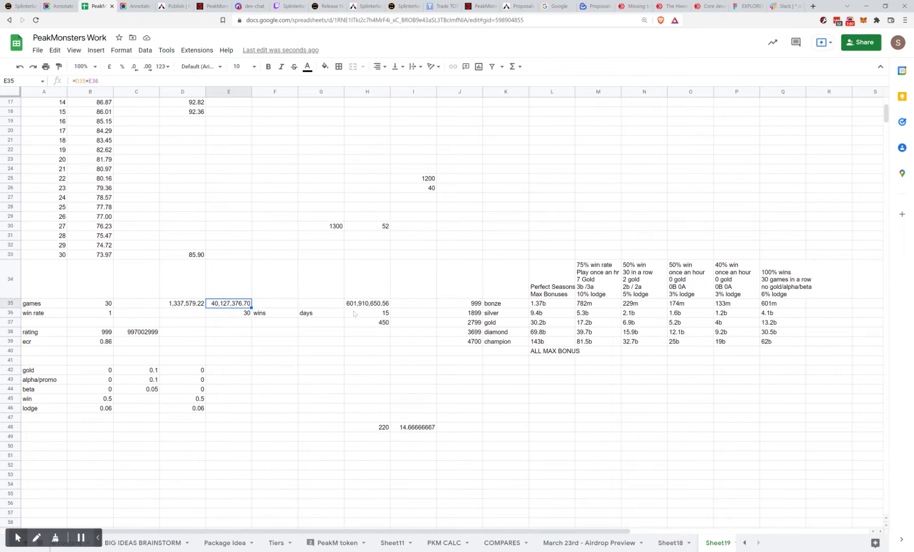
left_click(379, 316)
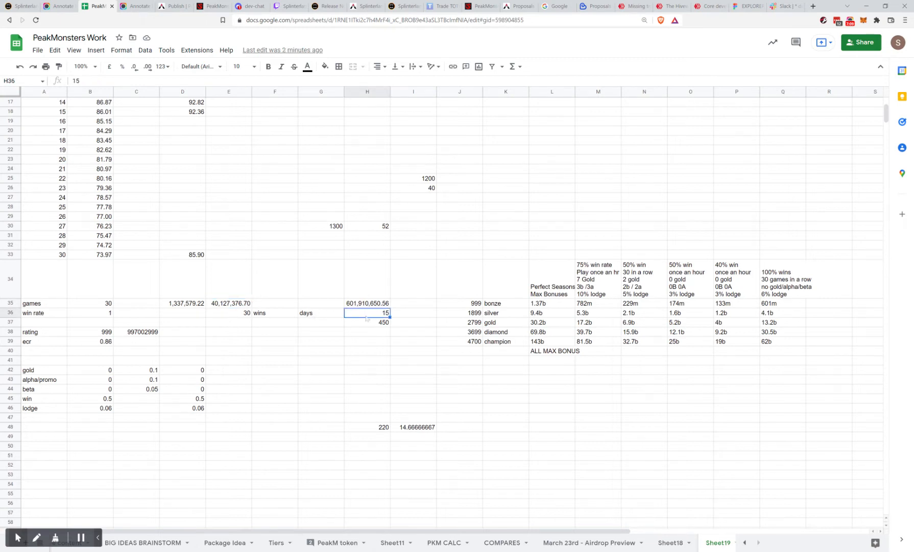
left_click(360, 305)
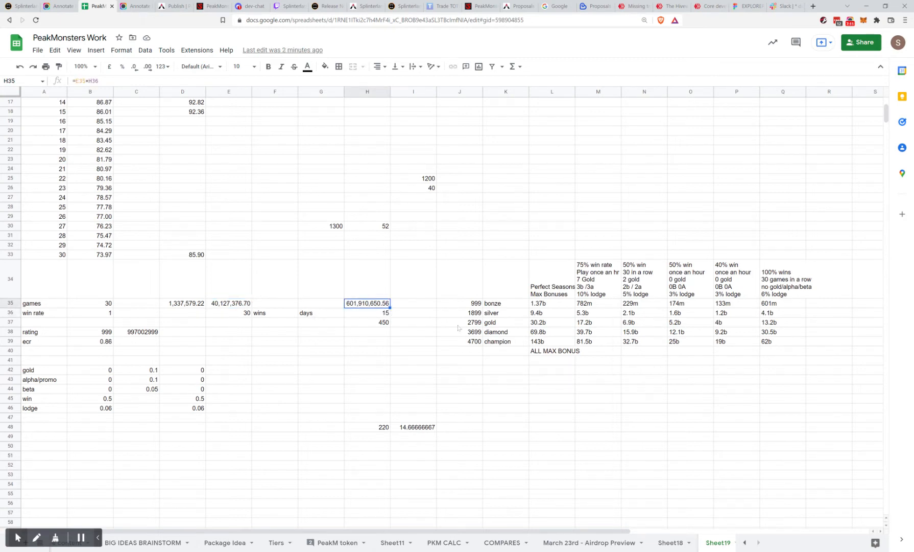
Step: Compare the league ratings in J35:J39 with the 100% wins column and recheck the wins formula in H30
left_click(777, 312)
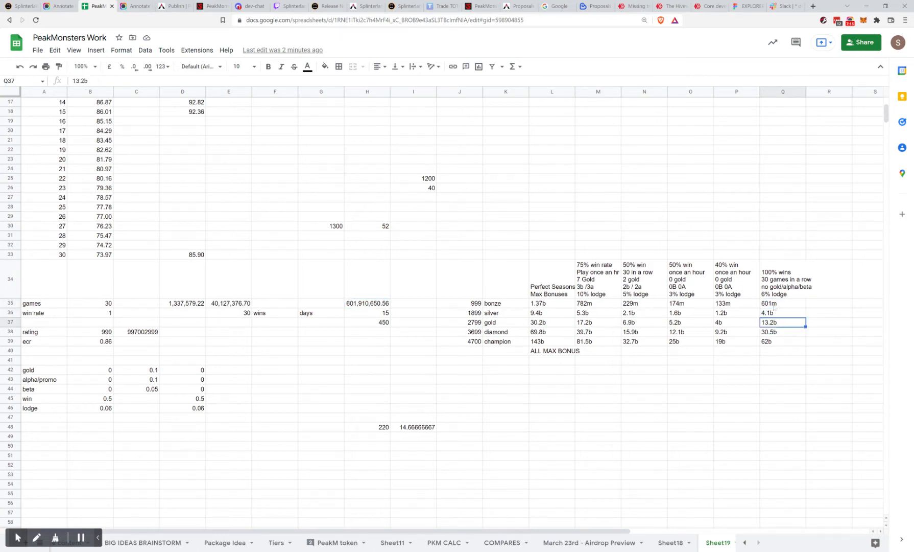
key("Up")
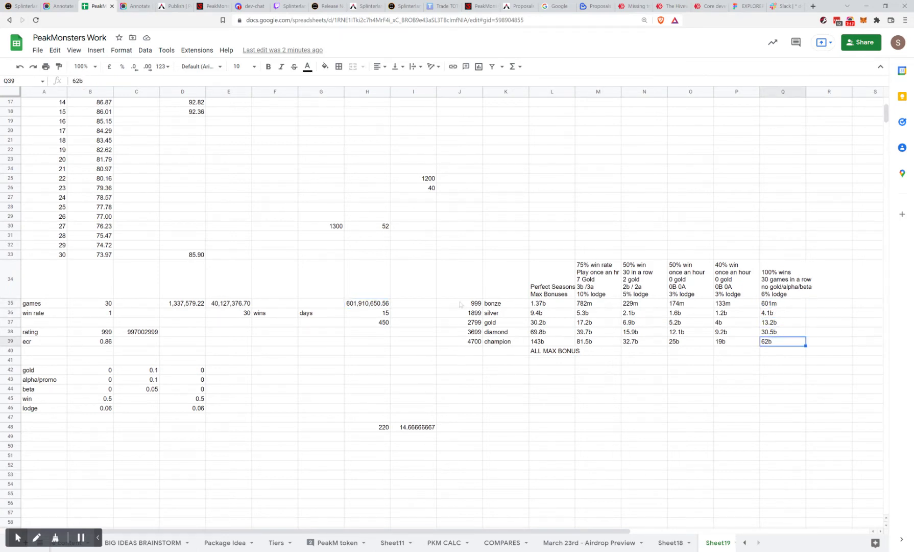
left_click_drag(461, 305, 466, 346)
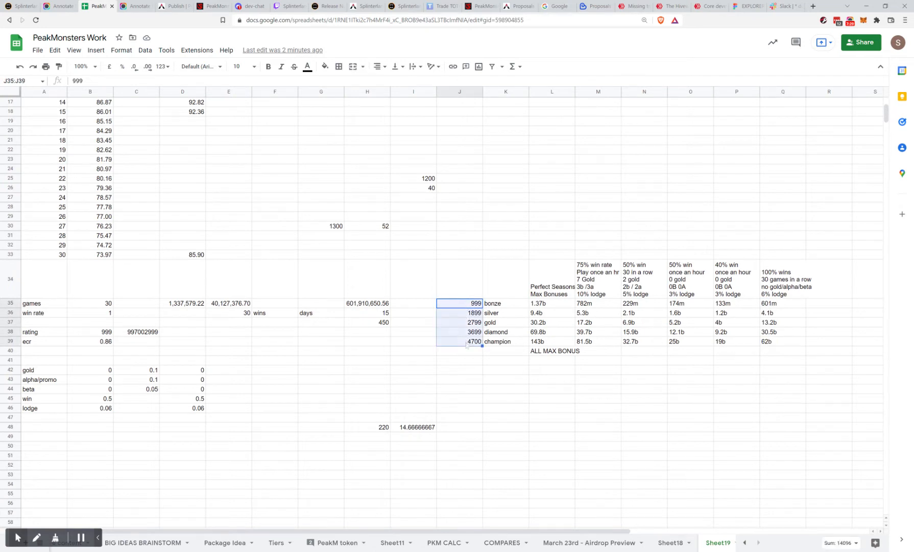
left_click(474, 312)
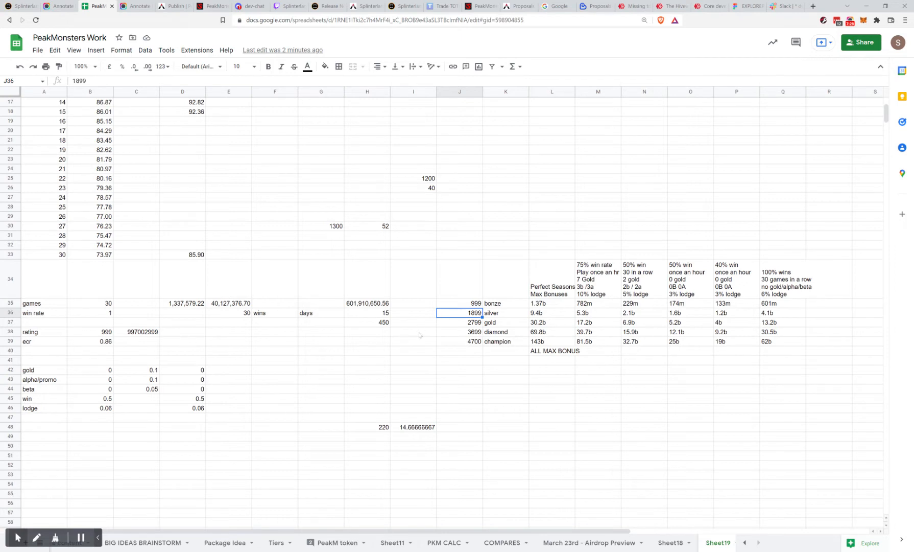
left_click(381, 230)
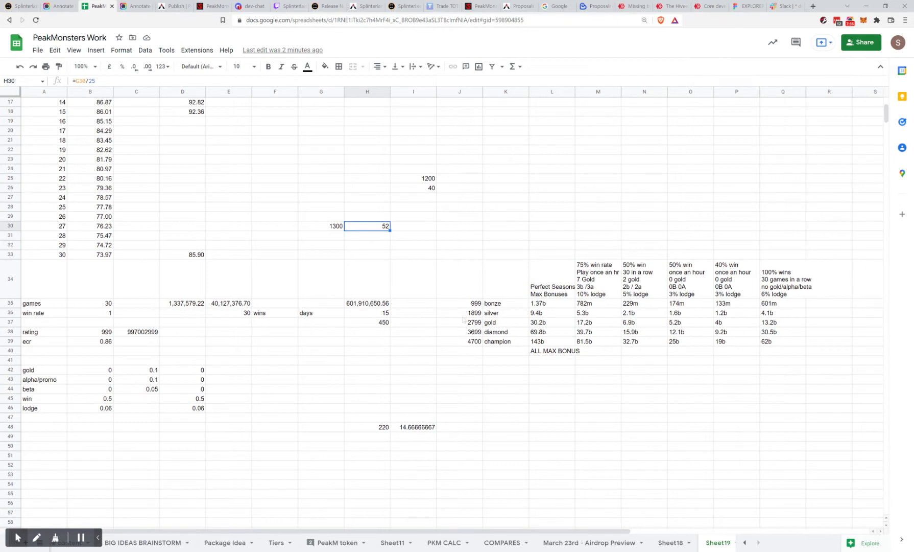
left_click(479, 314)
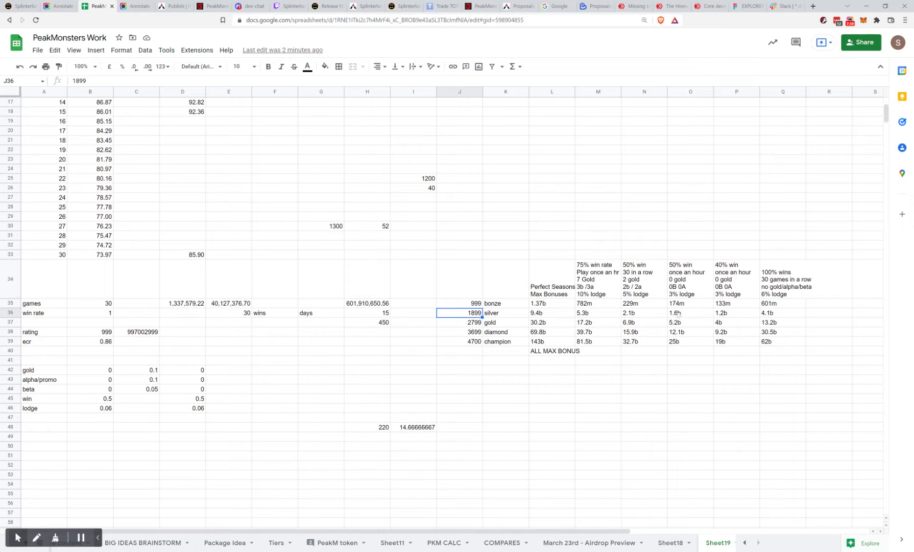
Step: Review the reward share estimates in the 100% wins column from bronze to champion, Q35:Q39
left_click(776, 317)
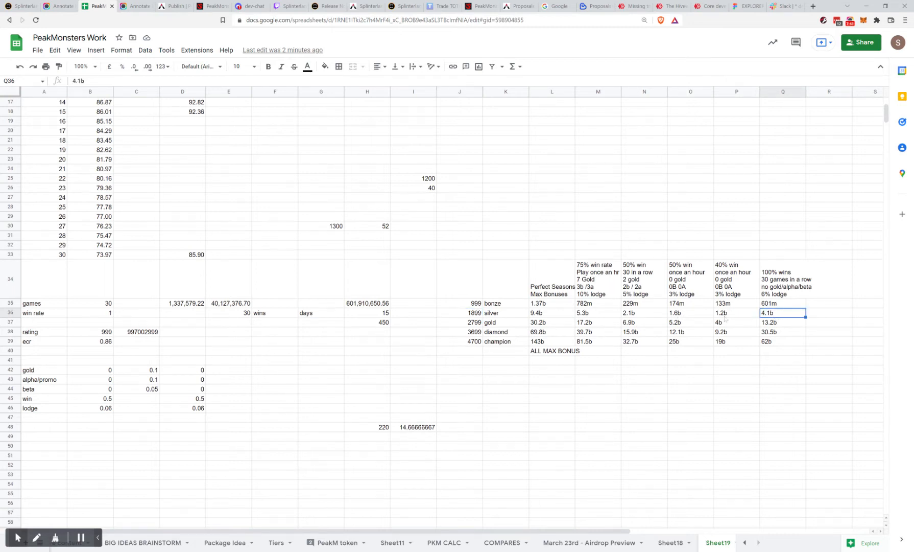
left_click(774, 304)
left_click(771, 341)
left_click(774, 304)
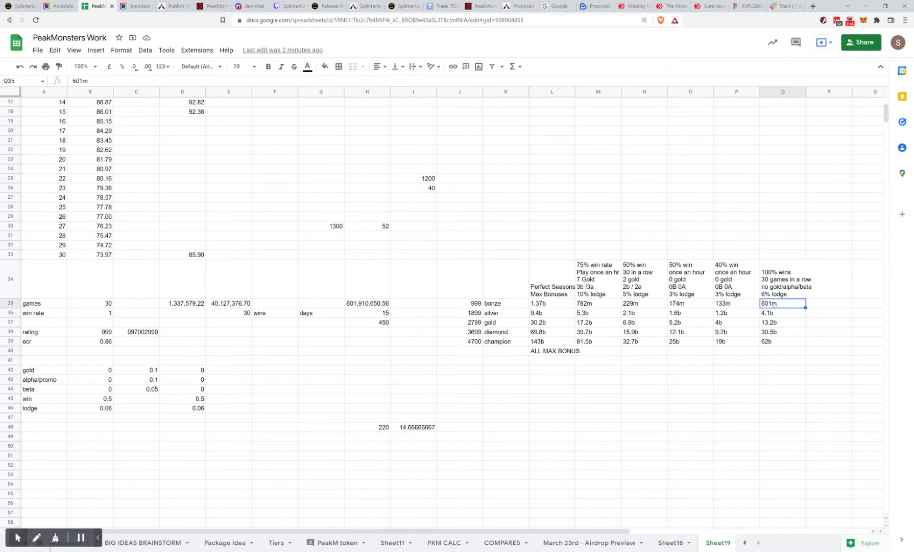
left_click(772, 316)
left_click(769, 325)
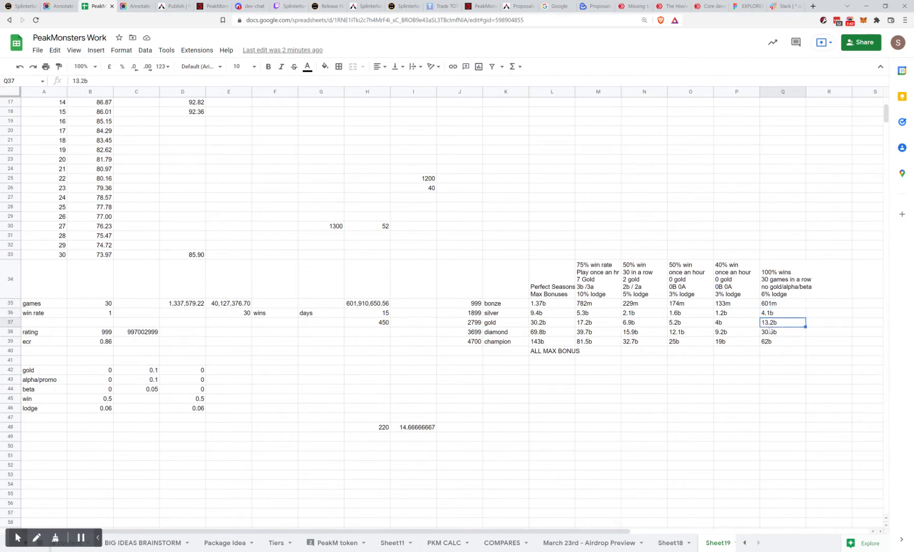
left_click(769, 333)
left_click(768, 342)
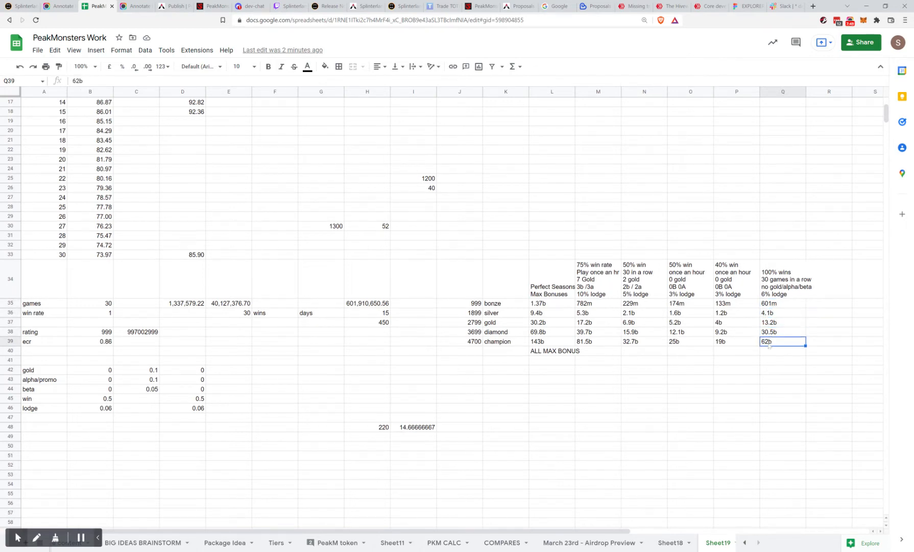
left_click(775, 305)
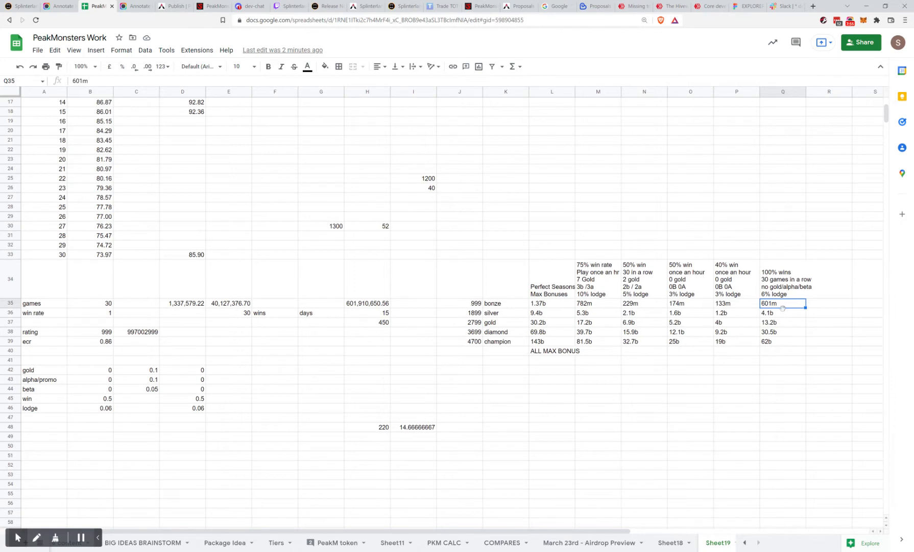
Step: Examine the reward shares per chest table in the PeakD ranked rewards post and the matching 100chests column in the spreadsheet
left_click(366, 6)
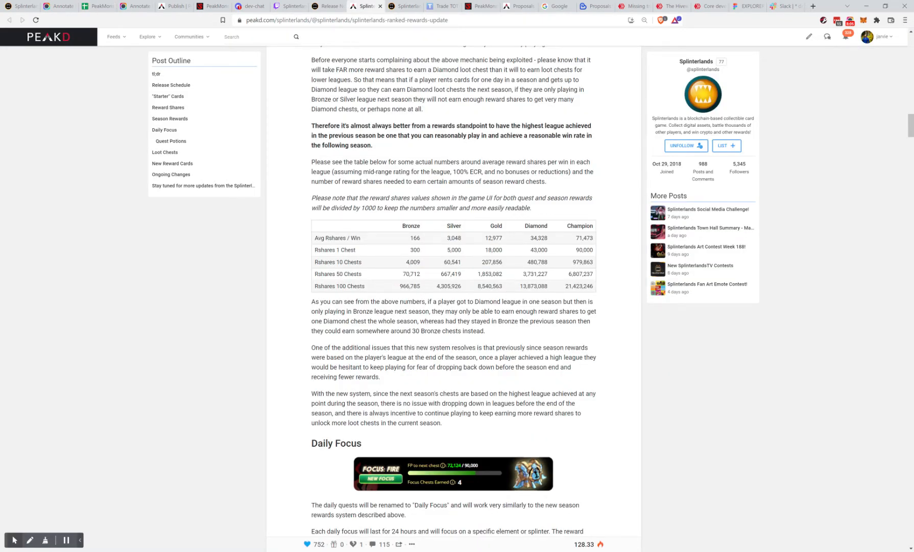
left_click(66, 540)
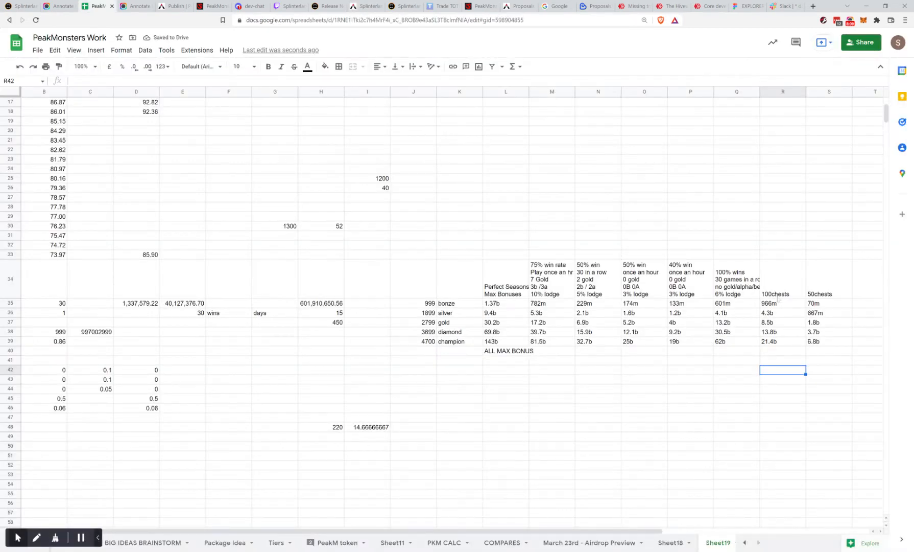
left_click(777, 296)
left_click(779, 306)
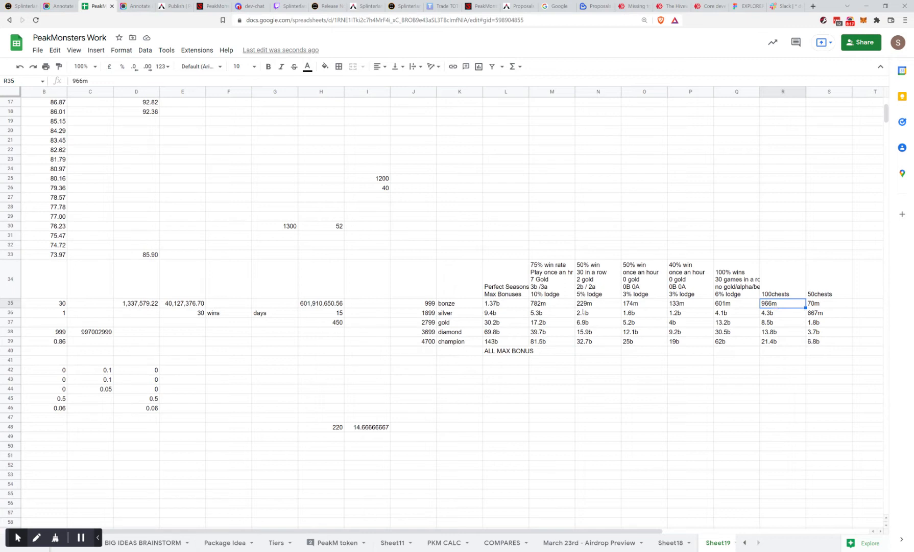
Step: Set the ecr in B39 to 0.99 and compare the bronze season total in H35 with the 100chests column
left_click(733, 305)
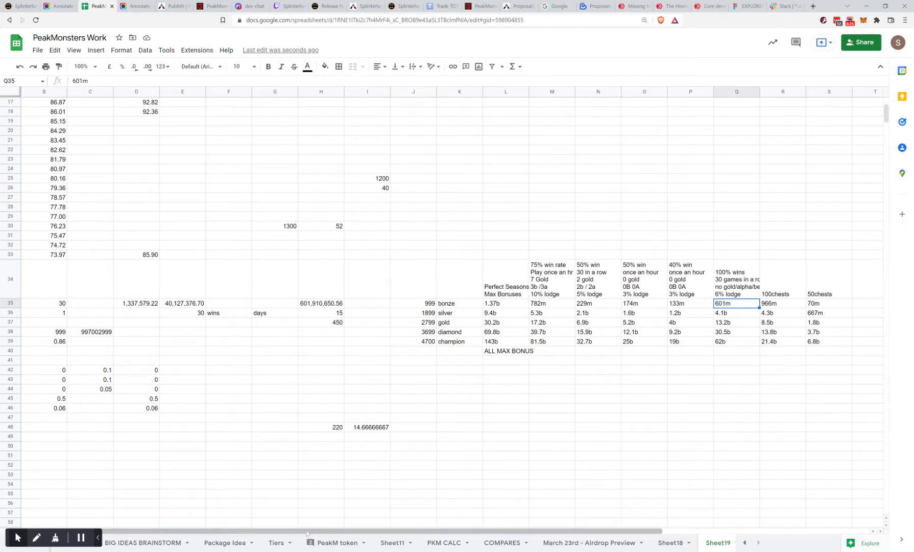
left_click_drag(430, 531, 398, 532)
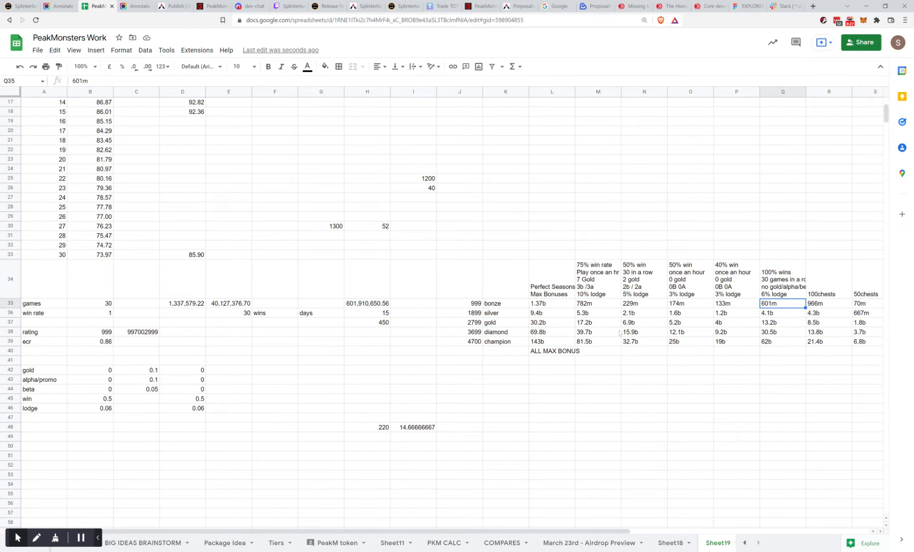
left_click(105, 342)
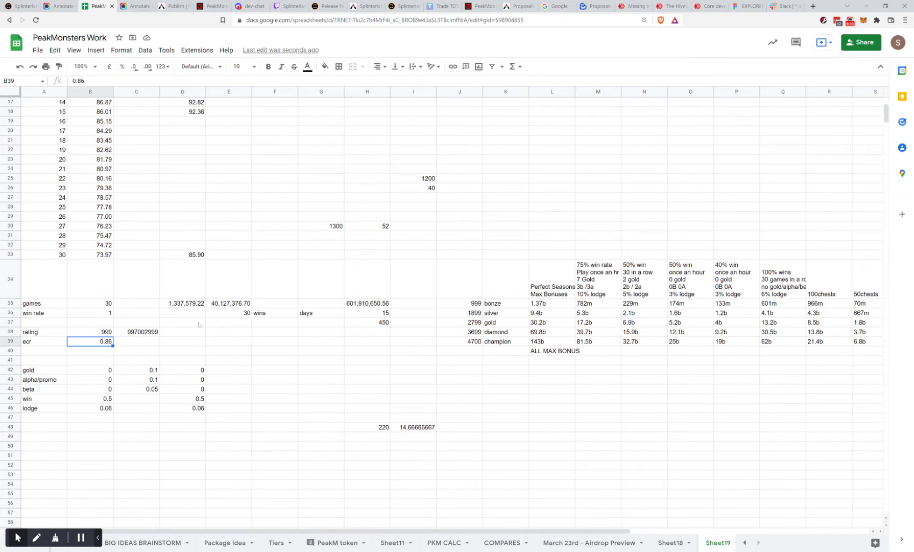
type(".99")
left_click(142, 347)
left_click(363, 304)
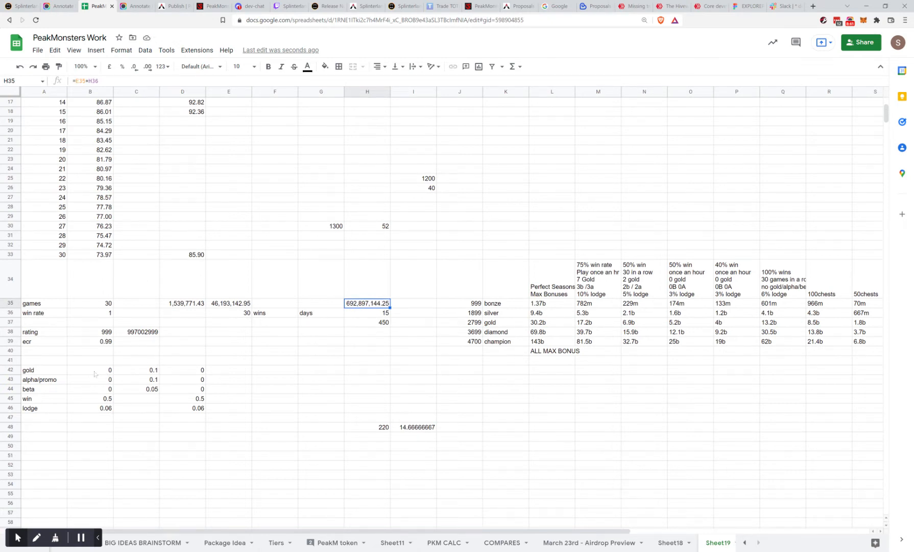
left_click(820, 295)
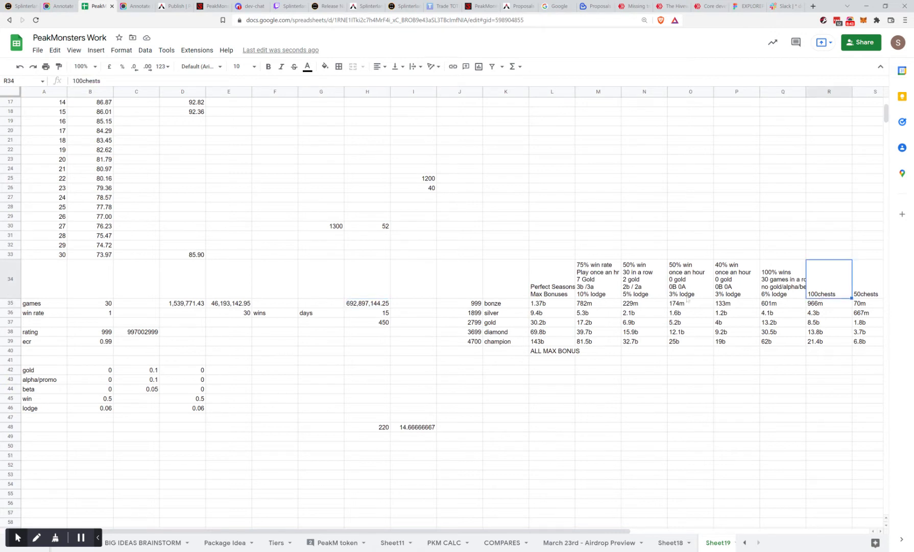
Step: Set the gold card count in B42 to 2 and the beta card count in B44 to 2
left_click(103, 374)
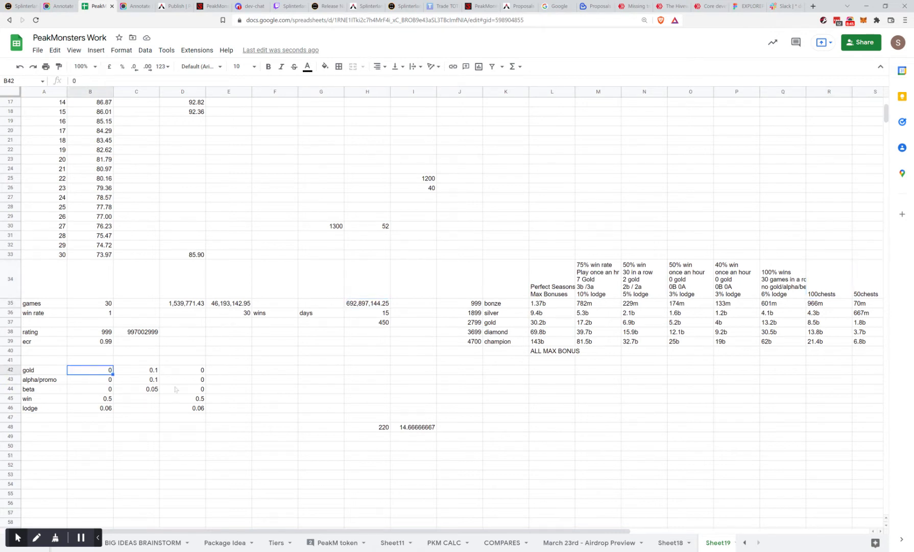
type("2")
key("Return")
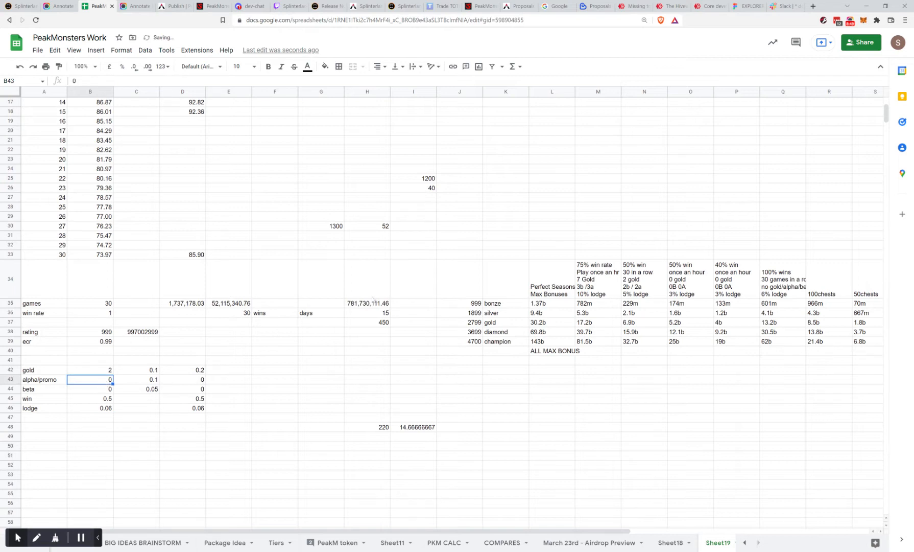
left_click(108, 392)
type("2")
left_click(133, 393)
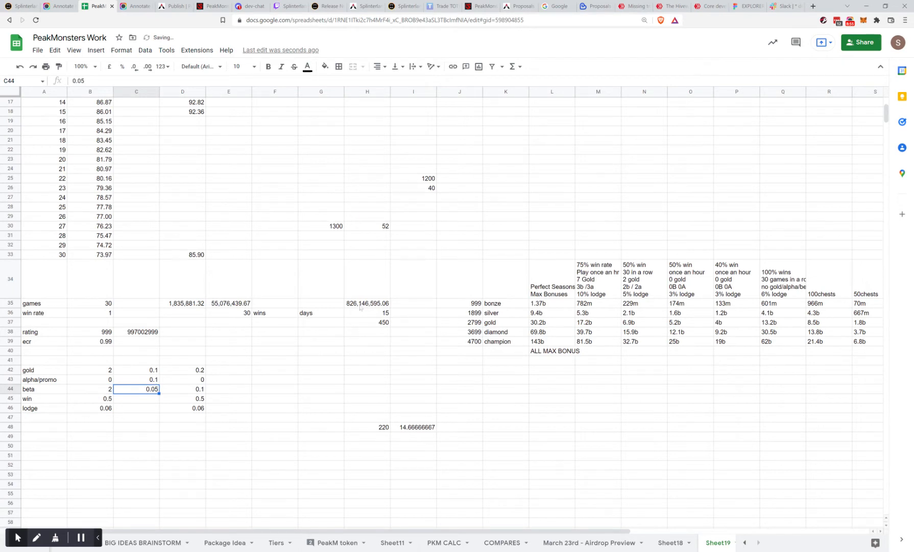
Step: Set the lodge bonus in B46 to 7% and the alpha/promo card count in B43 to 2
double_click(104, 409)
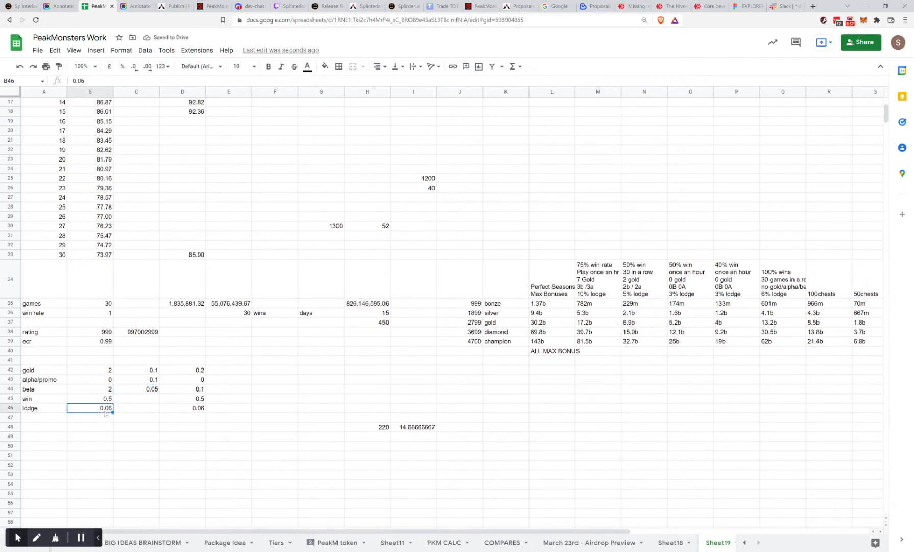
type("7")
left_click(151, 399)
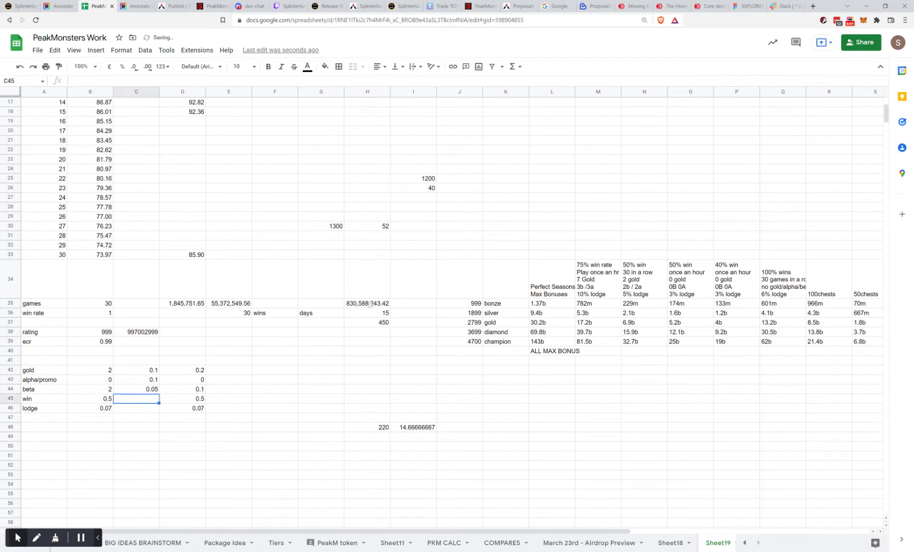
left_click(106, 380)
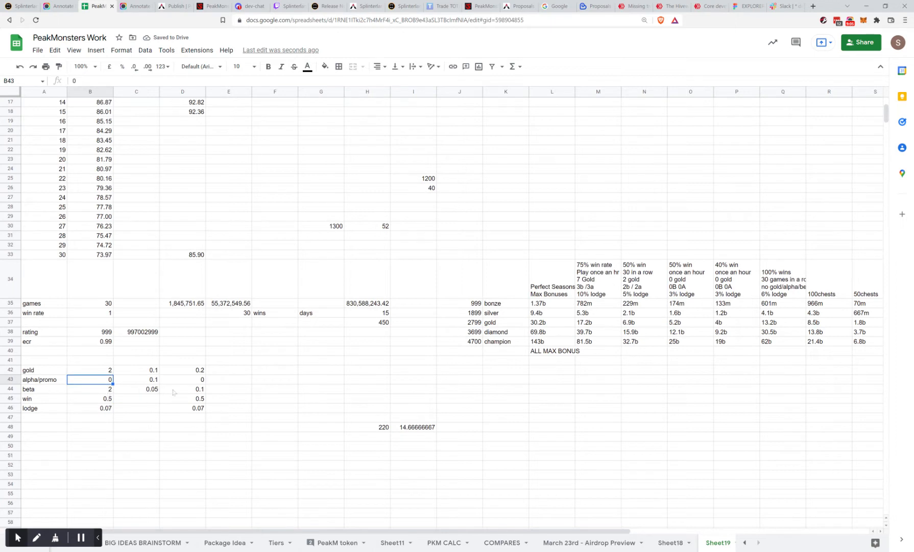
type("2")
left_click(135, 390)
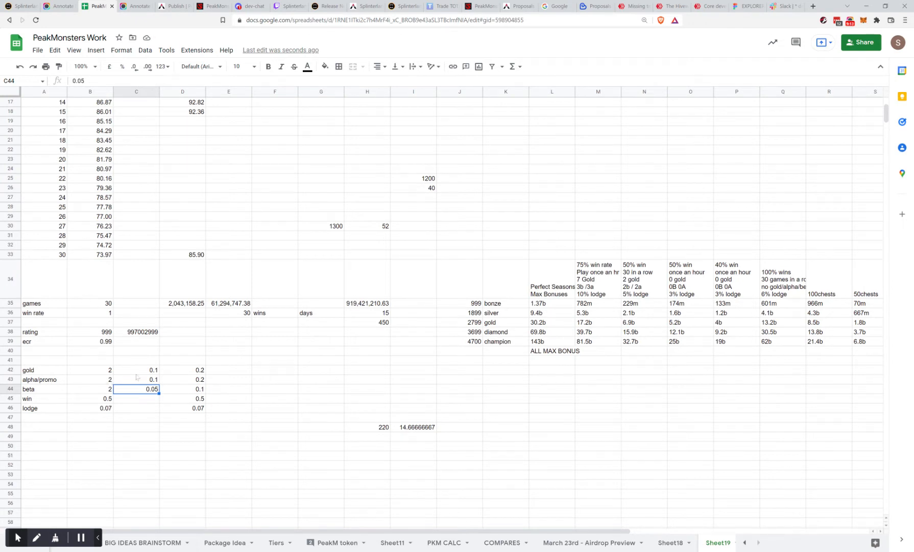
Step: Try gold card counts of 3 and 4 in B42 and check against the bronze 100chests requirement in R35
left_click(100, 371)
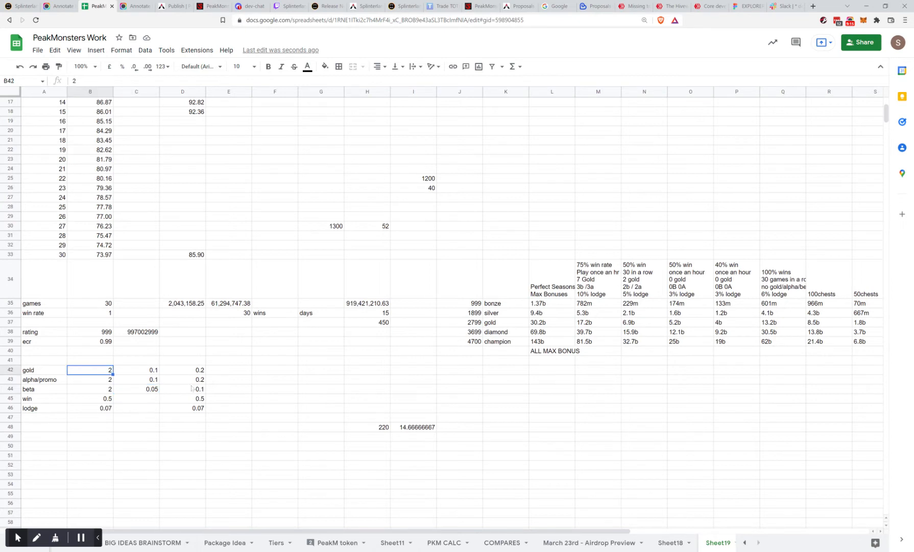
type("3")
key("Tab")
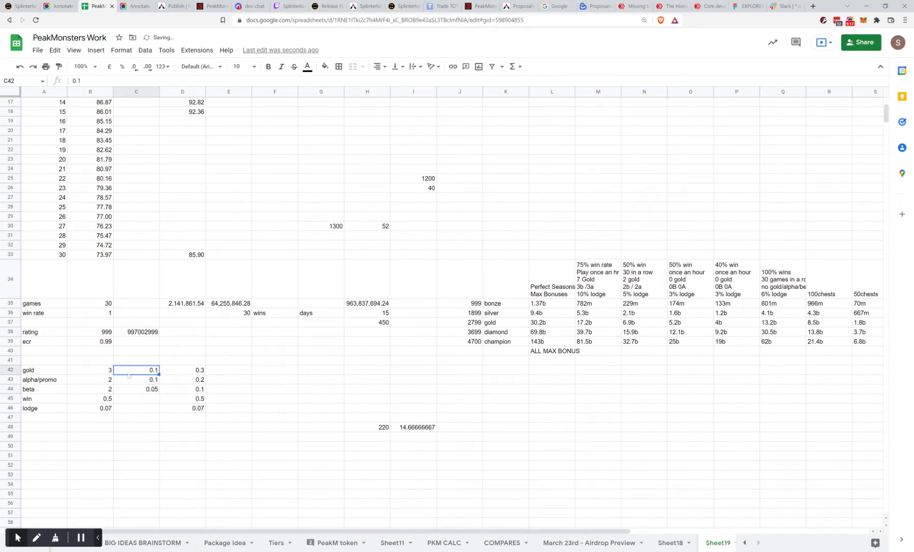
left_click(85, 373)
type("4")
key("Tab")
left_click(824, 303)
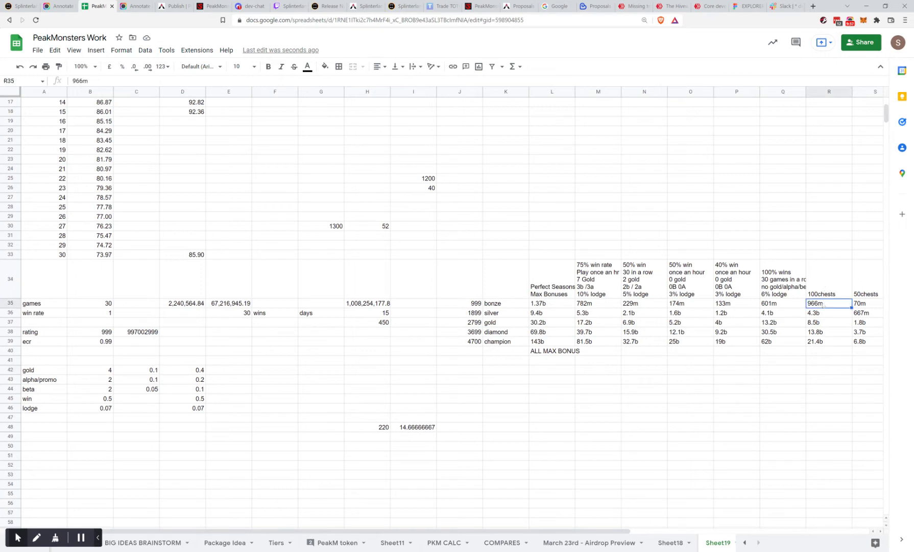
left_click(822, 297)
left_click(822, 305)
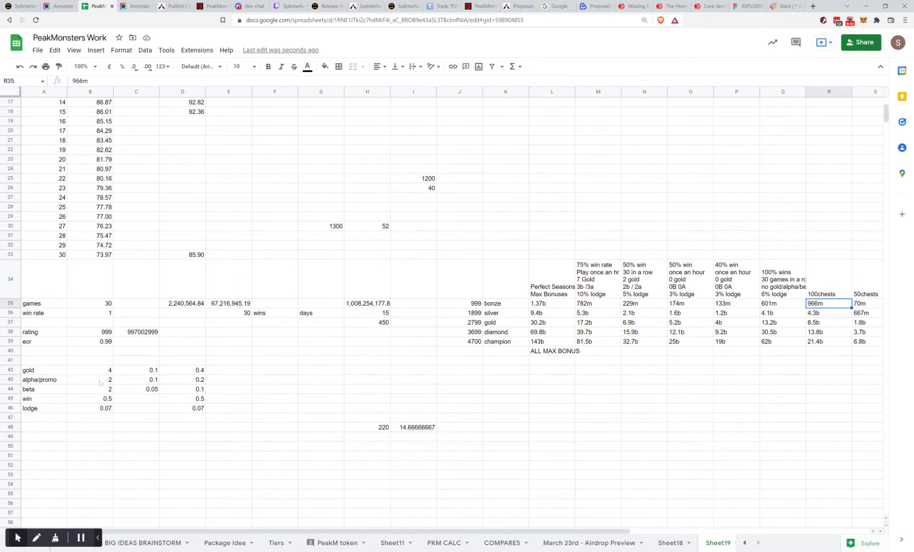
Step: Set the gold count in B42 to 7, the alpha/promo count in B43 to 7 and the beta count in B44 to 0
left_click(108, 371)
type("7")
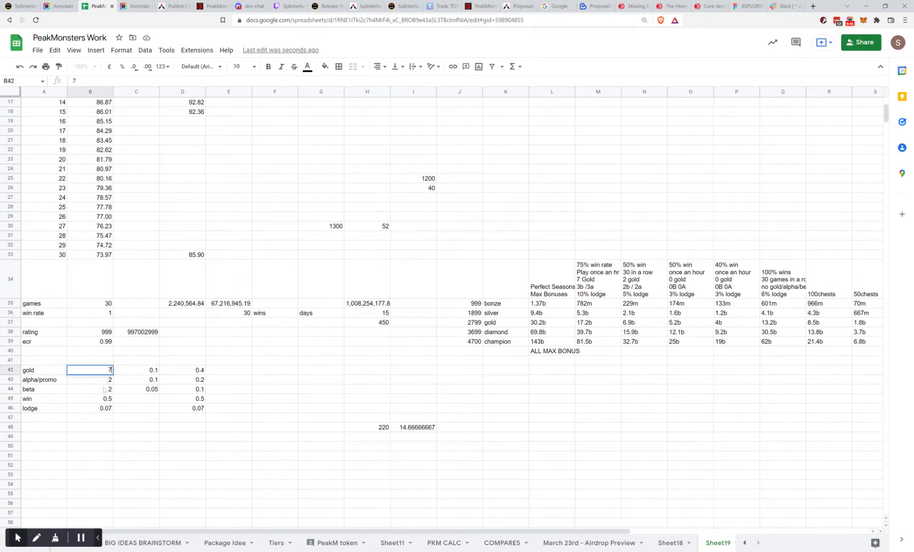
key("Return")
type("7")
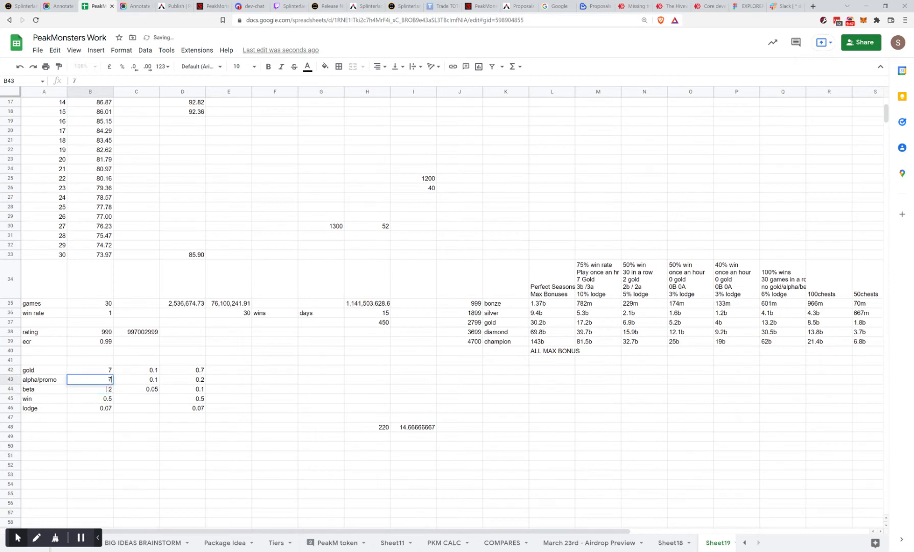
key("Return")
type("0")
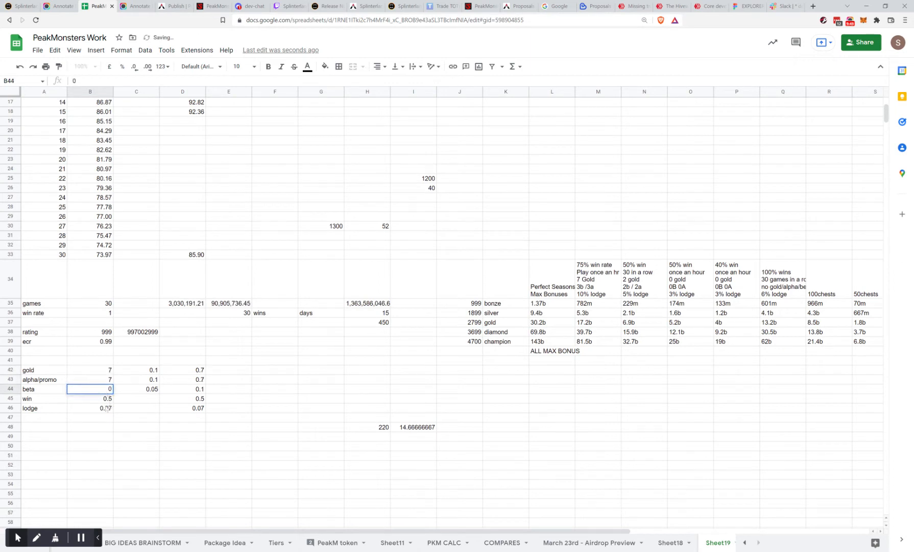
left_click(105, 408)
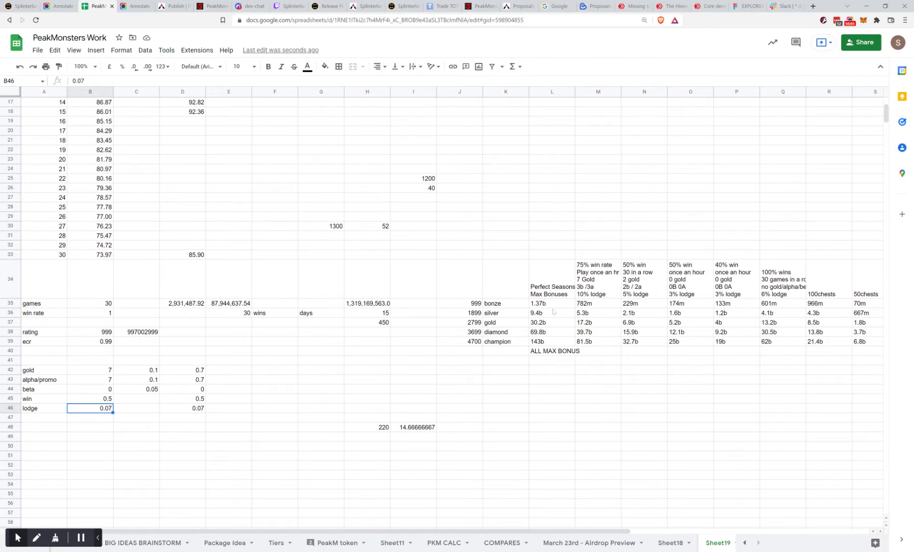
Step: Check the season total in H35 and set the lodge bonus in B46 to 0.2
left_click(362, 303)
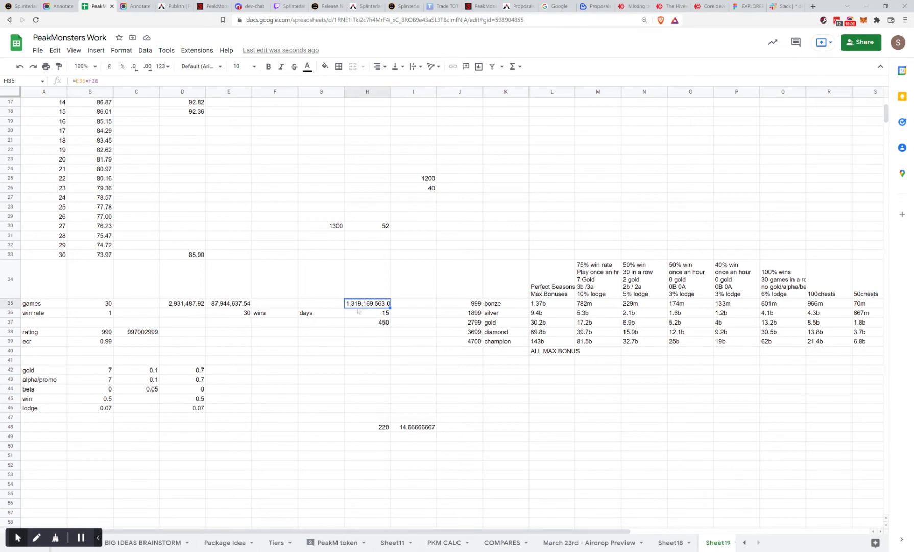
left_click(105, 412)
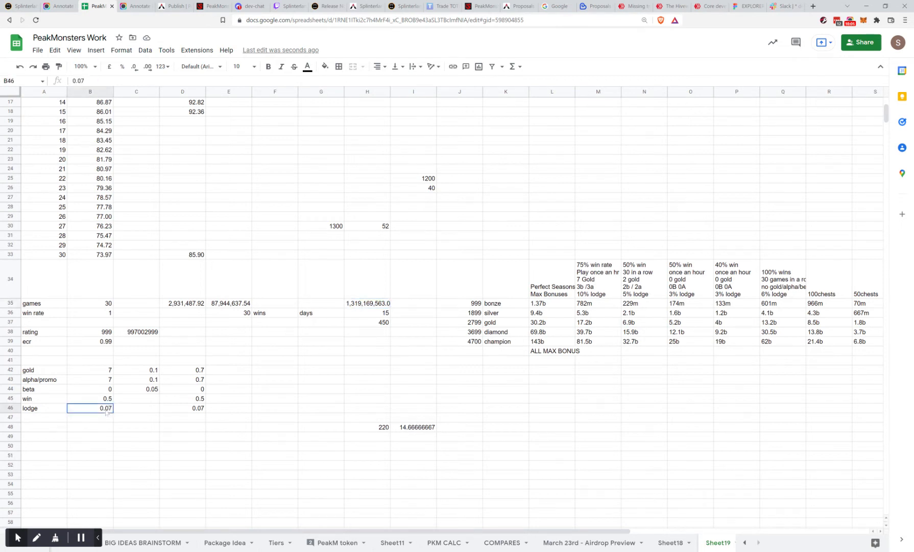
type(".2")
left_click(145, 412)
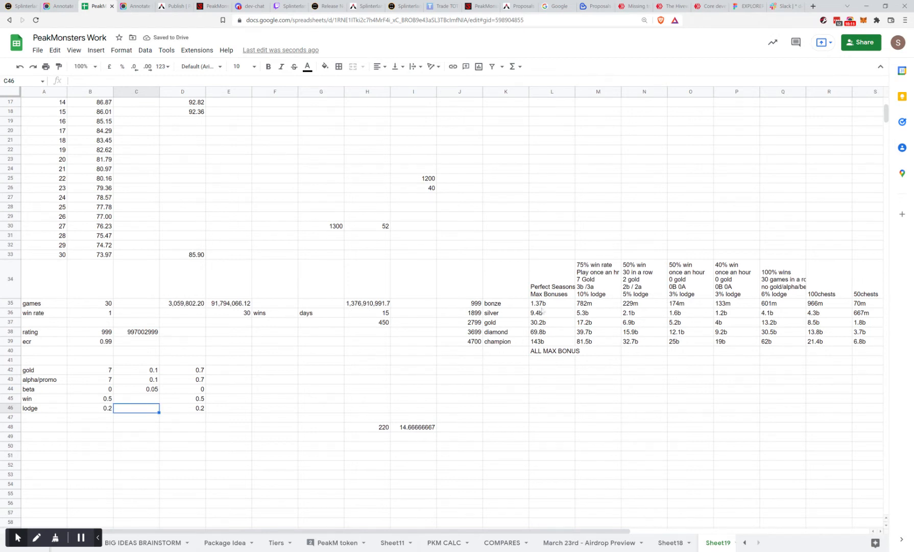
Step: Review the Perfect Seasons Max Bonuses estimates from bronze to champion in L35:L39
left_click_drag(541, 303, 541, 341)
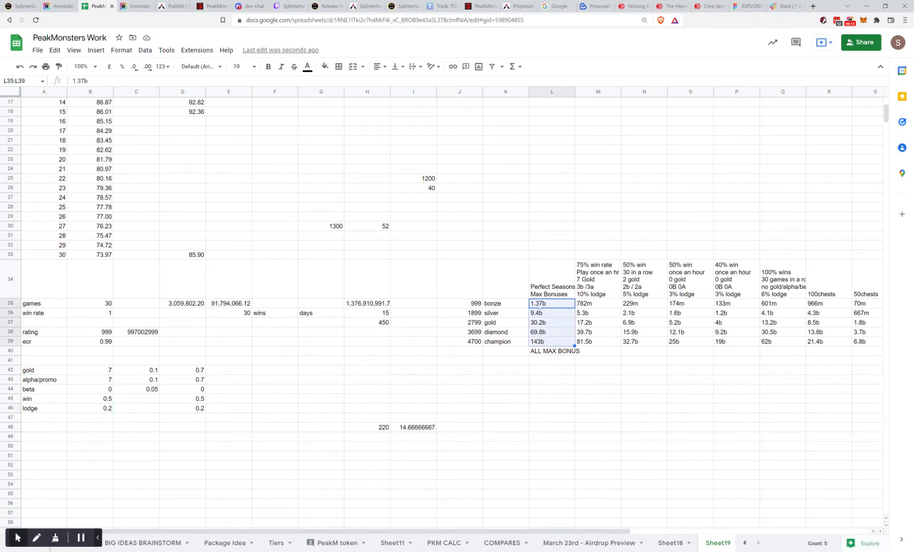
left_click(540, 305)
left_click(556, 313)
left_click(552, 324)
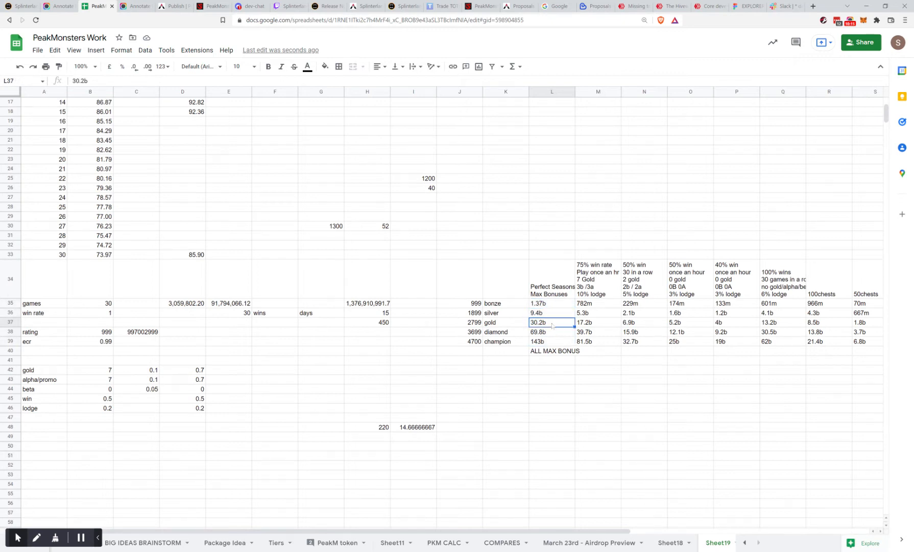
left_click(552, 333)
left_click(552, 340)
left_click(553, 306)
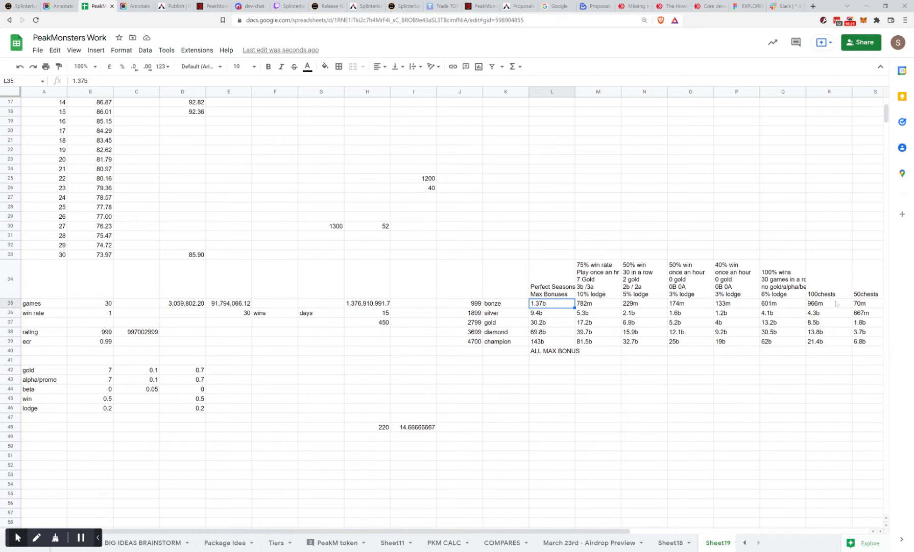
Step: Compare the bronze 100chests requirement in R35 with the bronze and silver ratings in J35:J36, and examine the diamond and champion estimates in M38:N39
left_click(821, 306)
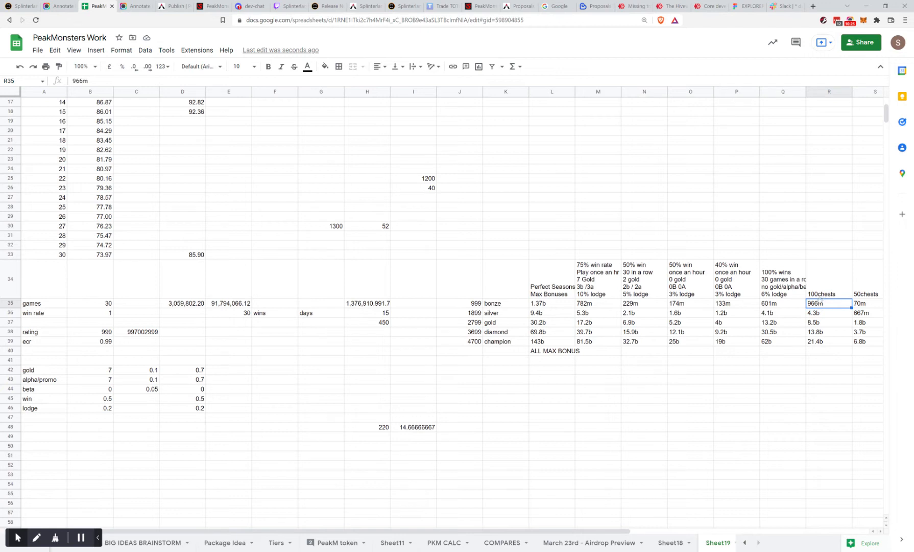
left_click(467, 305)
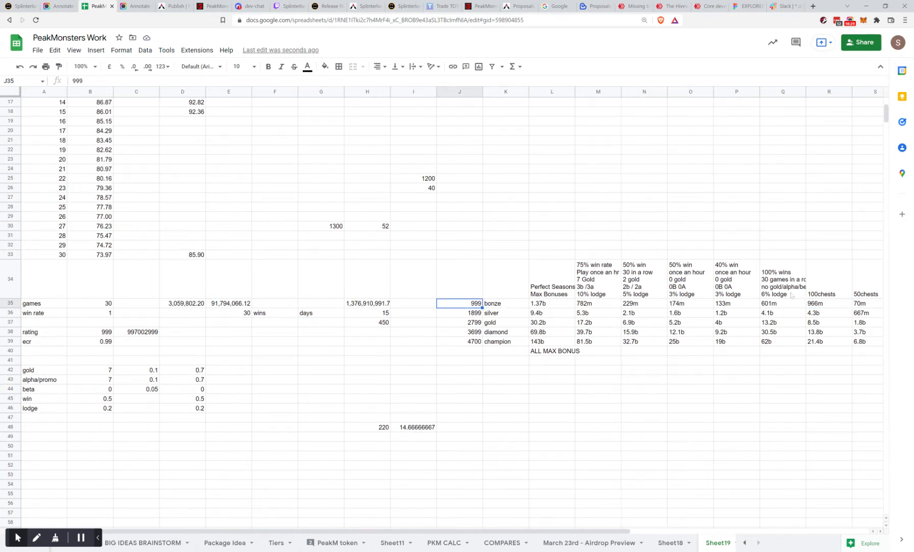
left_click(816, 304)
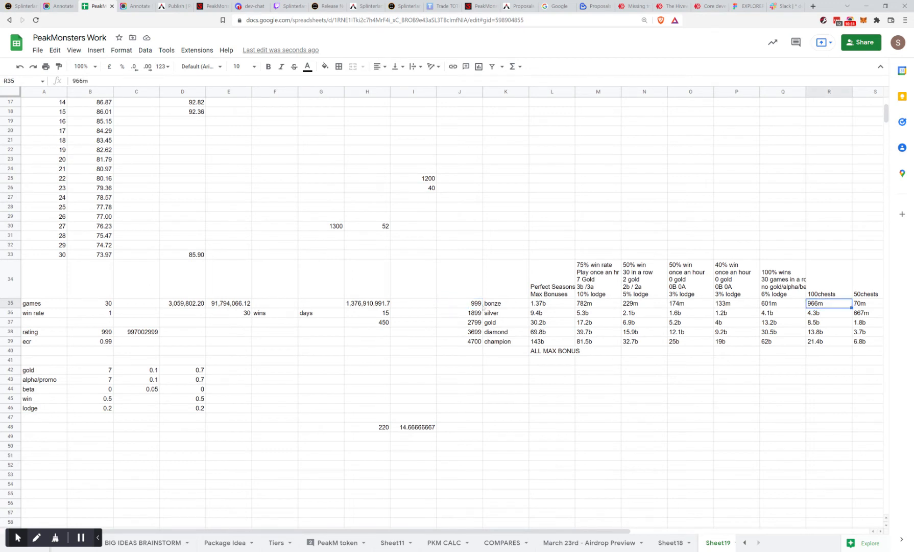
left_click(471, 314)
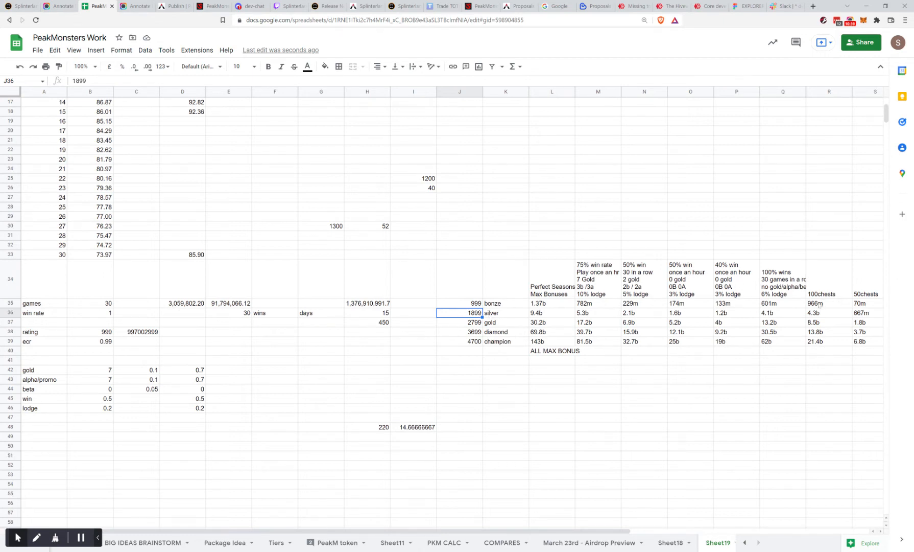
left_click(819, 304)
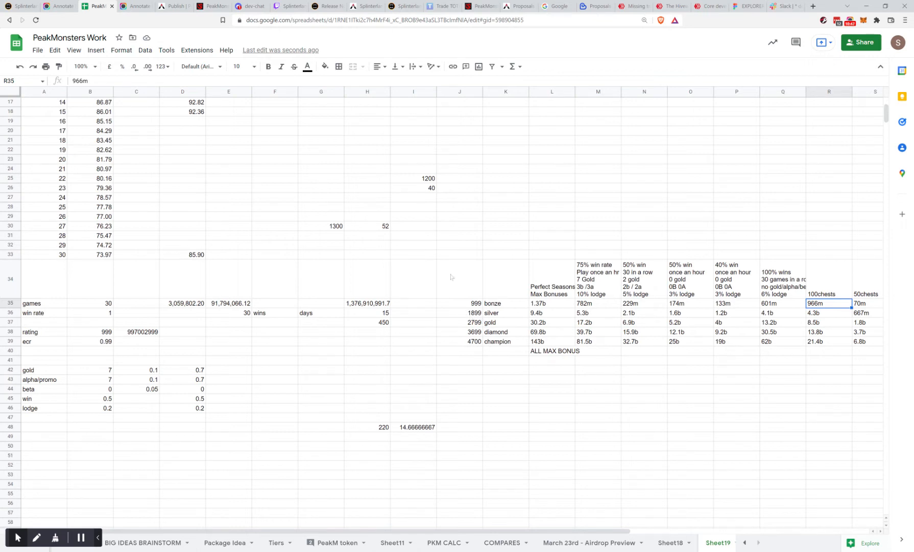
left_click(472, 314)
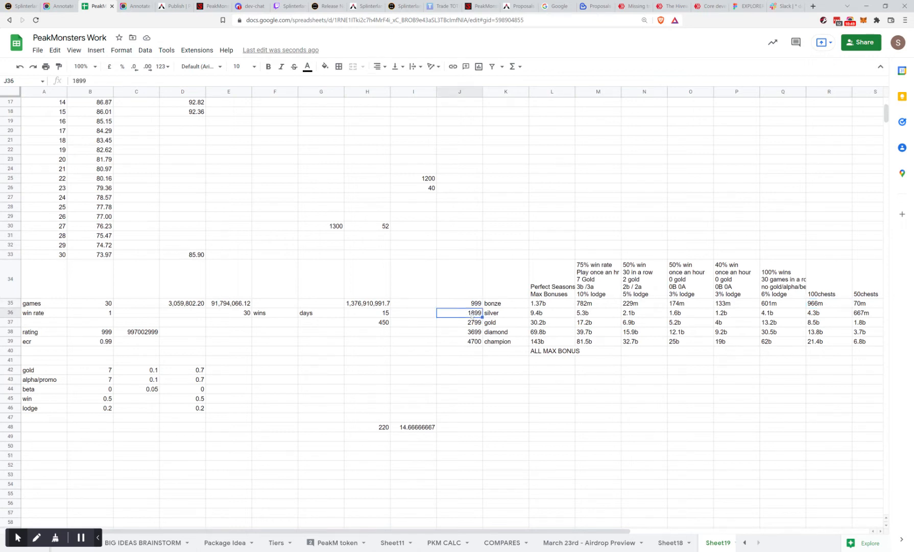
left_click(498, 314)
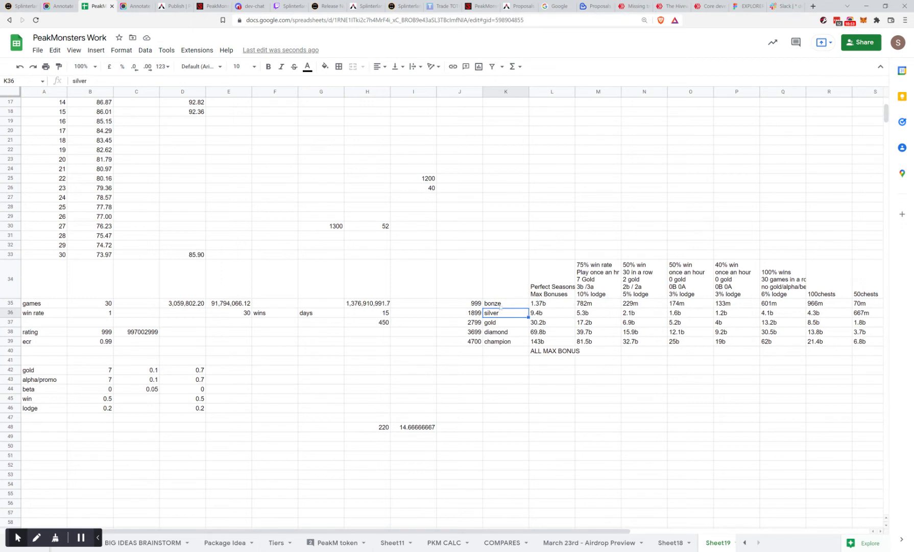
left_click(500, 306)
left_click(501, 315)
left_click(475, 314)
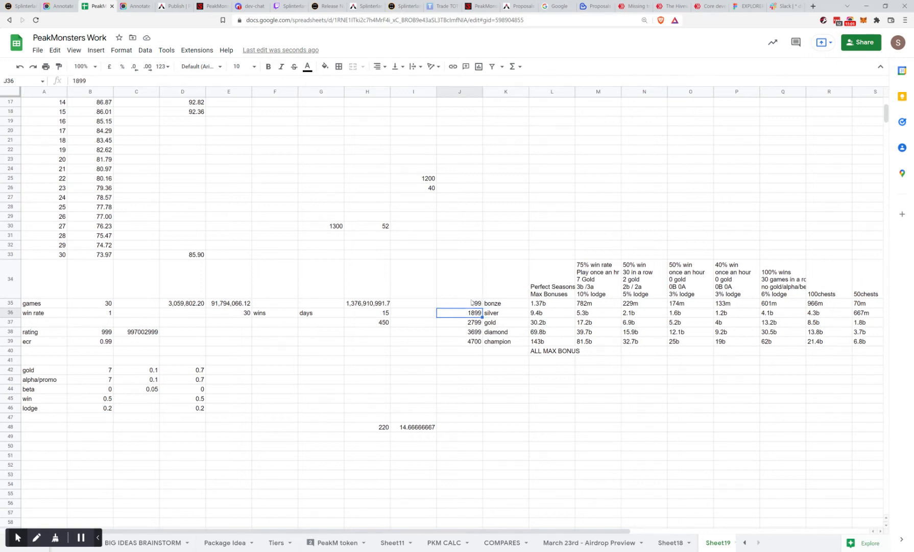
left_click_drag(645, 332, 617, 344)
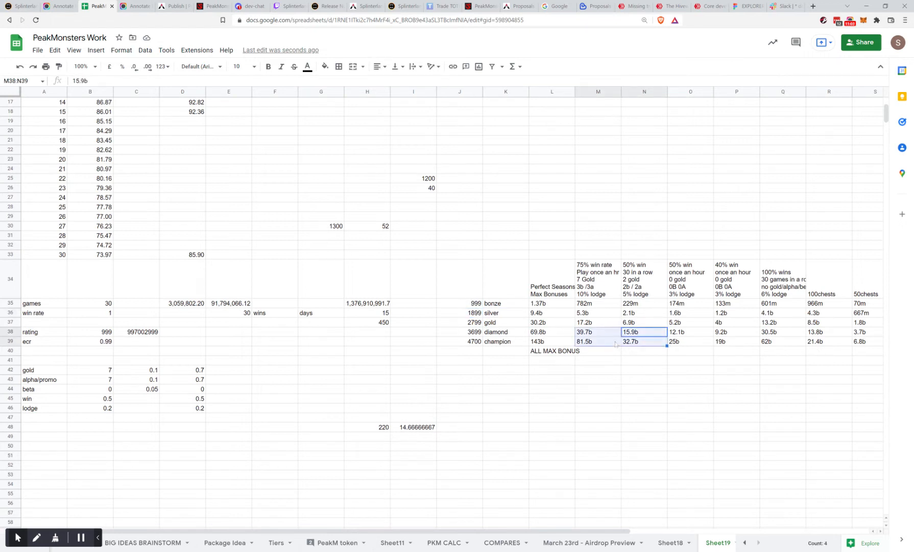
Step: Review the rating thresholds in J35:J39 alongside the bronze to champion league names in K35:K39
left_click(572, 314)
left_click(475, 306)
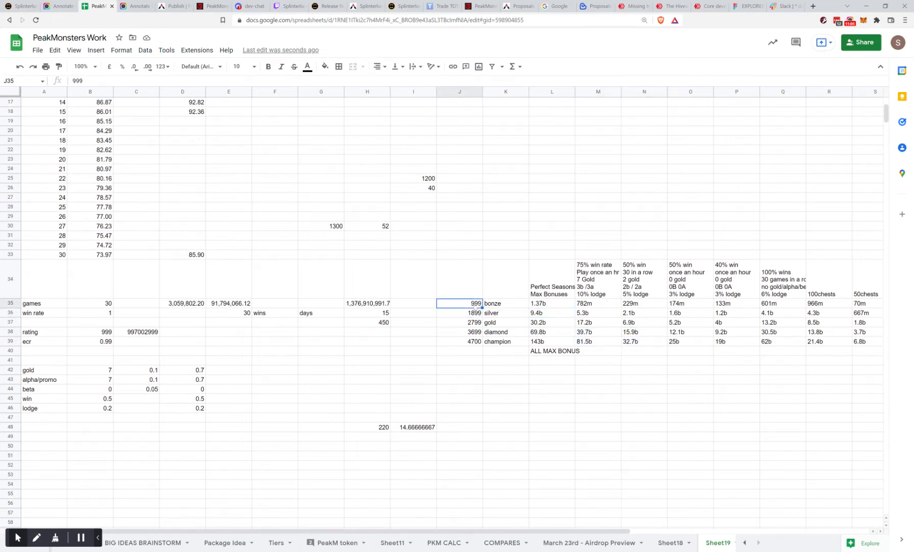
left_click(490, 305)
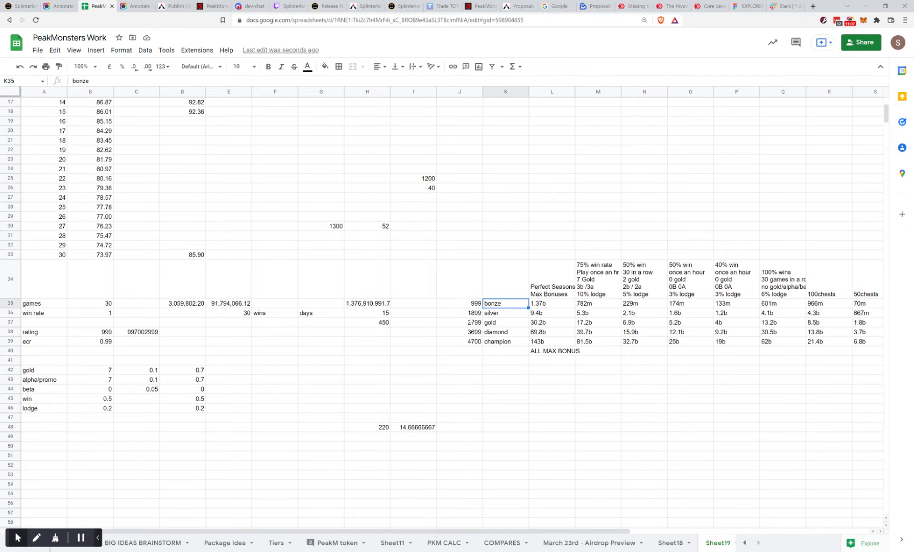
left_click(469, 315)
left_click(469, 332)
left_click(470, 342)
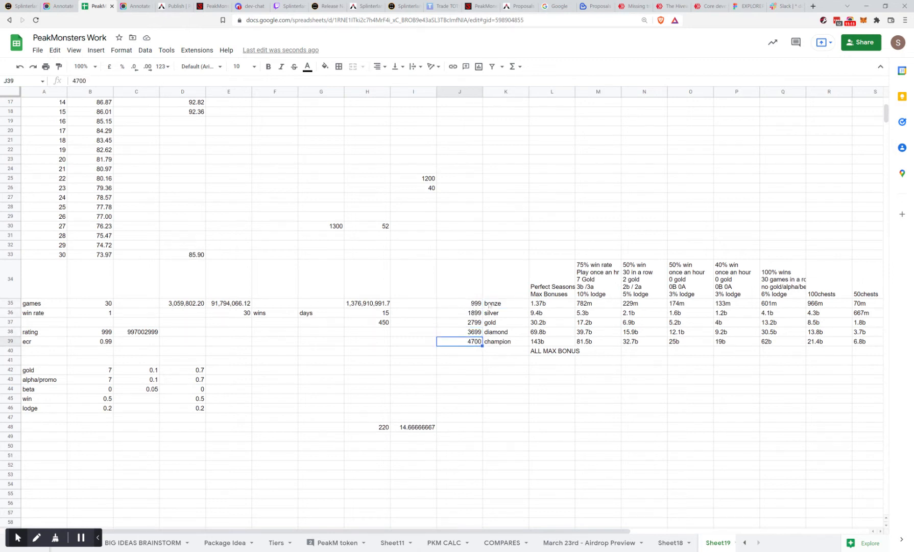
left_click(489, 306)
left_click(472, 315)
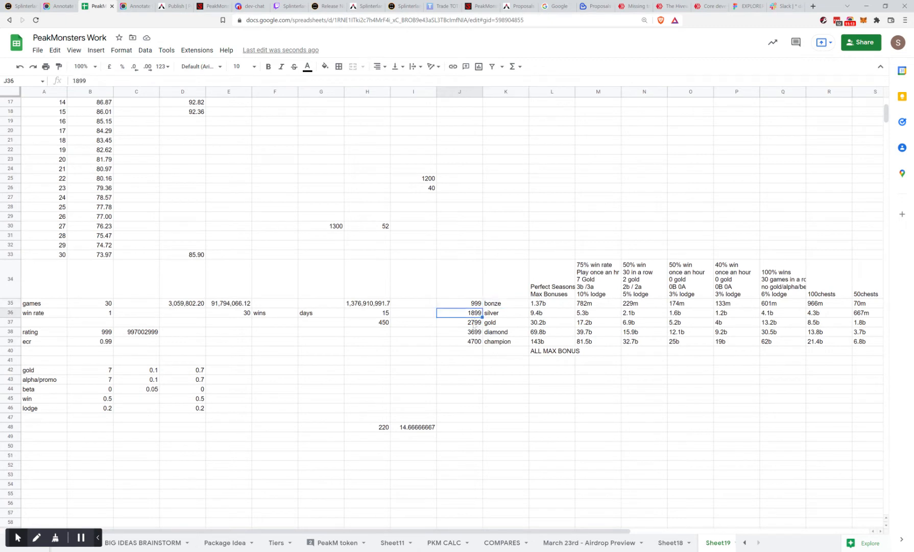
left_click(474, 324)
left_click(492, 306)
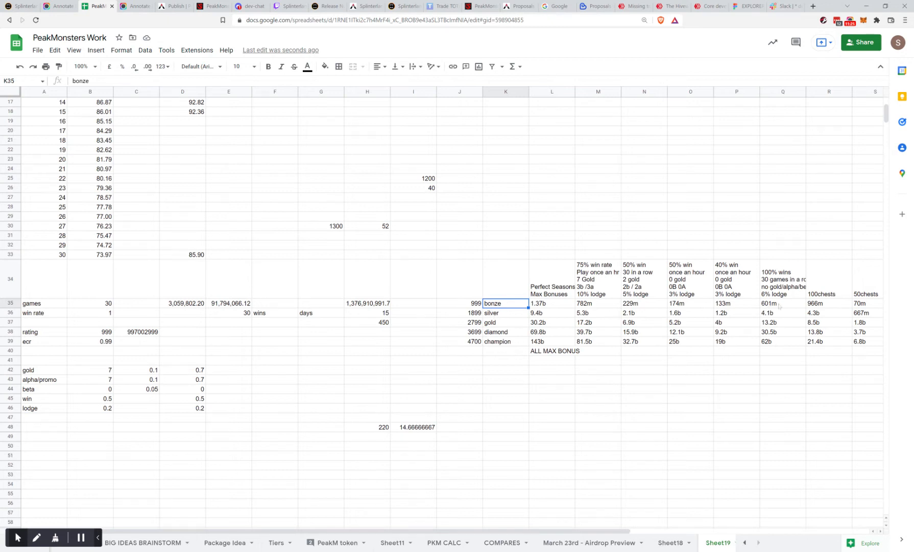
left_click(494, 287)
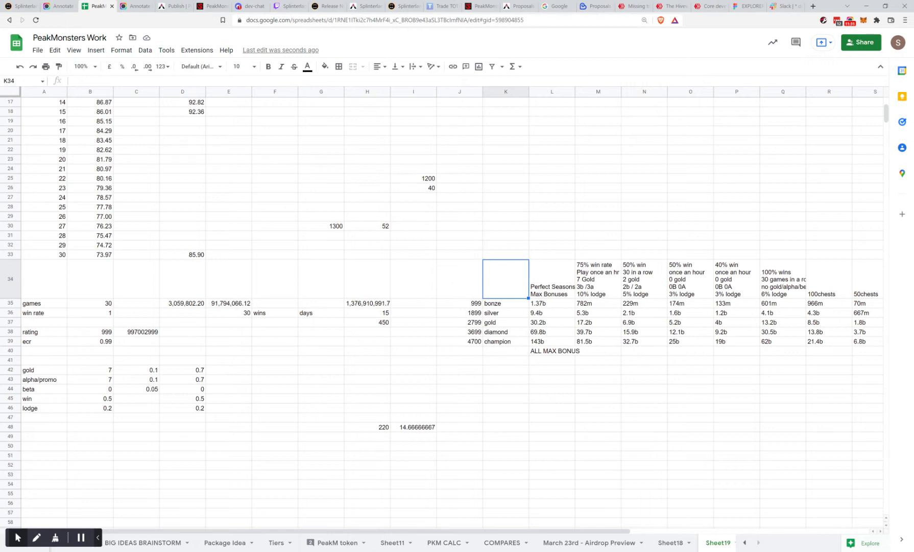
left_click_drag(488, 303, 504, 343)
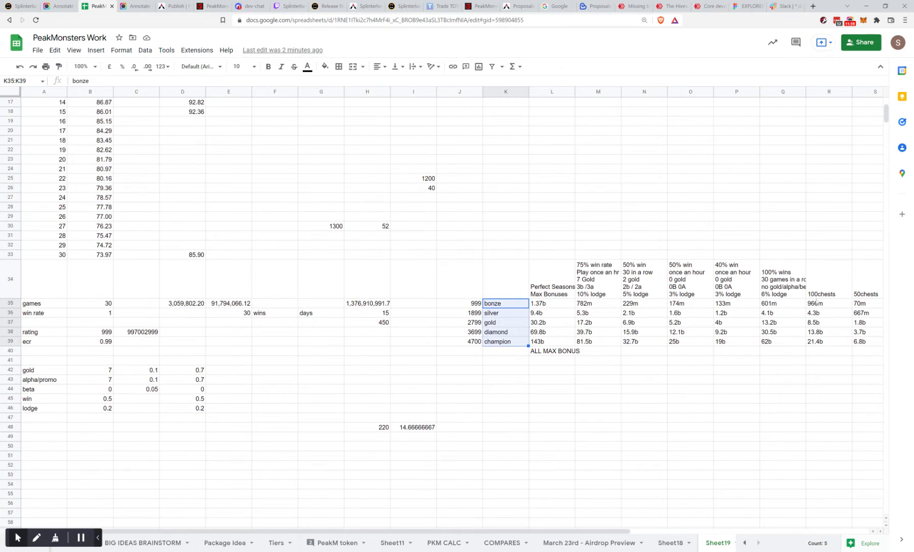
Step: Examine the 100chests column and the 100% wins, 30 games, 6% lodge scenario in Q34:Q39
left_click(818, 296)
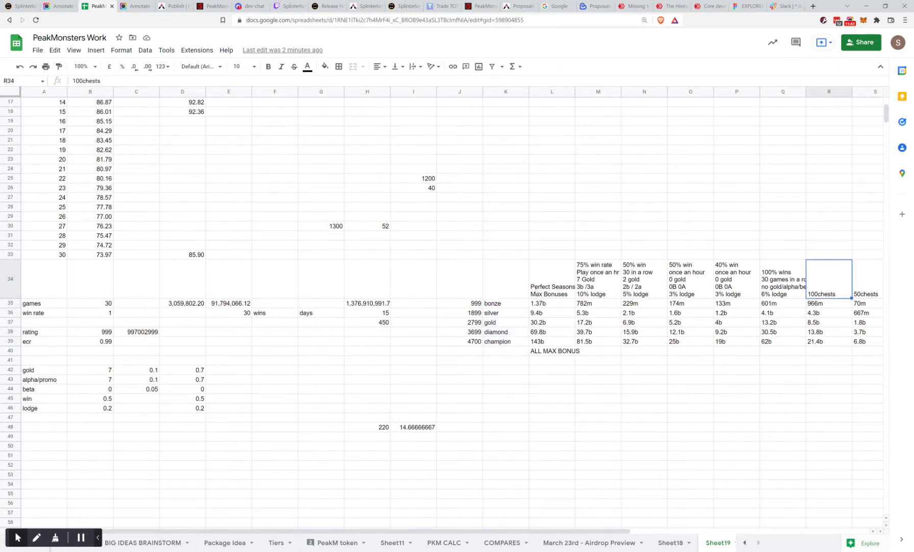
key("ctrl+Left")
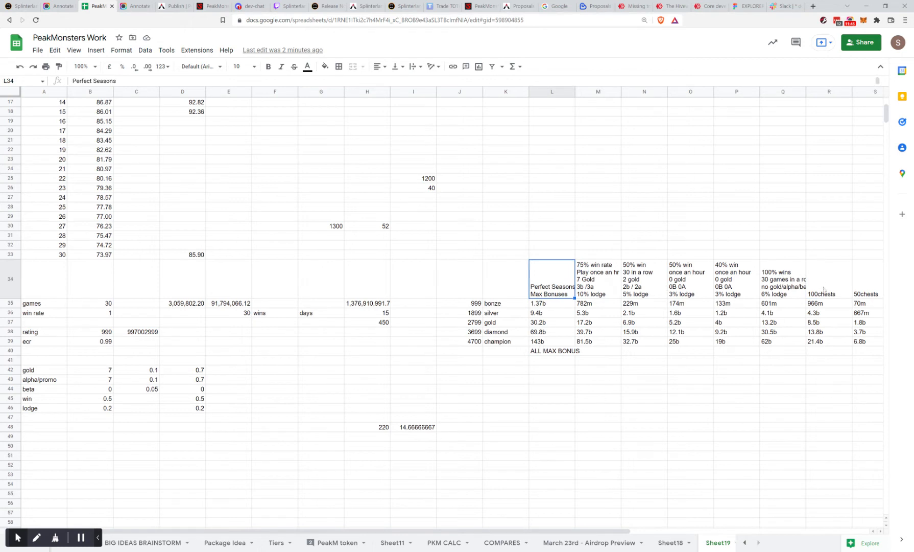
left_click_drag(822, 281, 825, 323)
left_click(780, 295)
left_click_drag(780, 295, 777, 342)
left_click(777, 342)
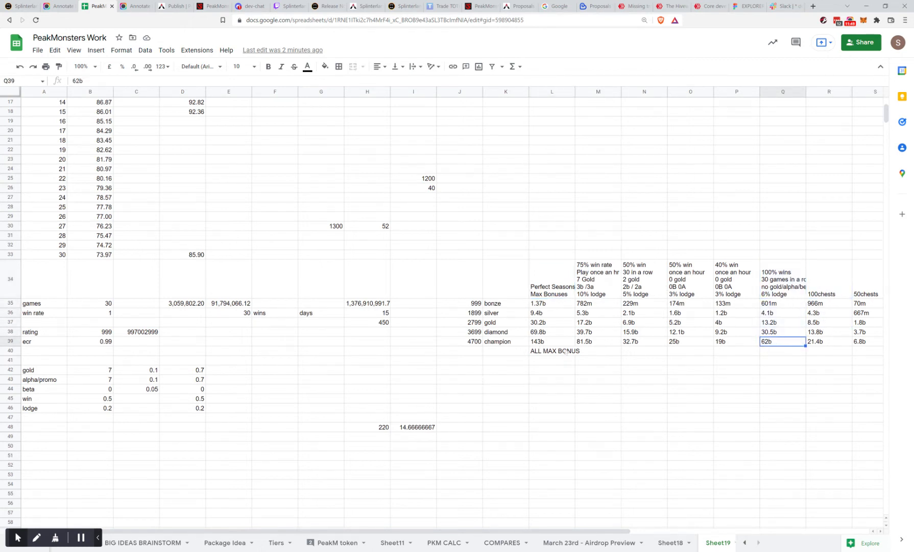
Step: Compare the champion estimates in L39 and Q39 and the scenario descriptions in L34 and Q34
left_click(540, 343)
left_click(768, 343)
left_click(548, 288)
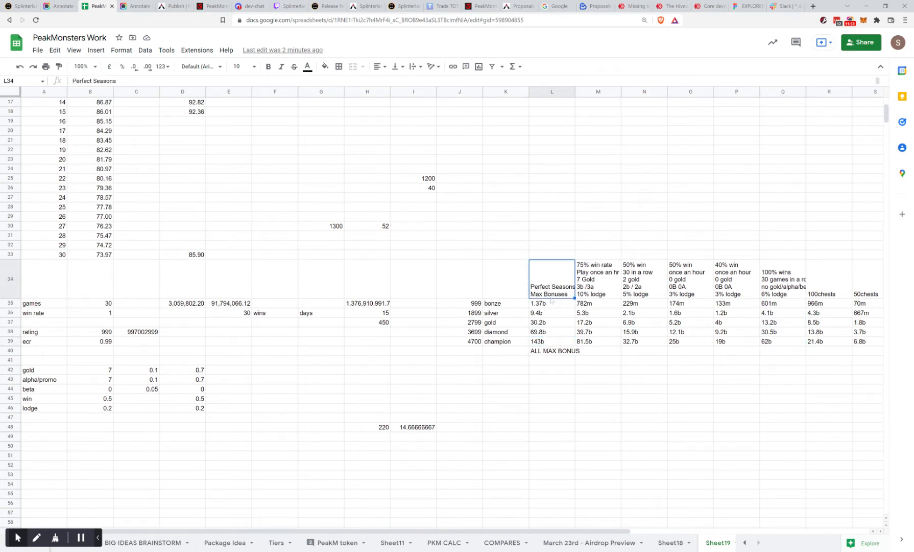
left_click(782, 283)
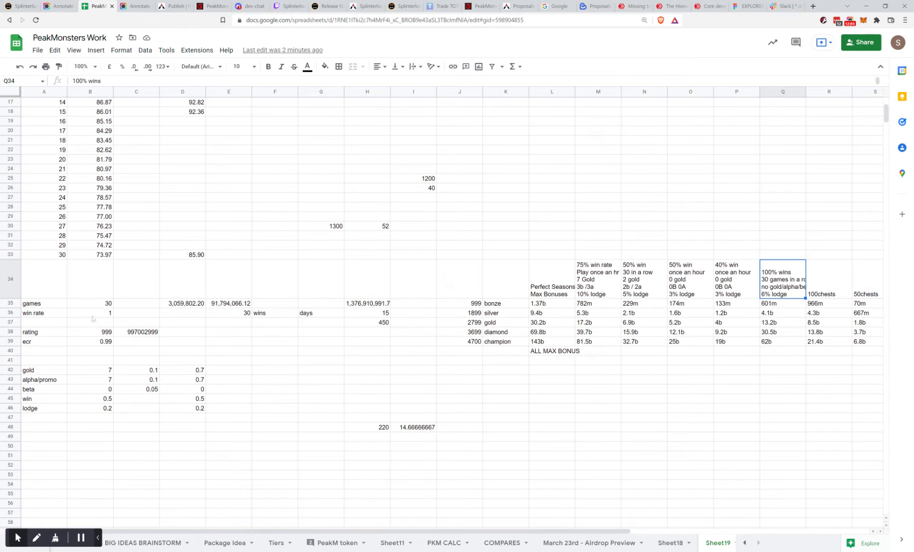
Step: Set the win rate in B36 to 0.87 and check the season days in H36
left_click(94, 314)
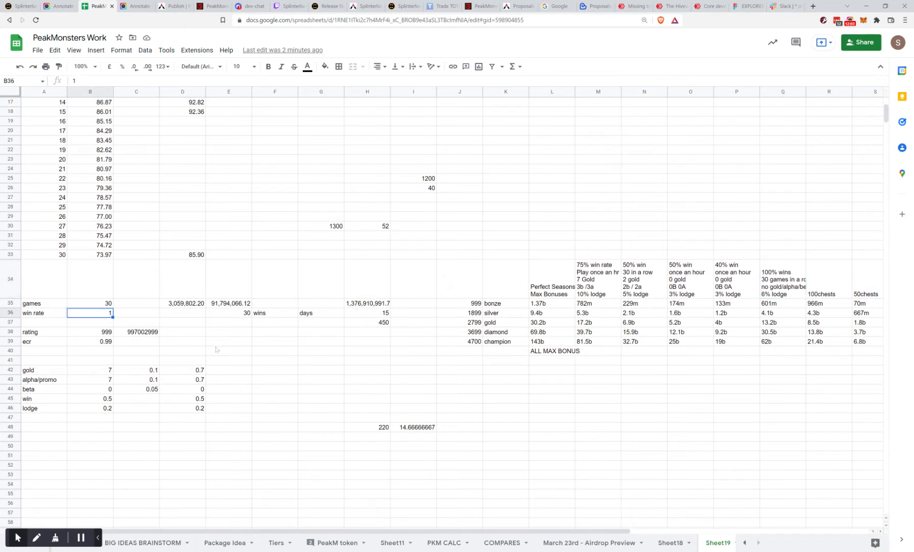
type(".87")
left_click(180, 323)
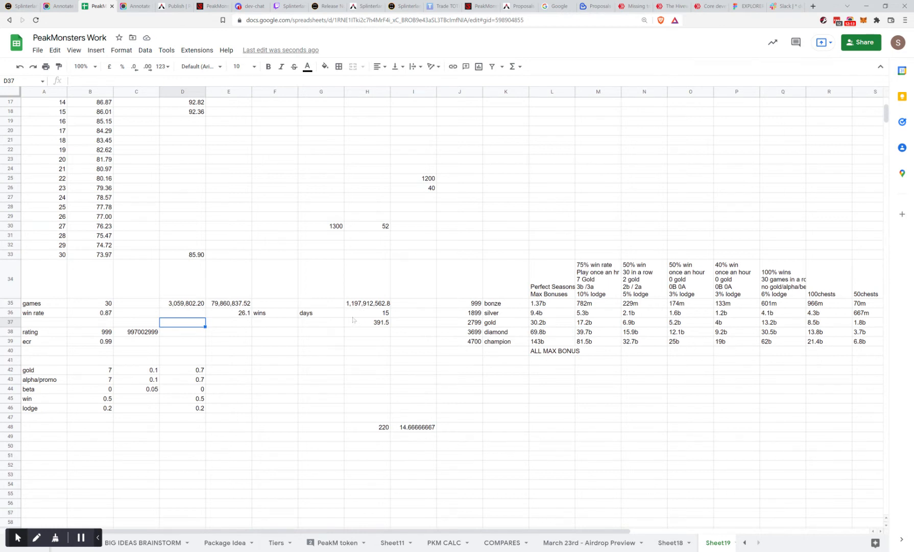
left_click(352, 314)
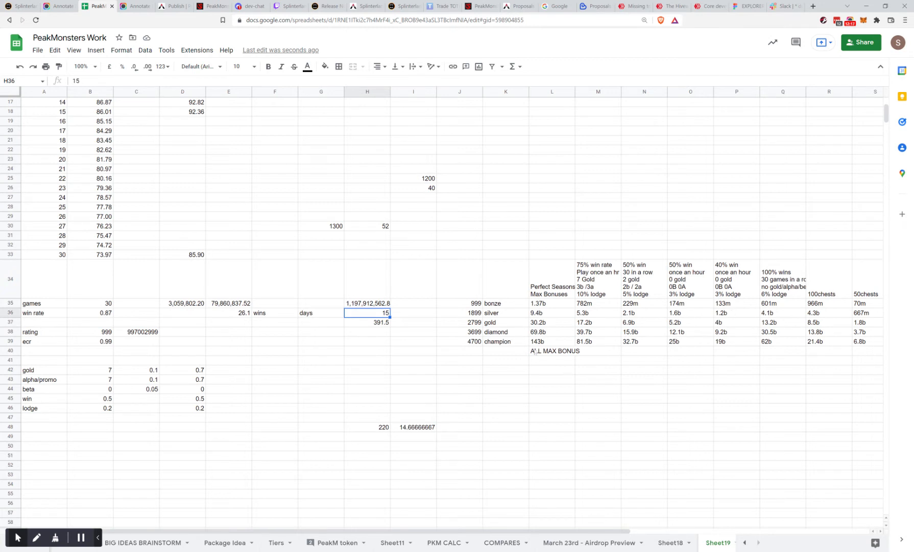
Step: Review the 100chests requirements in column R for silver, diamond and champion
left_click(820, 297)
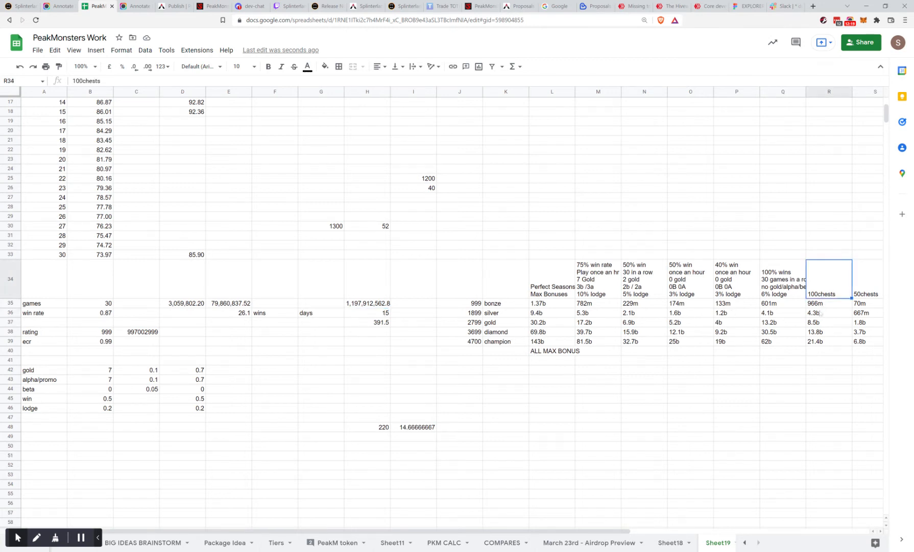
left_click(820, 314)
left_click(818, 333)
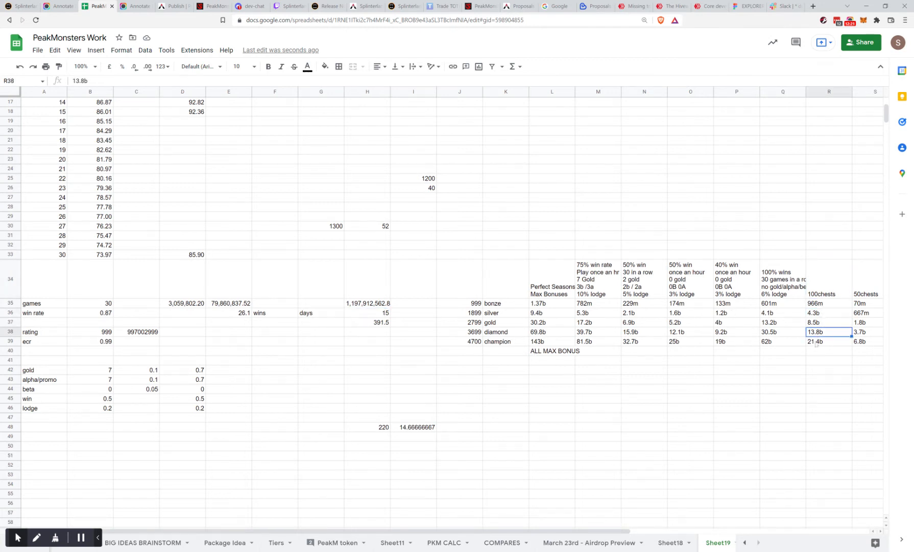
left_click(815, 343)
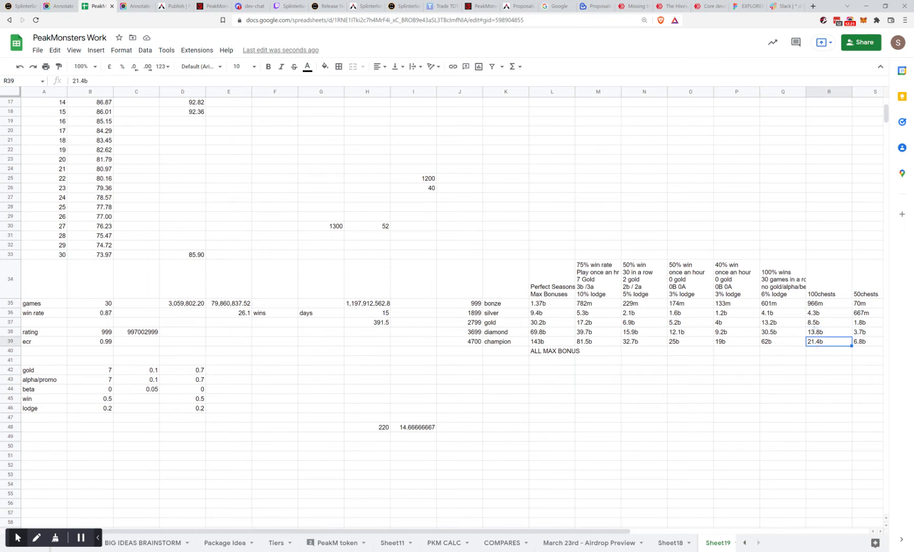
Step: Compare silver's Perfect Seasons and 100% wins estimates in L36 and Q36 with its 100chests requirement in R36
left_click(495, 303)
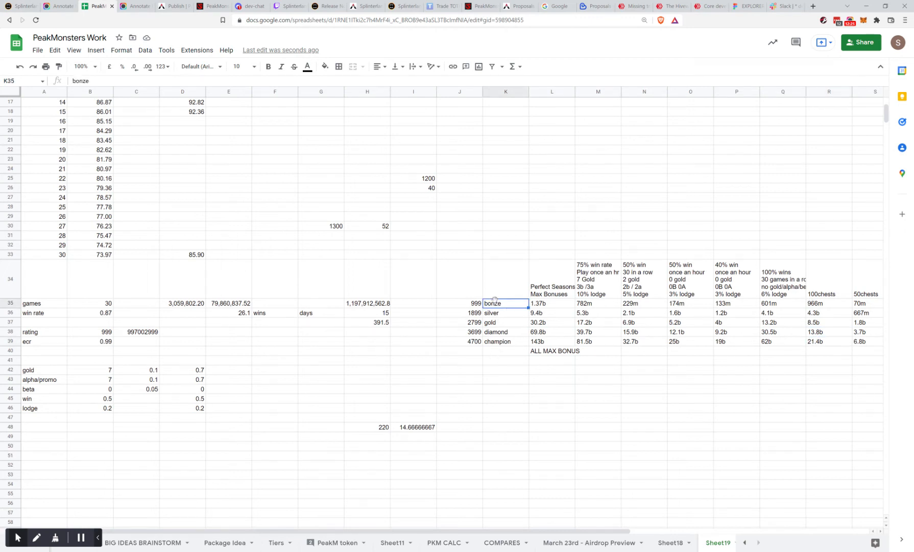
left_click(512, 314)
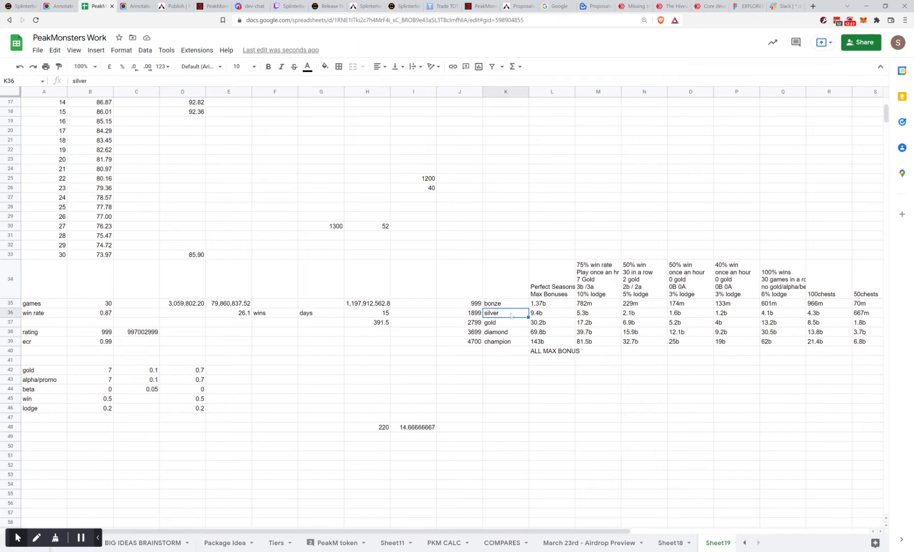
left_click(552, 316)
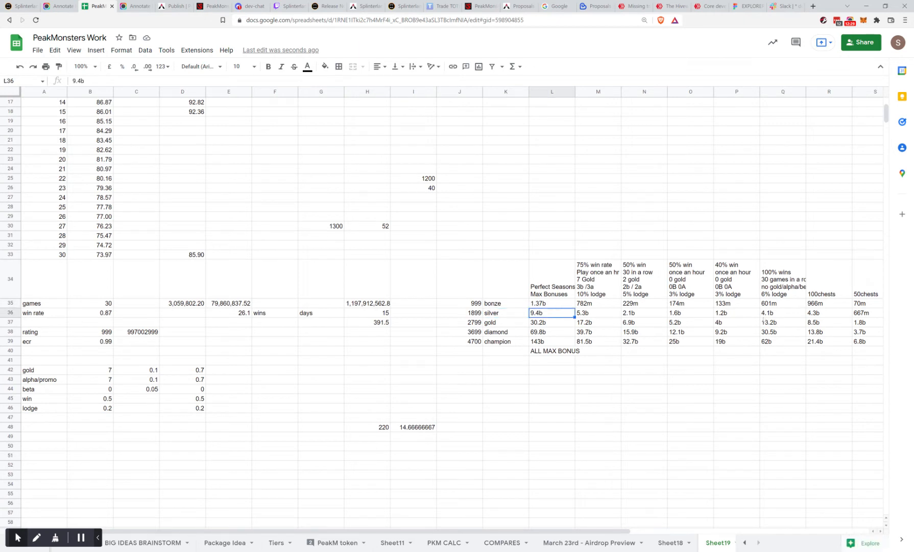
left_click(770, 315)
left_click(830, 315)
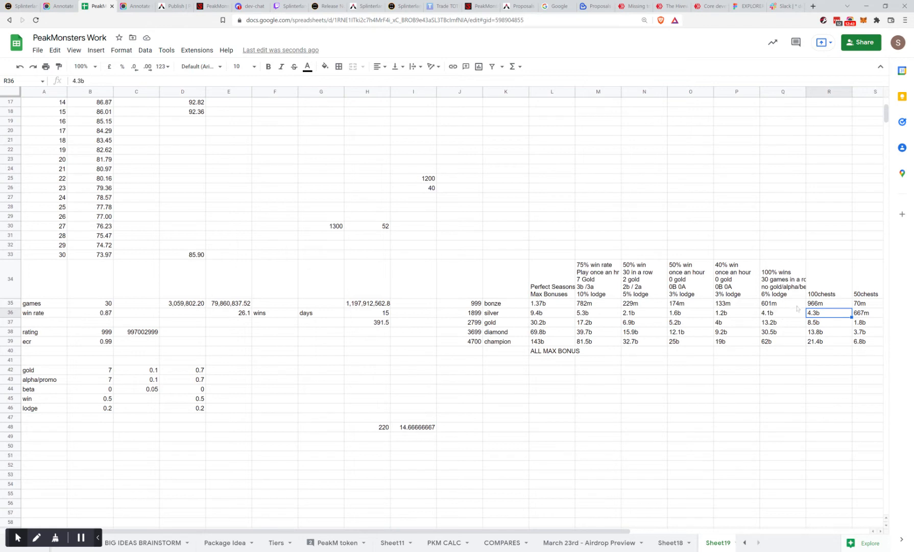
left_click(774, 316)
left_click(832, 315)
Step: Compare silver's estimate for the 50% win, 2 gold scenario in N36 with its 100chests and 50chests requirements in R36:S36
left_click(635, 280)
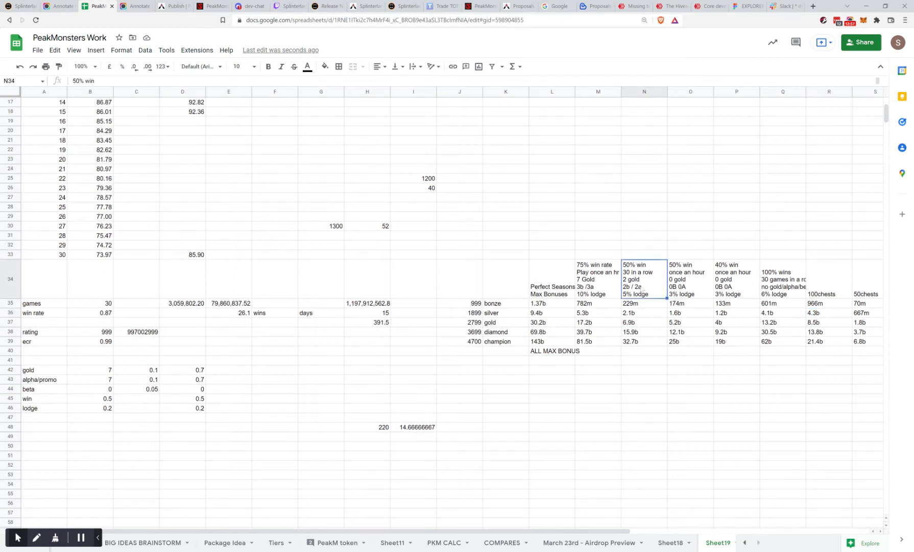
left_click(634, 315)
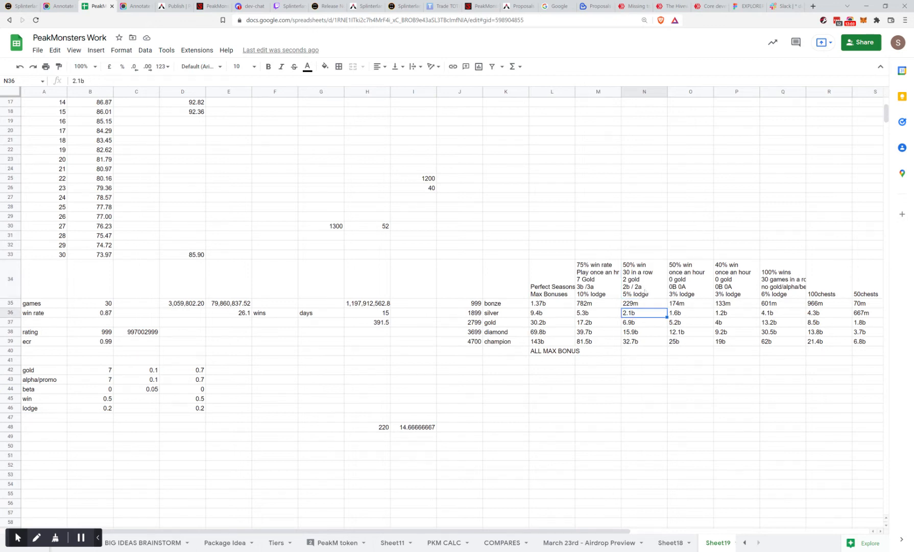
left_click(819, 315)
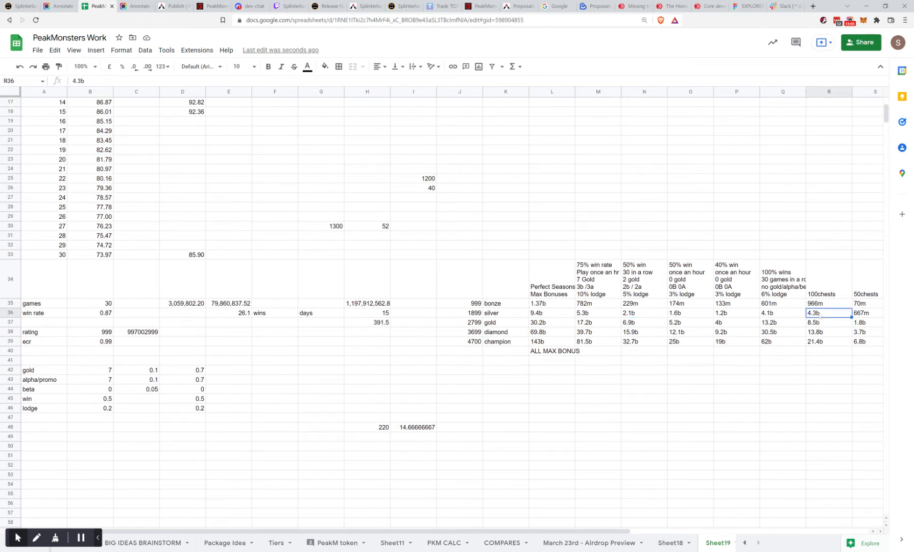
left_click(642, 313)
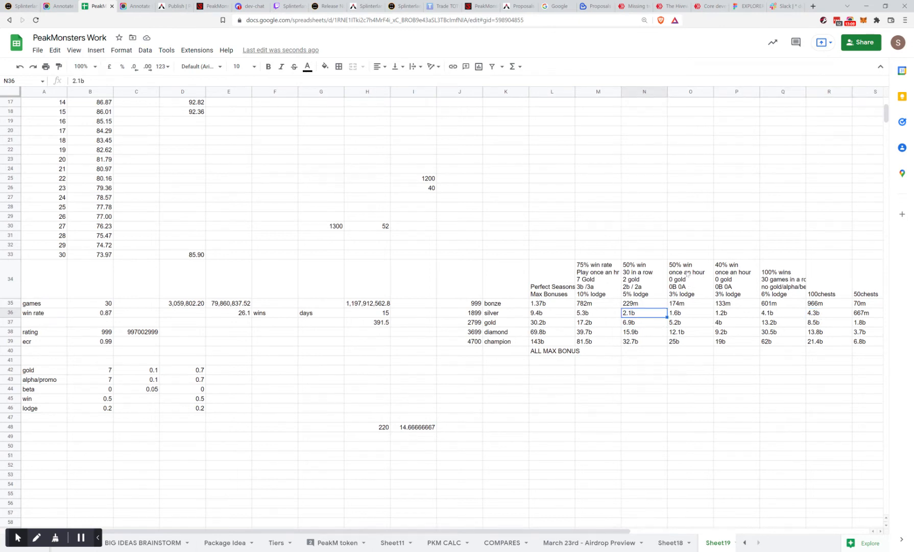
left_click(865, 314)
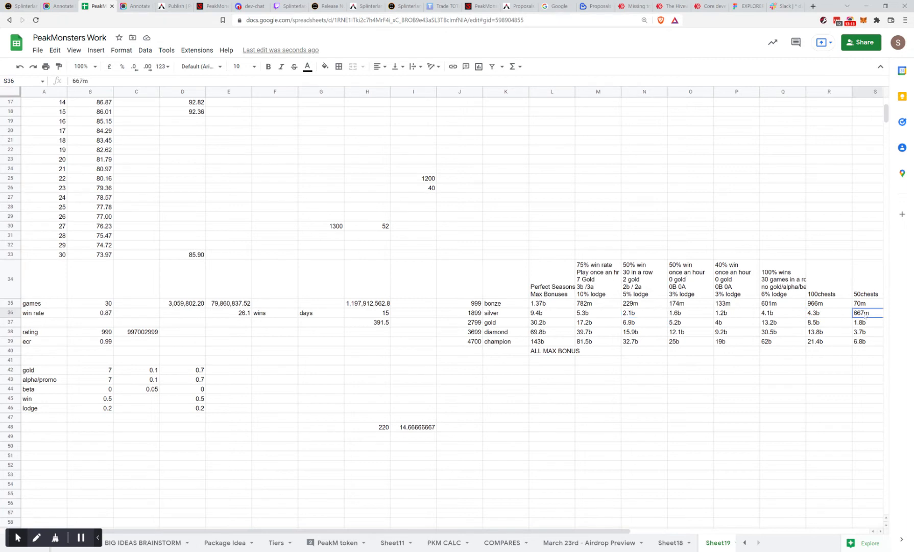
left_click(820, 314)
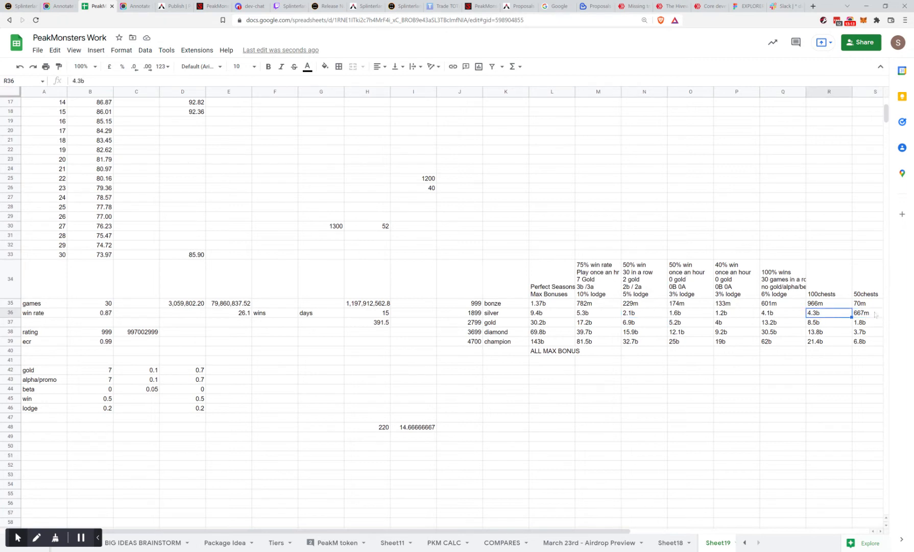
left_click(872, 313)
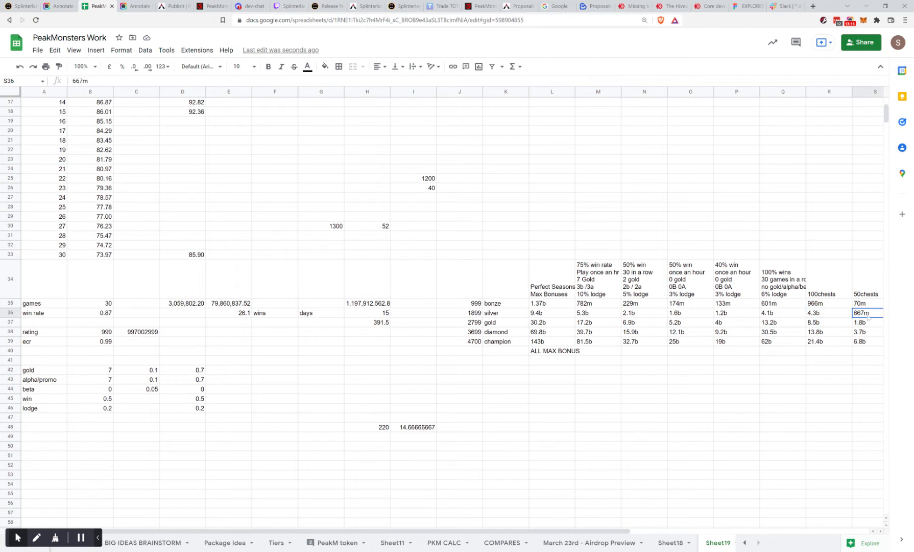
Step: Compare silver's 75% and 40% win rate estimates in M36 and P36 with its 50chests requirement in S36
left_click(587, 314)
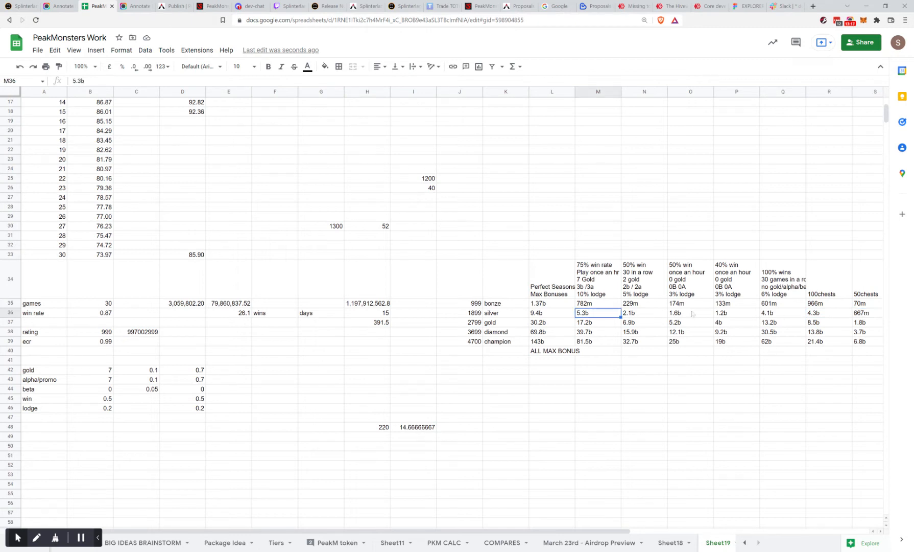
left_click(733, 316)
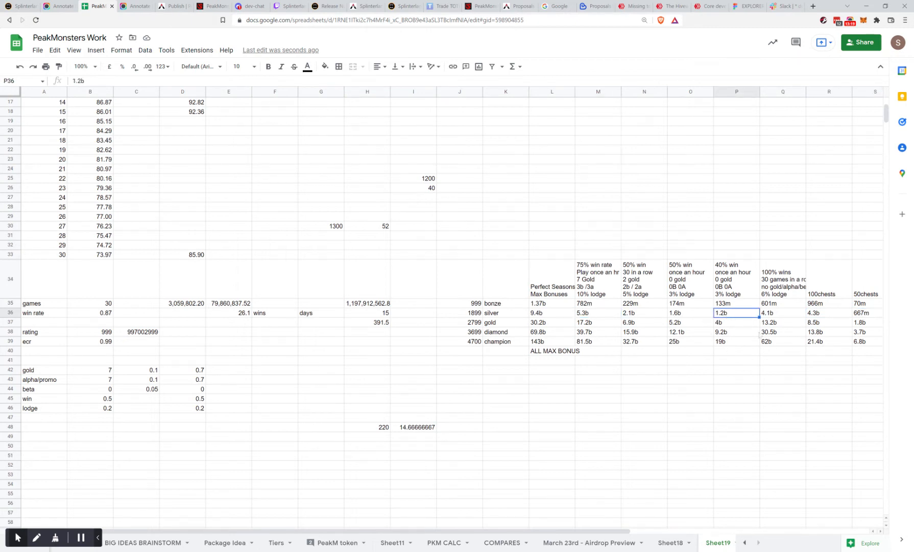
left_click(861, 314)
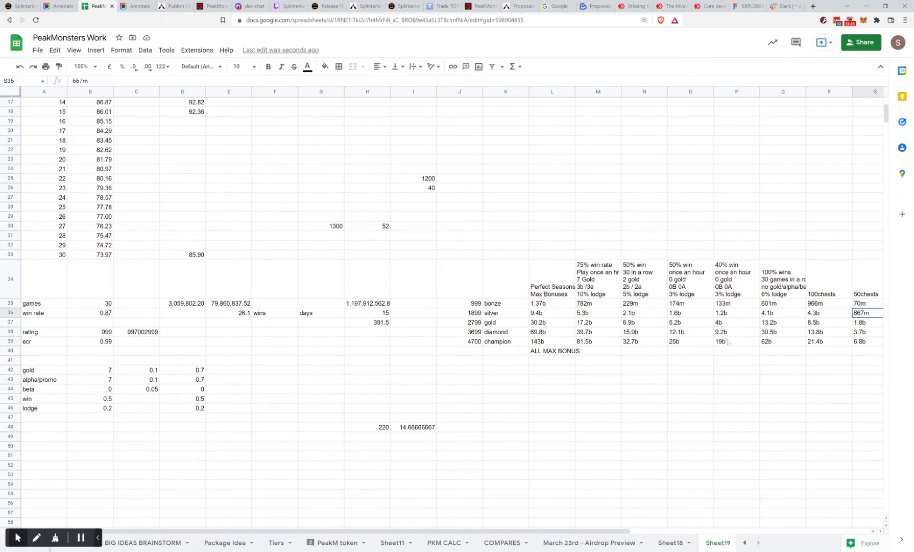
Step: Examine the 40% win, once an hour scenario in P34 and its silver and gold estimates in P36:P37
left_click(719, 273)
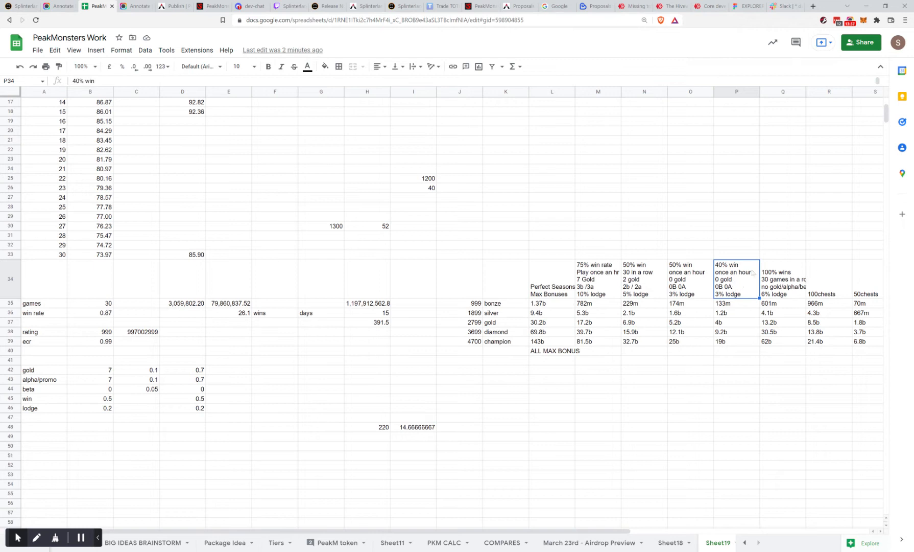
left_click(732, 322)
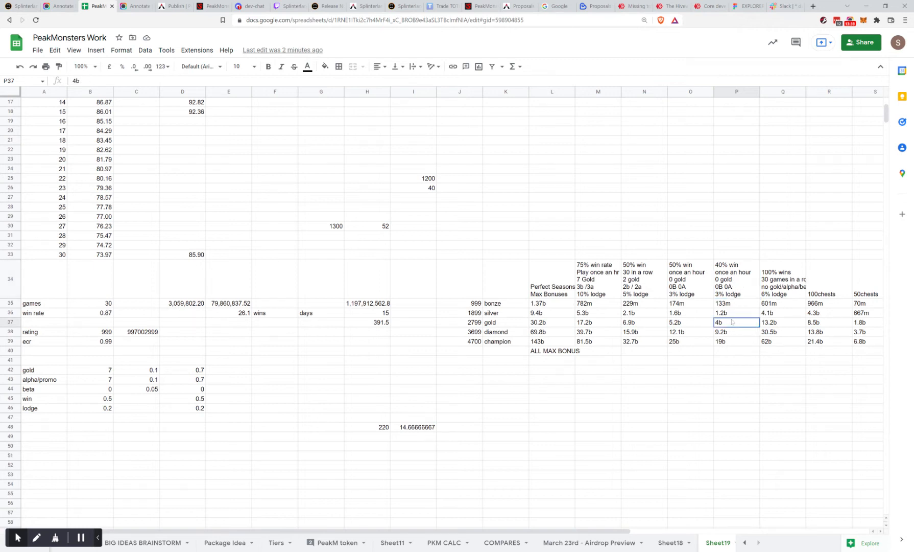
left_click(731, 314)
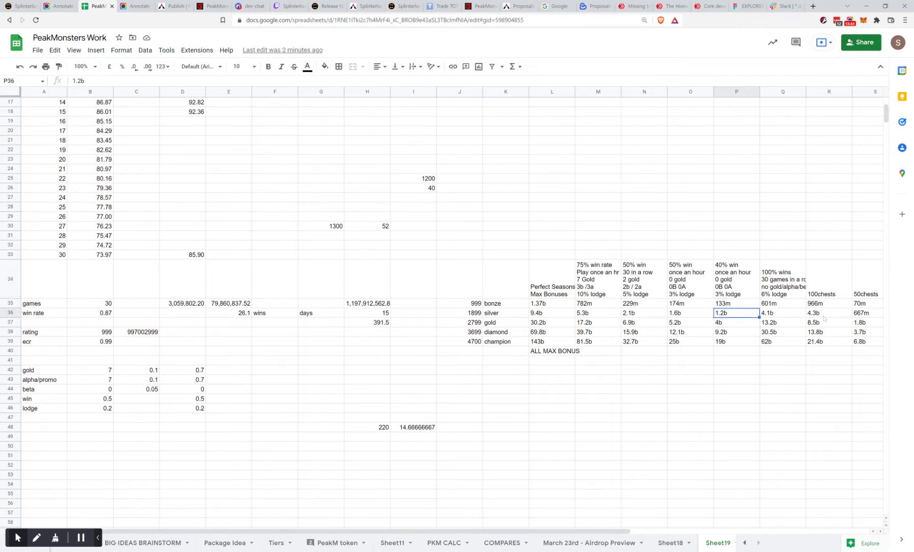
Step: Compare silver's 50% and 40% win, once an hour estimates in O36:P36 with its 50chests requirement in S36
left_click(867, 315)
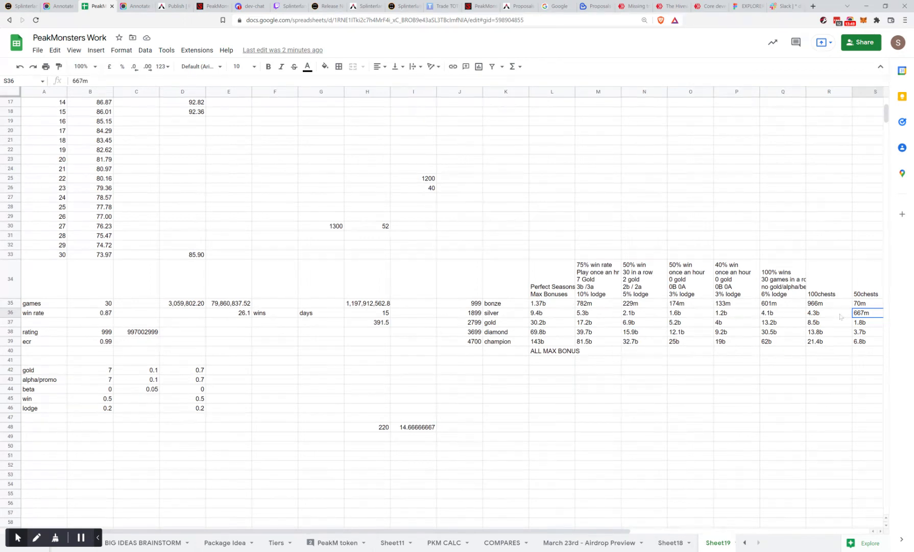
left_click(687, 316)
left_click(731, 316)
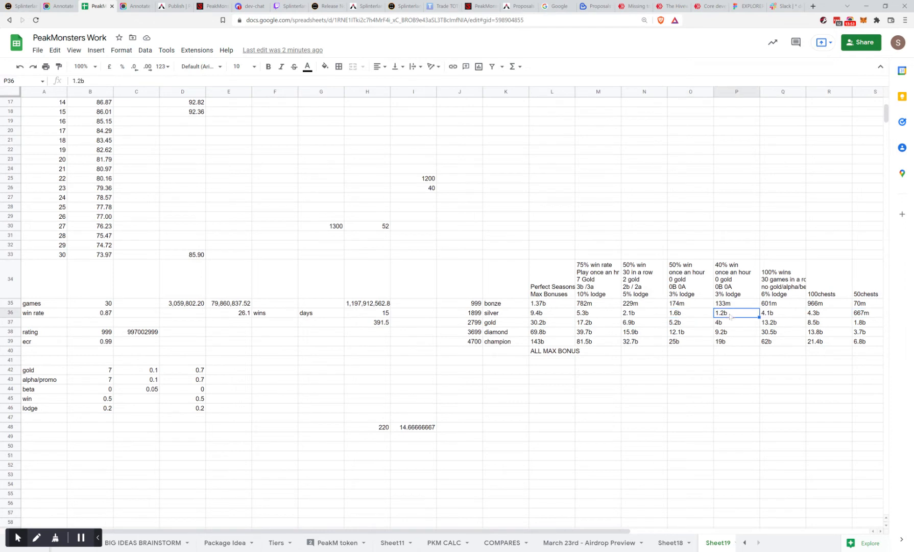
Step: Examine the 40% win scenario in P34 with its estimates in P35:P37, and compare silver's with the 100% wins estimate in Q36
left_click(732, 273)
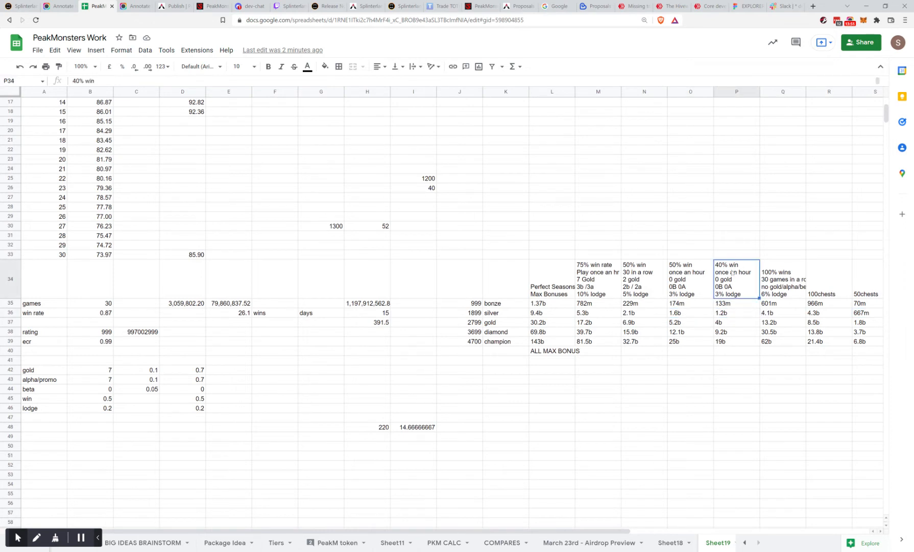
left_click(730, 304)
left_click(730, 325)
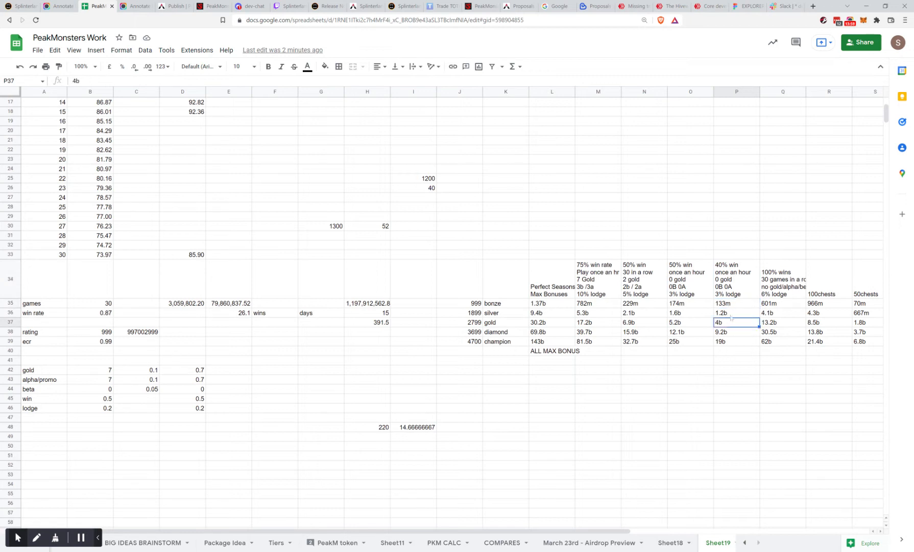
left_click(732, 317)
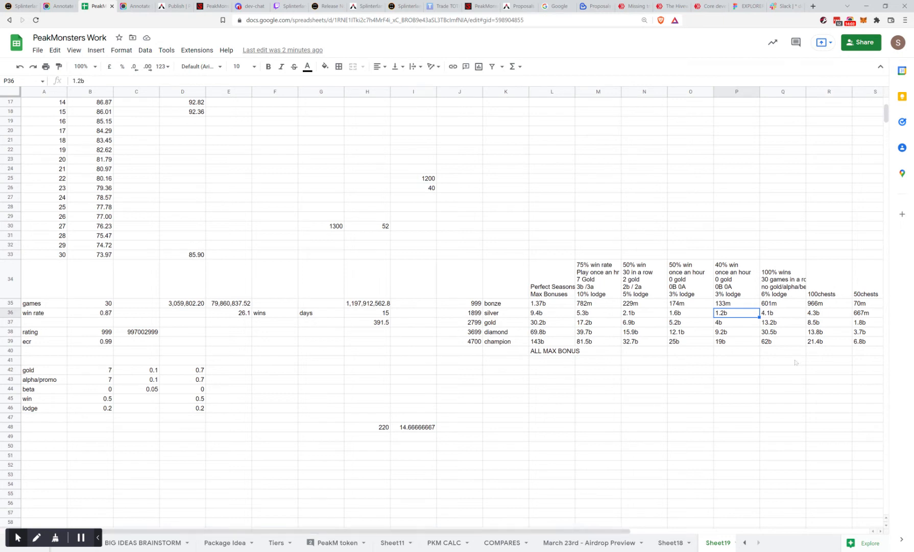
left_click(775, 314)
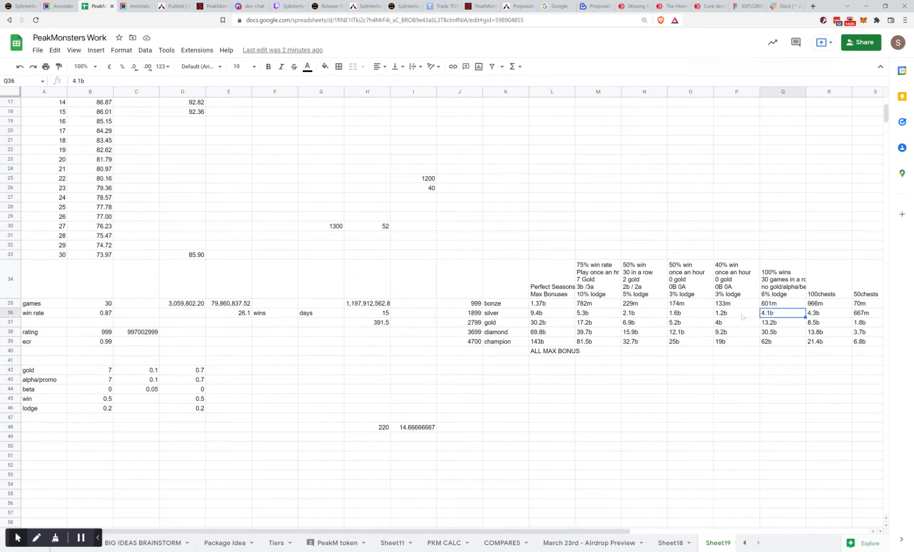
left_click(742, 316)
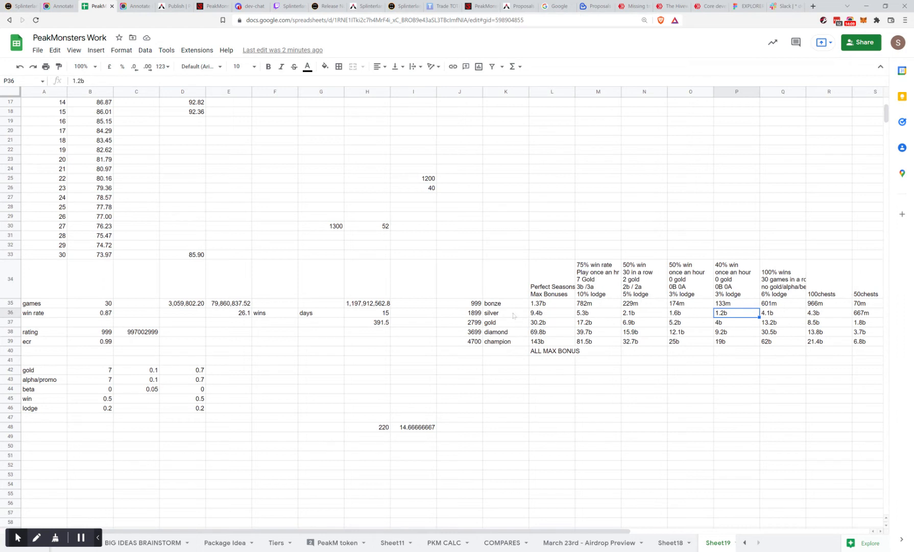
Step: Review the rating used for each league from bronze to champion in J35:J39
left_click(477, 315)
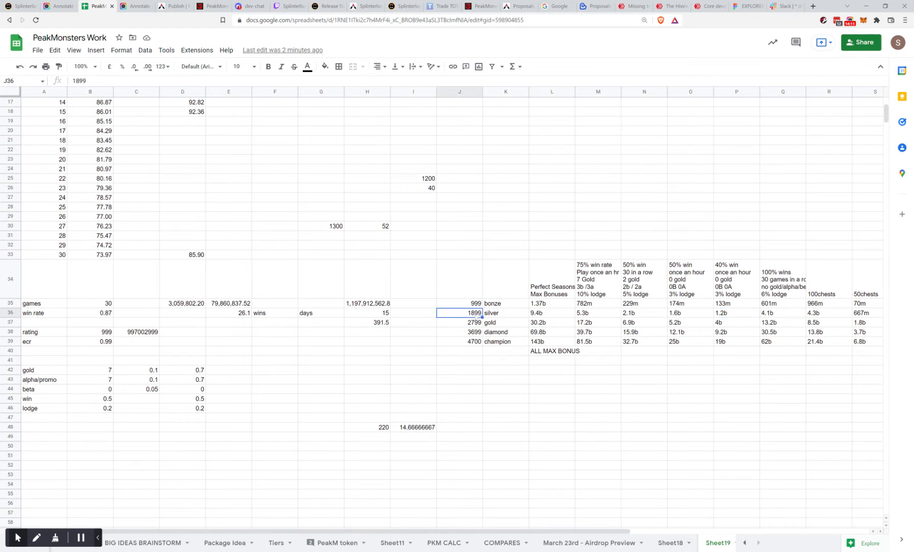
left_click(469, 333)
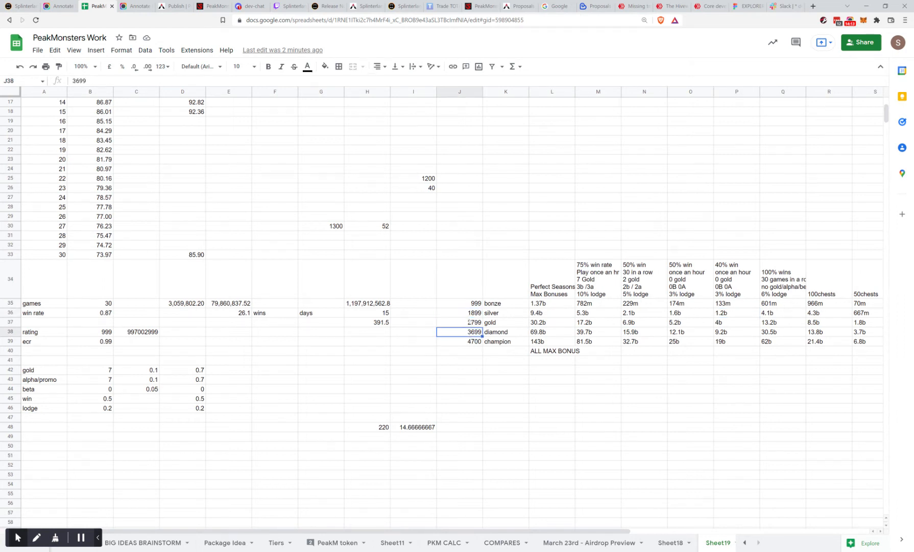
left_click(470, 315)
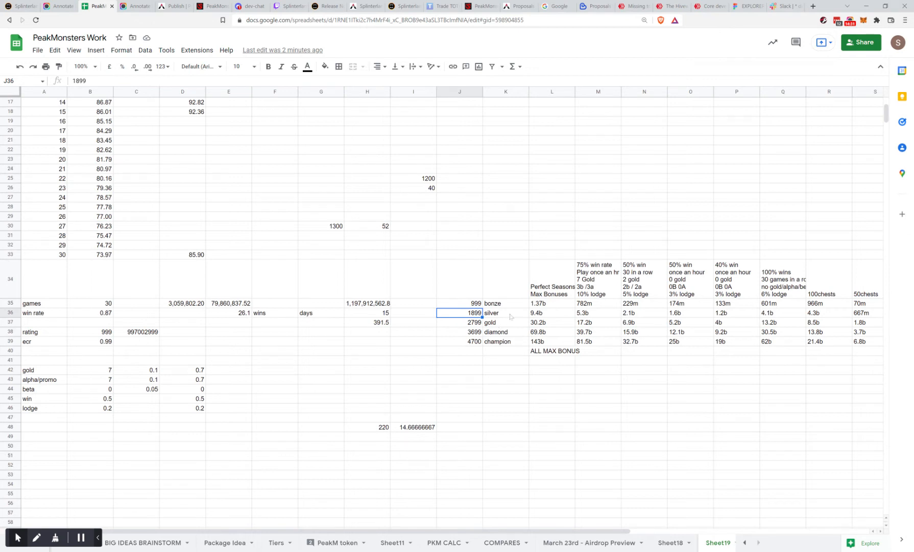
left_click(468, 323)
left_click(470, 333)
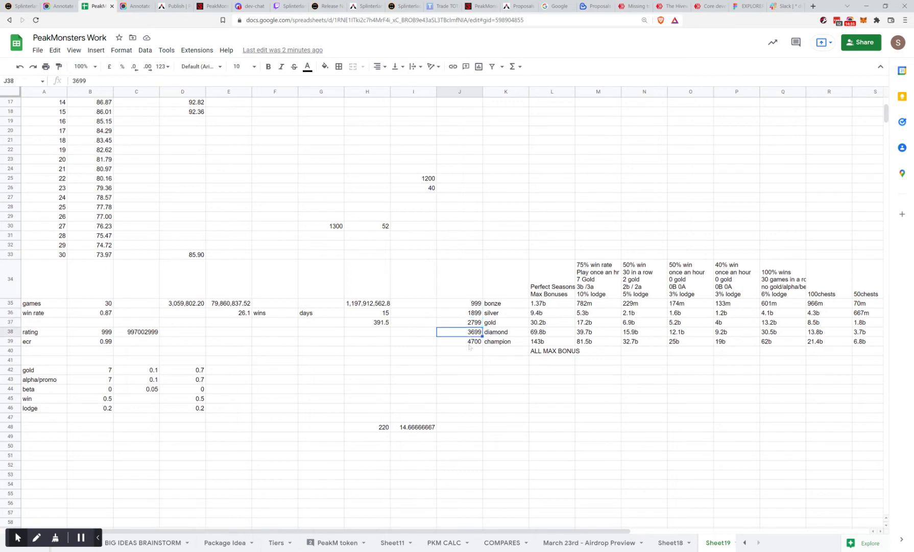
left_click(468, 345)
left_click(469, 304)
left_click(469, 314)
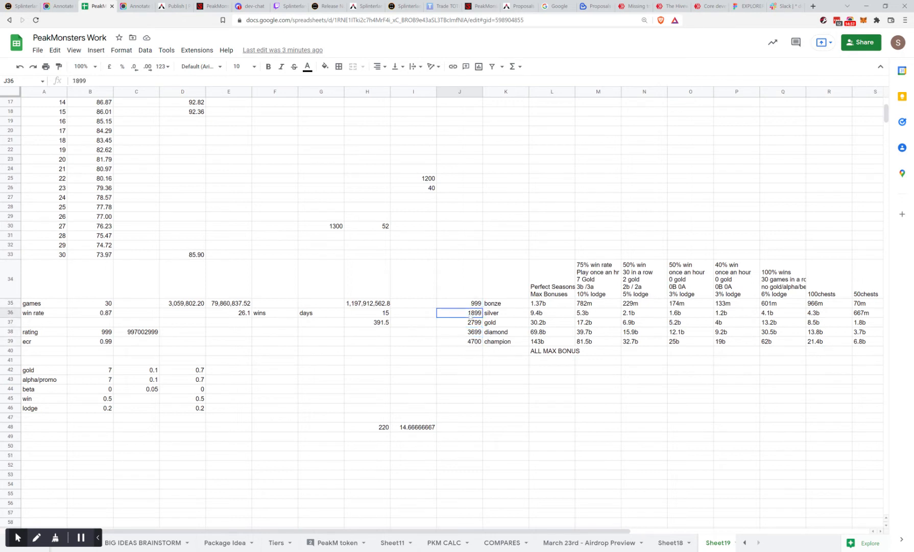
left_click(468, 324)
left_click(468, 335)
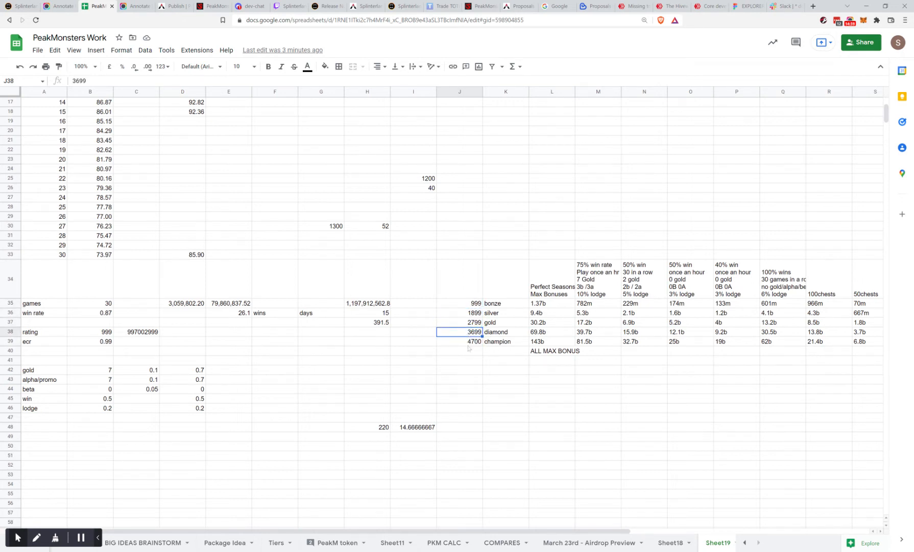
left_click(469, 346)
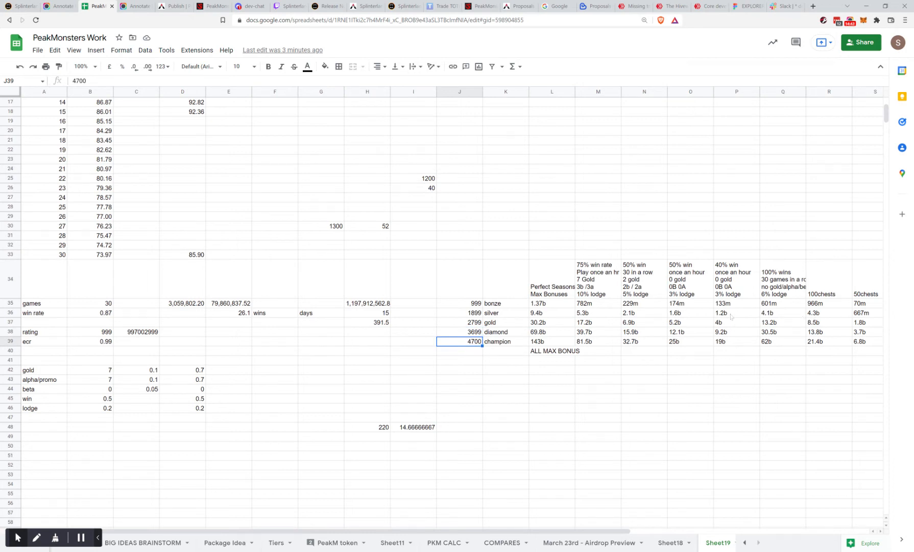
Step: Compare the 50chests requirements in S35:S36 with silver's 40% win estimate in P36 and bronze's estimates in M35, O35 and Q35
left_click(732, 312)
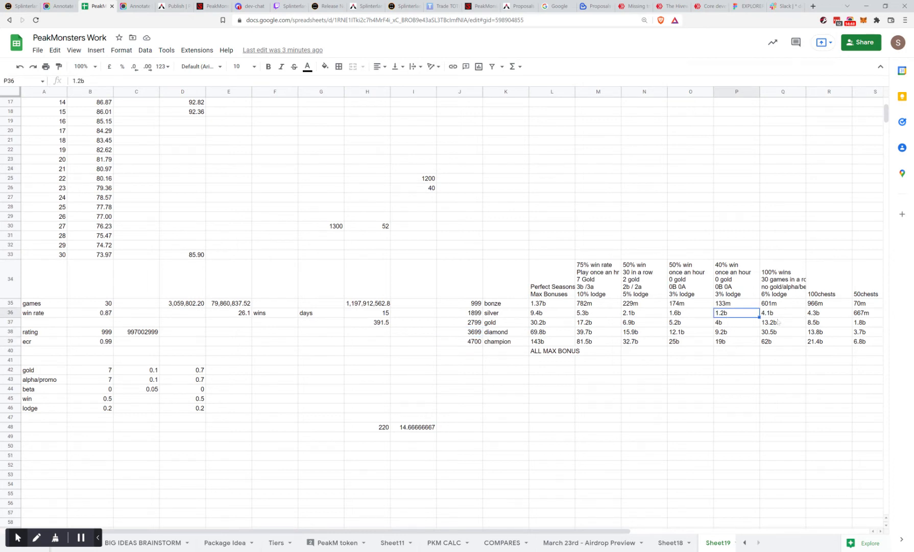
left_click(867, 313)
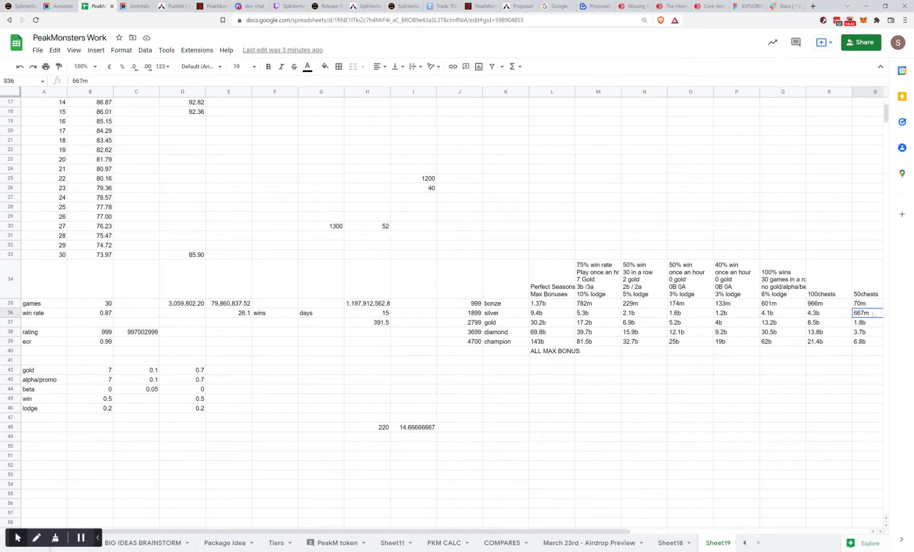
left_click(867, 304)
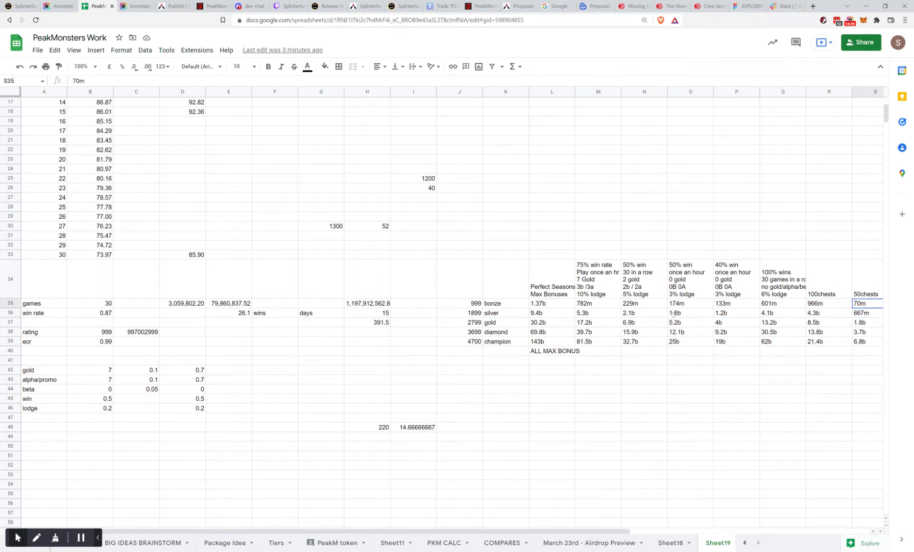
left_click(770, 305)
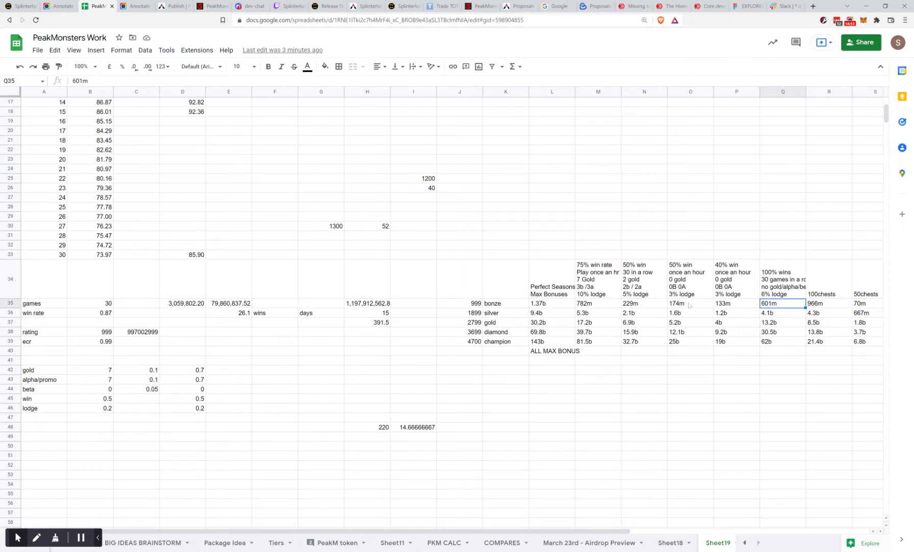
left_click(683, 306)
left_click(587, 304)
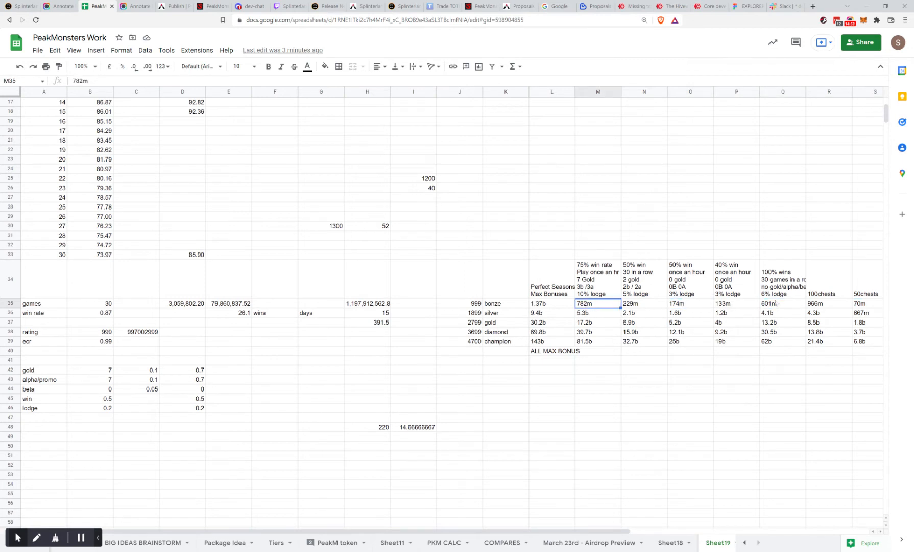
left_click(868, 305)
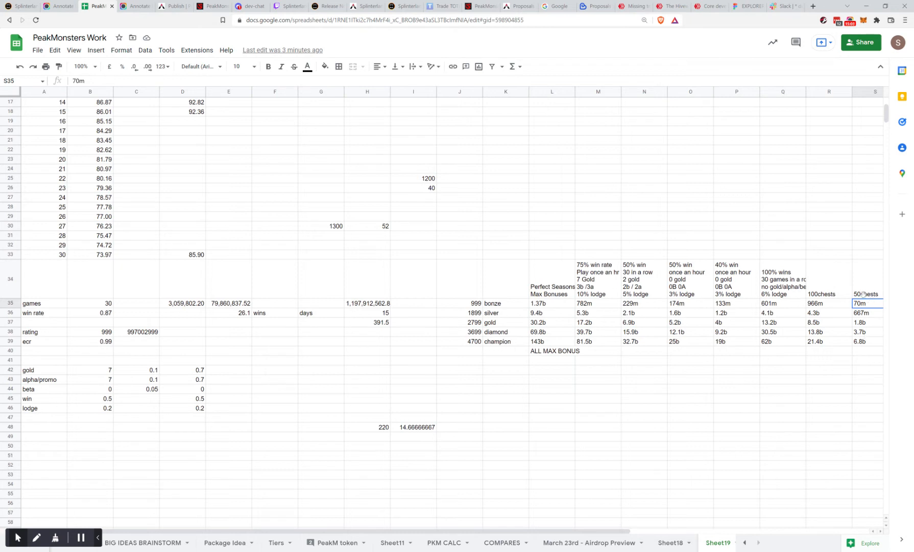
Step: Review the 100chests requirements in R35, R37 and R38, and compare gold's with its 75% win rate and Perfect Seasons estimates in L37:M37
left_click(824, 295)
left_click(823, 304)
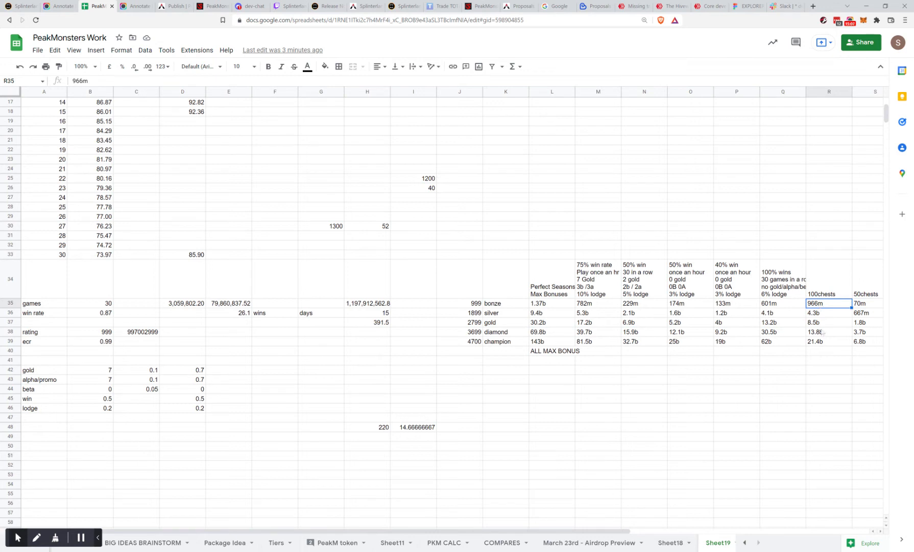
left_click(823, 332)
left_click(820, 324)
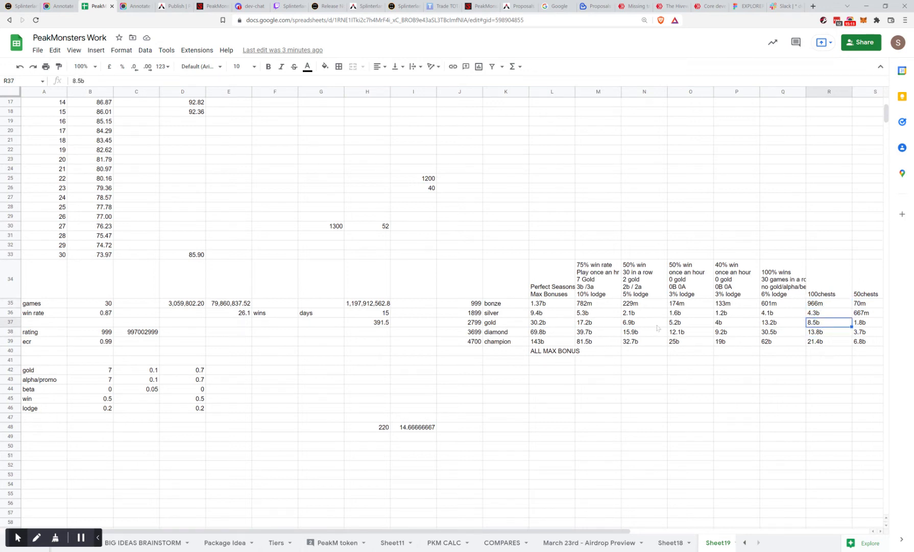
left_click(593, 327)
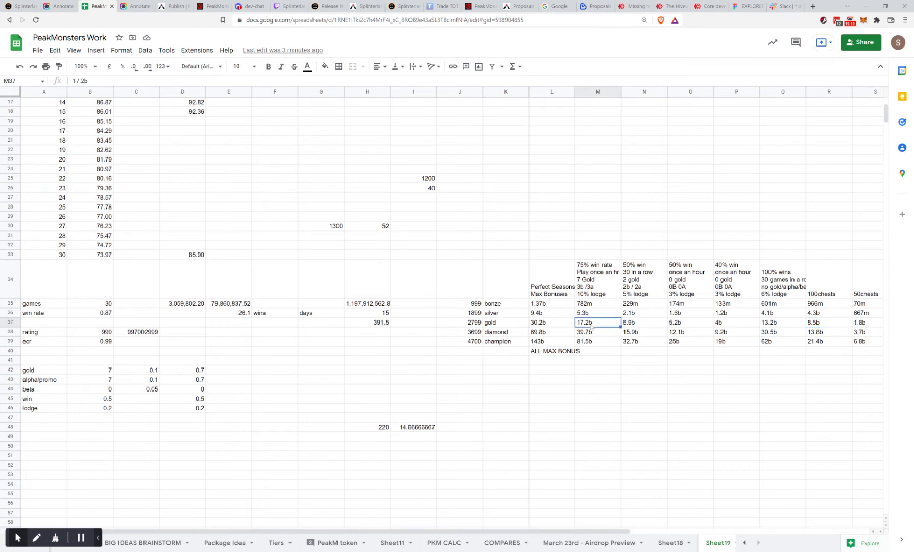
left_click(552, 323)
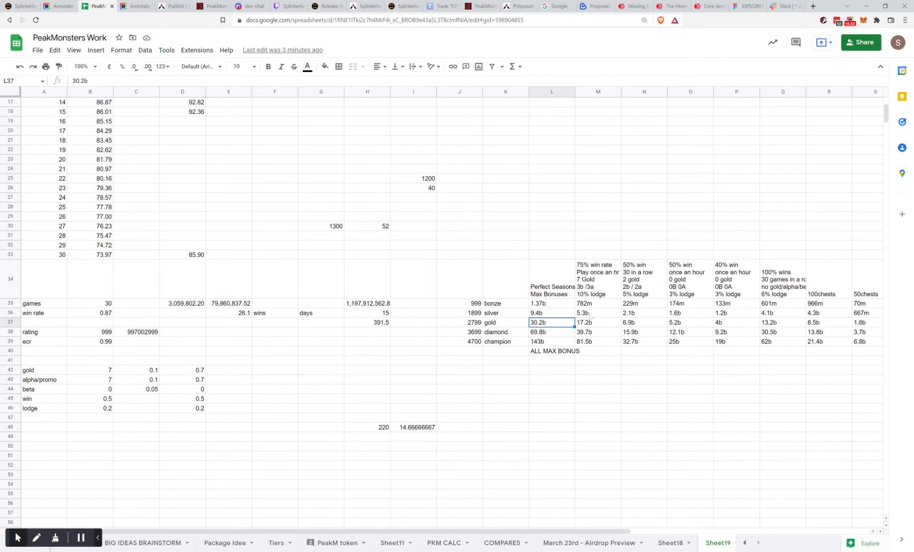
Step: Compare silver's Perfect Seasons estimate in L36 with its 100chests requirement in R36
left_click(535, 313)
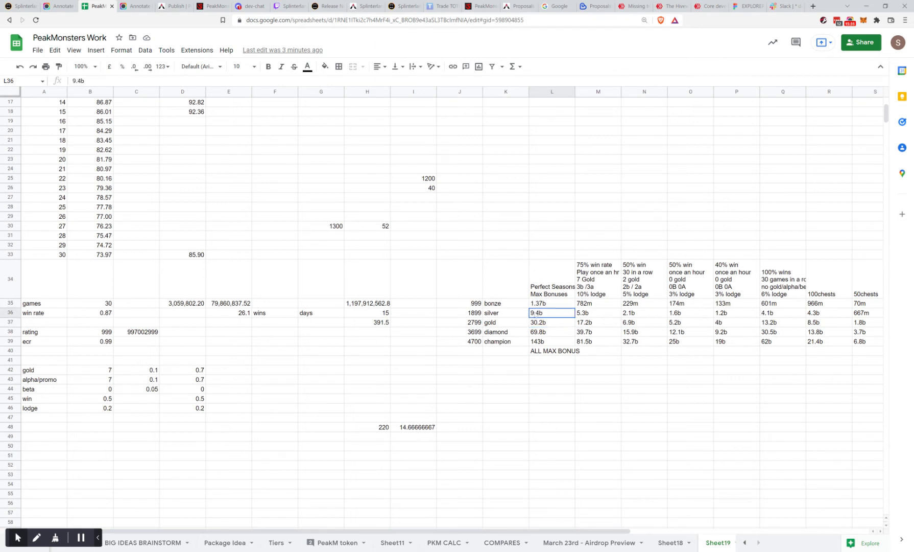
left_click(828, 314)
left_click(539, 315)
left_click(811, 313)
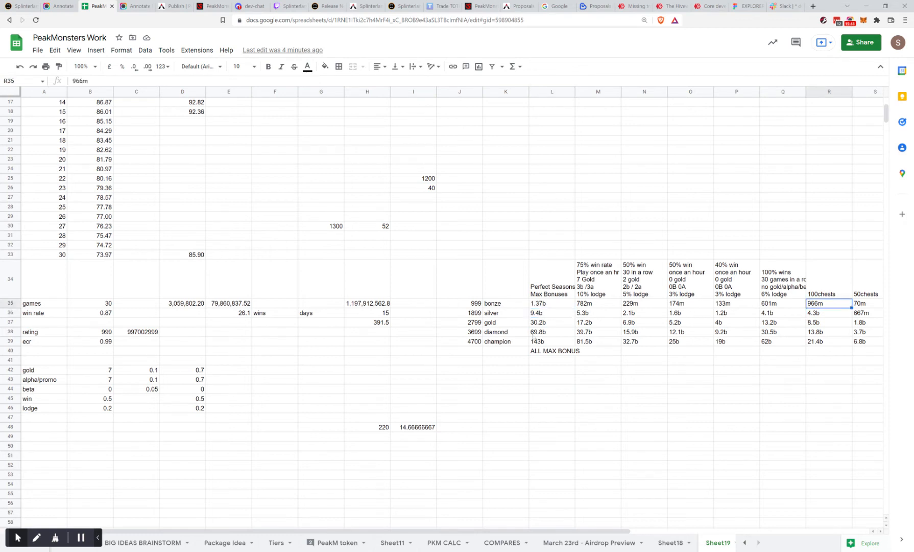
Step: Examine gold's Perfect Seasons estimate in L37 and contrast the silver, gold and diamond leagues in K36:K38
left_click(540, 325)
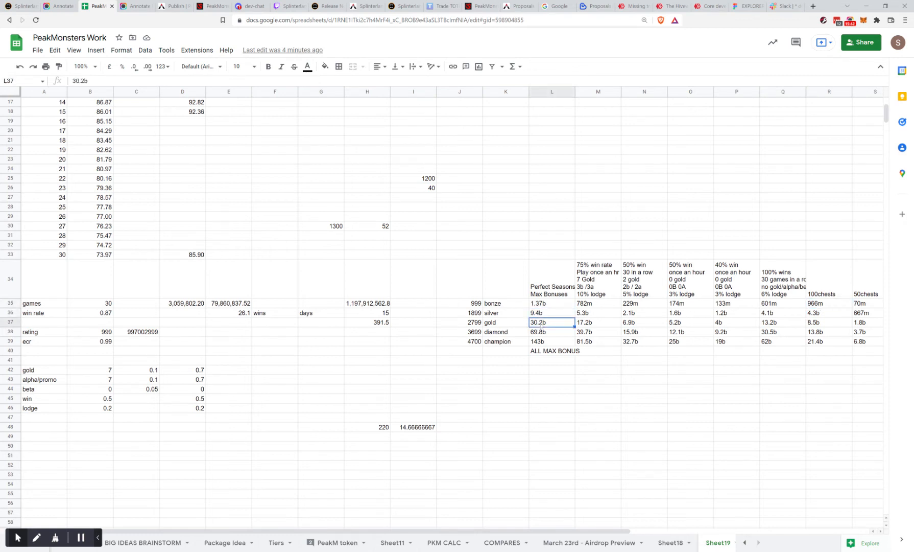
left_click(508, 324)
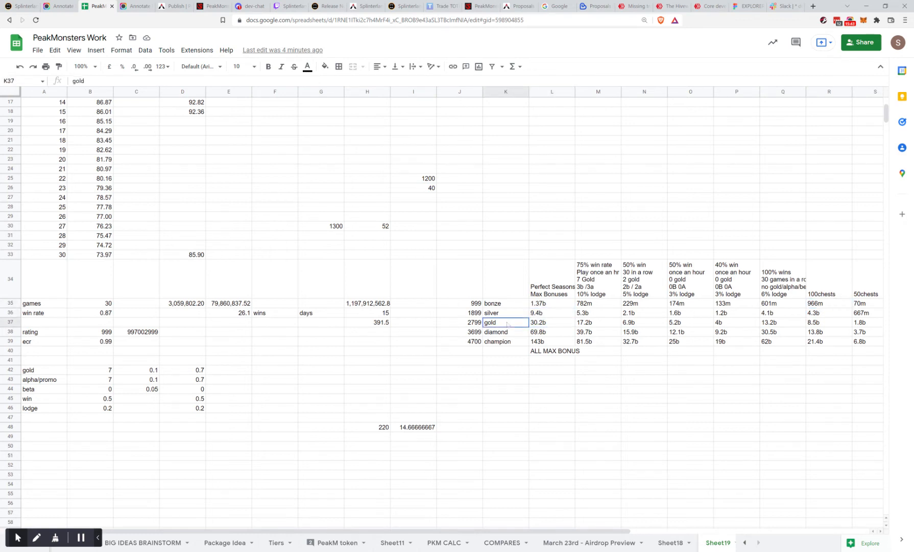
left_click(505, 314)
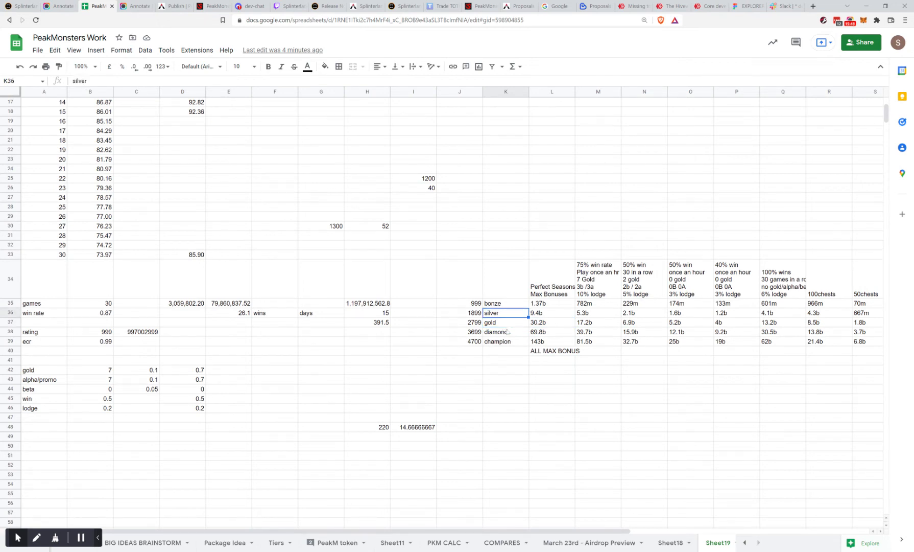
left_click(507, 324)
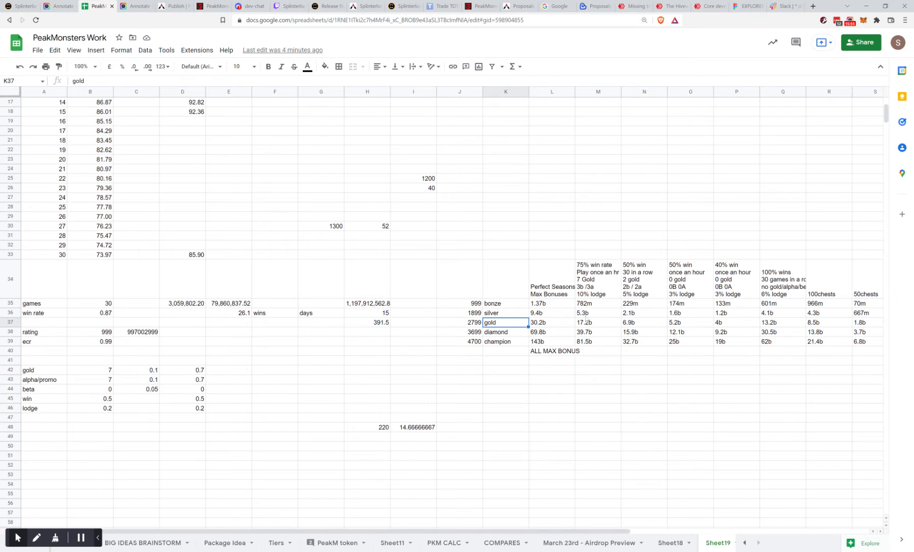
key("Down")
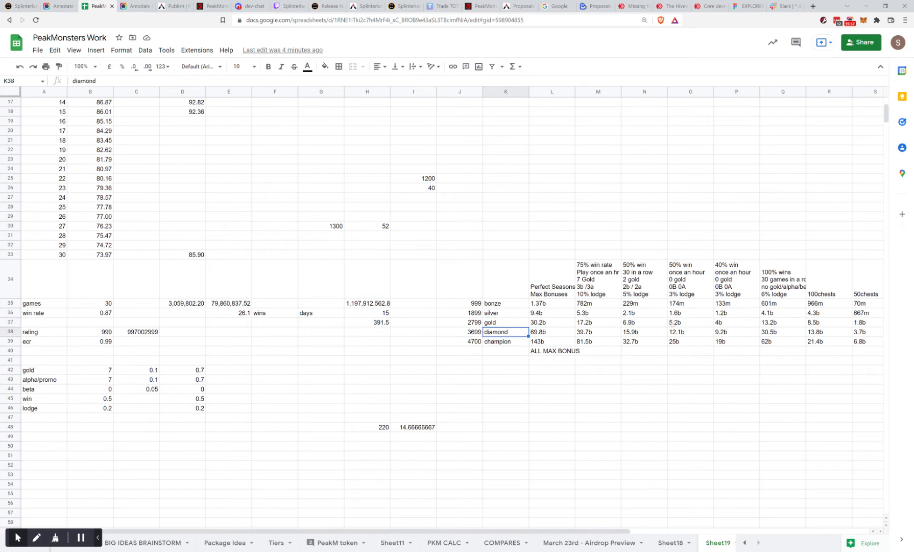
Step: Examine champion's 100chests requirement in R39 and its rating in J39 alongside the season wins formula in H37
left_click(822, 343)
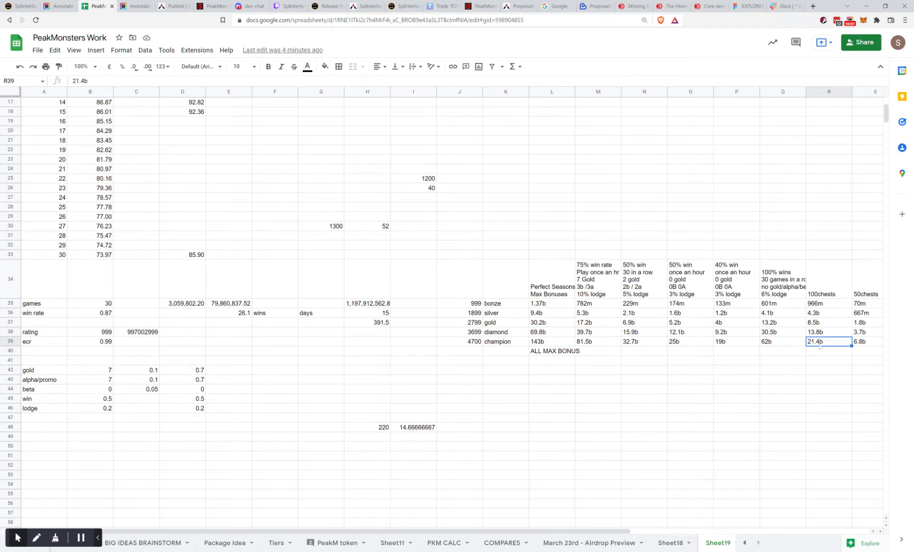
left_click(464, 344)
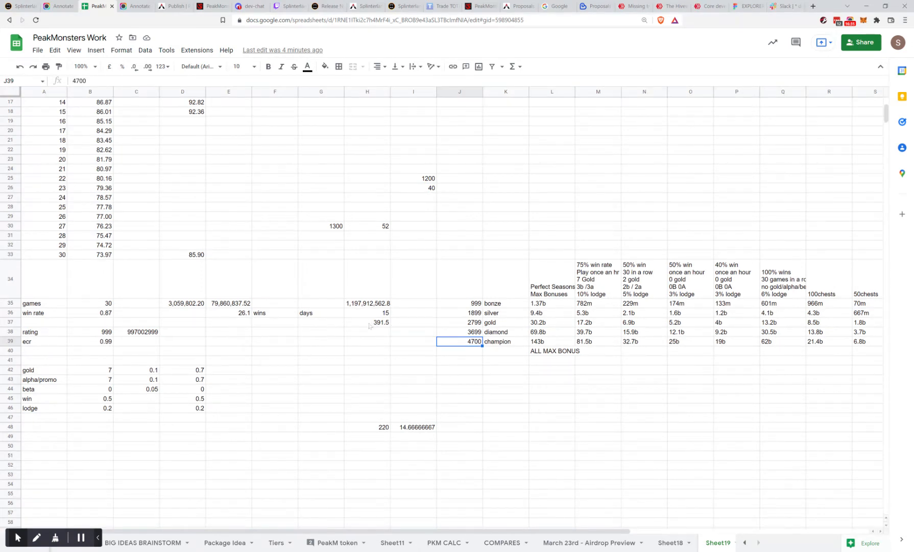
left_click(369, 325)
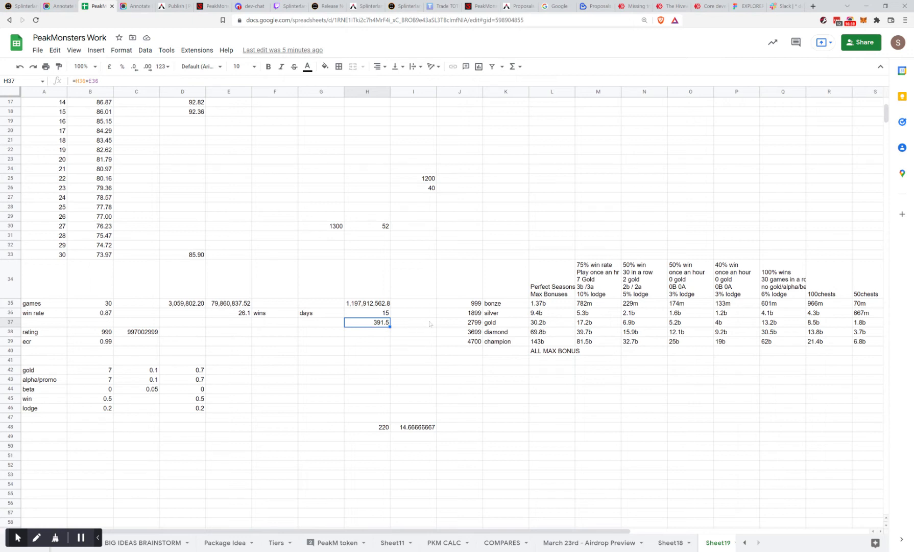
left_click(469, 345)
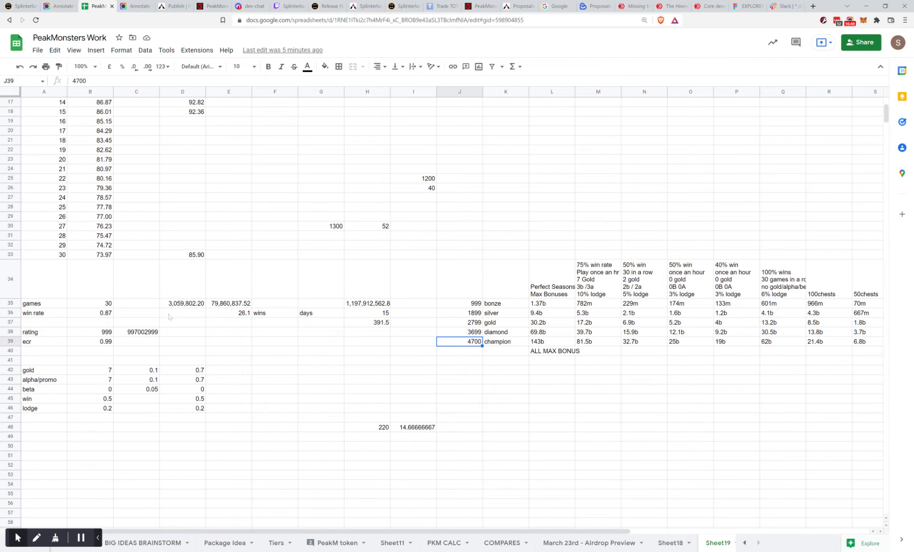
Step: Set the rating in B38 to 4200
left_click(91, 333)
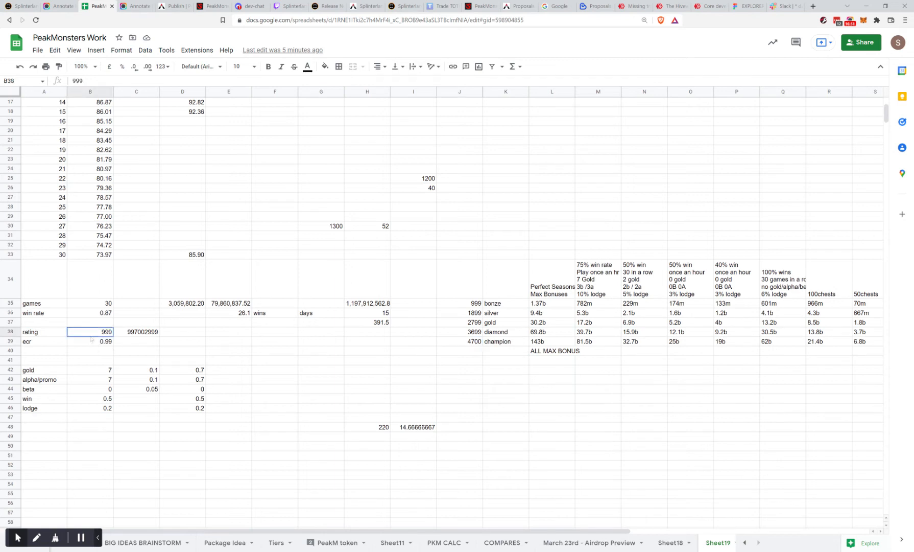
type("44")
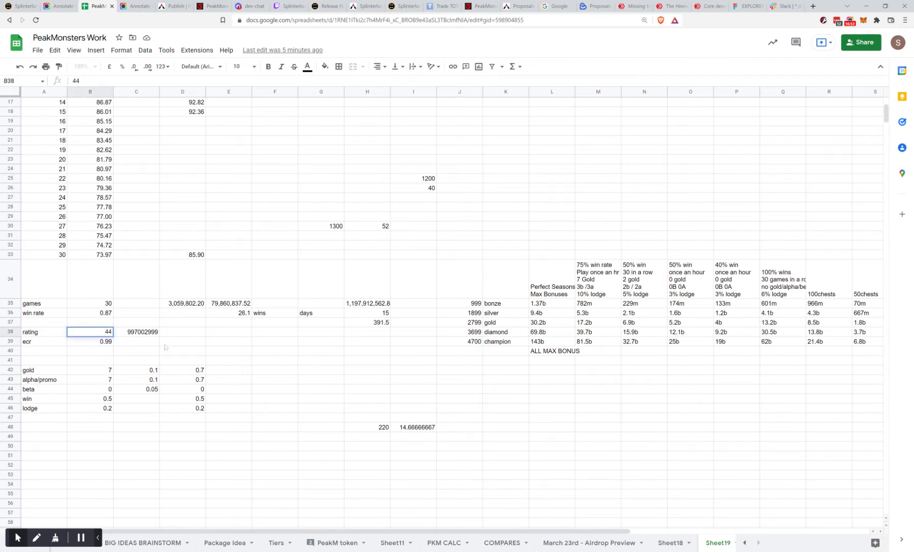
type("00")
left_click_drag(117, 331, 164, 334)
type("200")
key("Return")
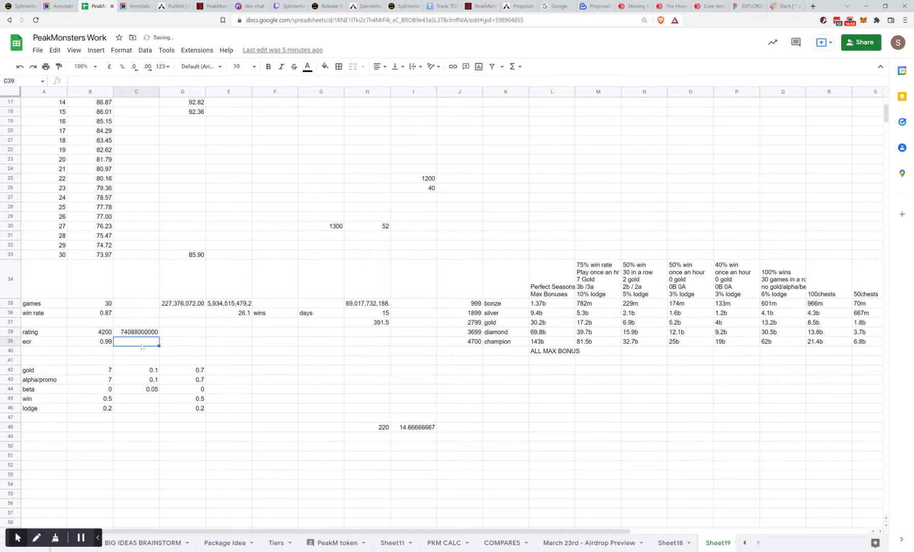
left_click(93, 334)
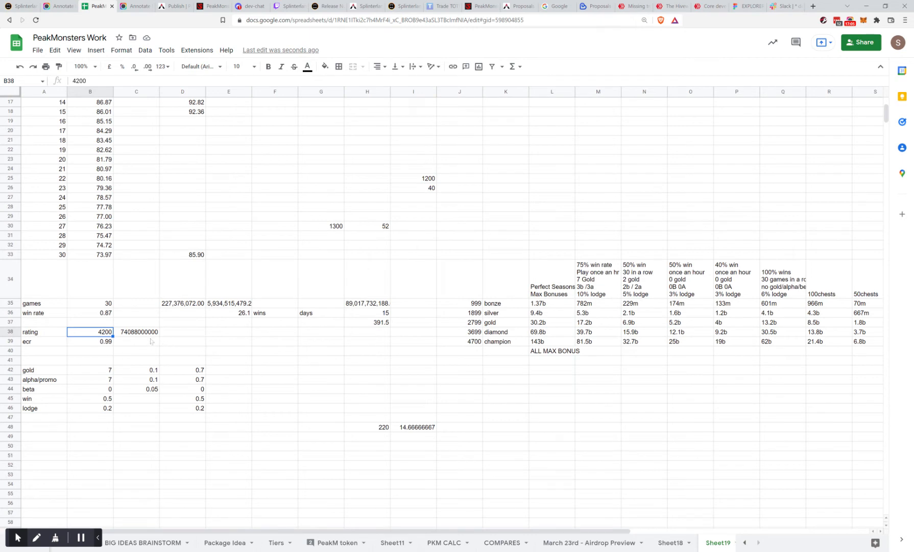
Step: Set the win rate in B36 to 0.4 and the ecr in B39 to 0.9
left_click(102, 315)
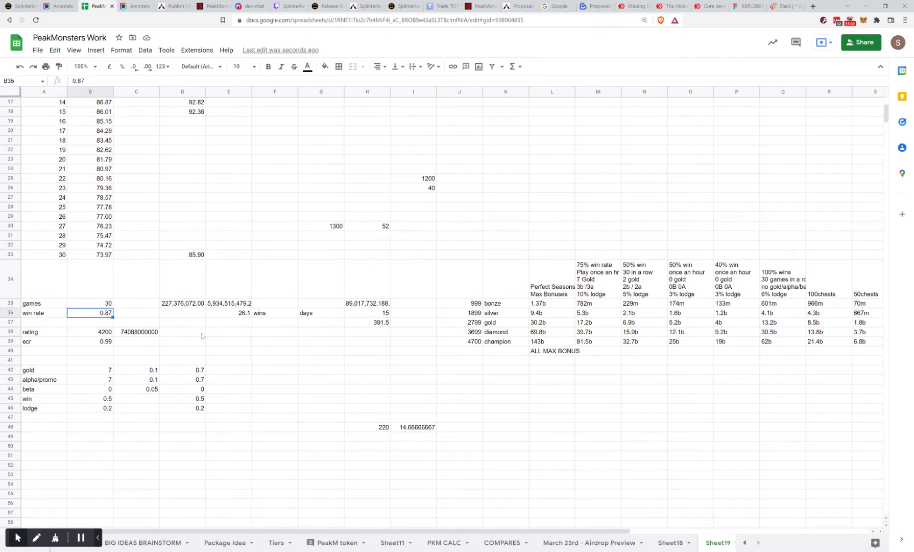
key("BackSpace")
type(".4")
left_click(153, 333)
left_click(106, 343)
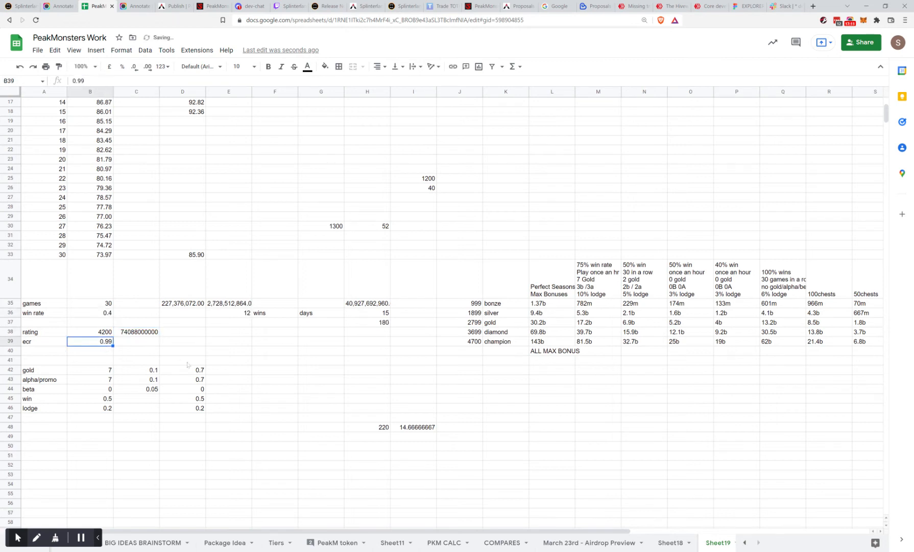
key("BackSpace")
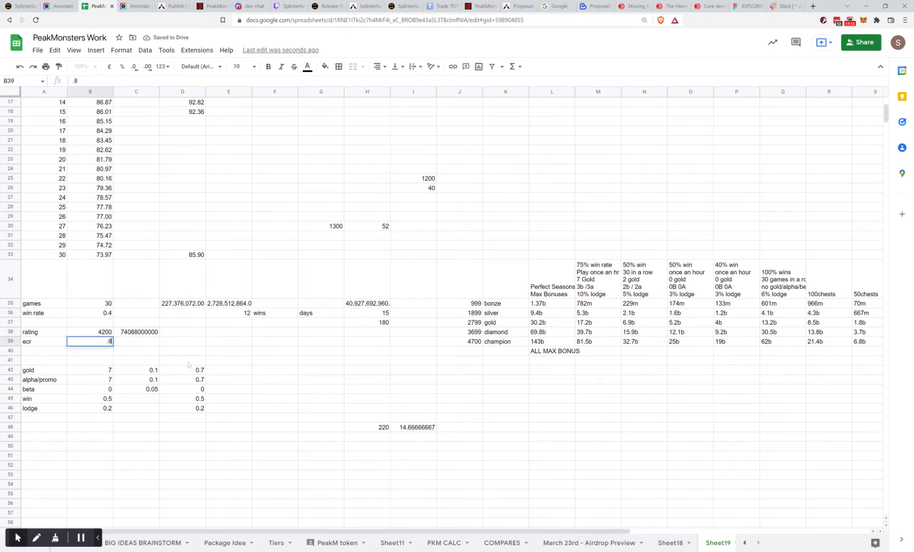
type(".86")
key("BackSpace")
type("90")
left_click(127, 352)
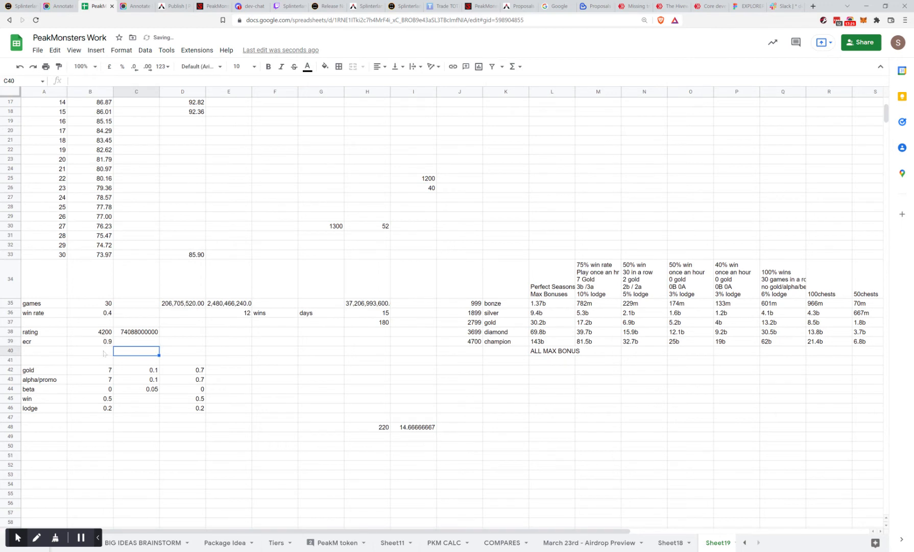
Step: Set the gold card count in B42 to 3
left_click(108, 370)
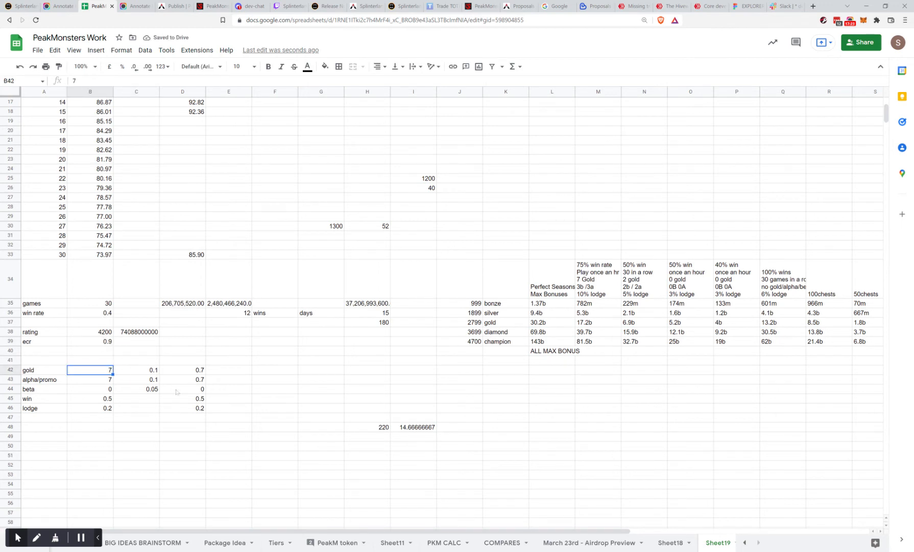
type("4")
key("BackSpace")
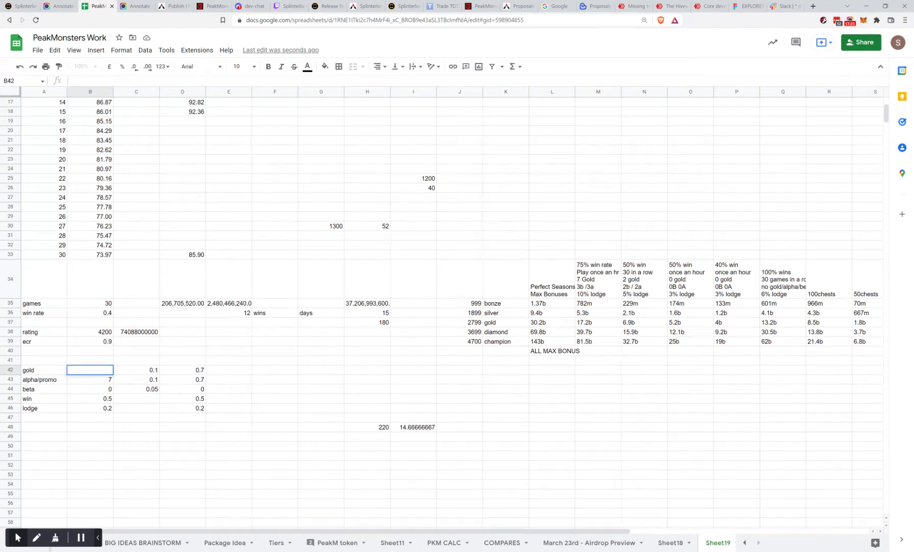
type("3")
key("Return")
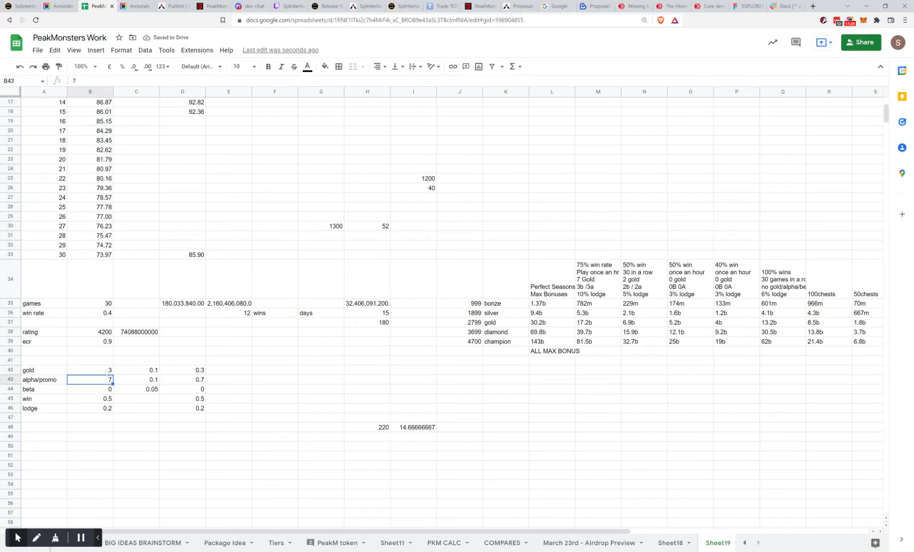
left_click(92, 373)
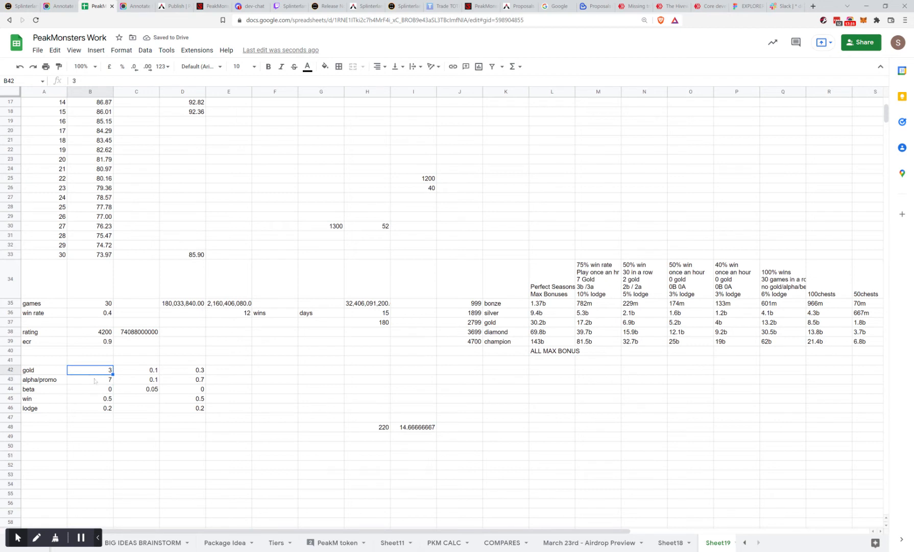
Step: Set both the alpha/promo count in B43 and the beta count in B44 to 2
left_click(94, 383)
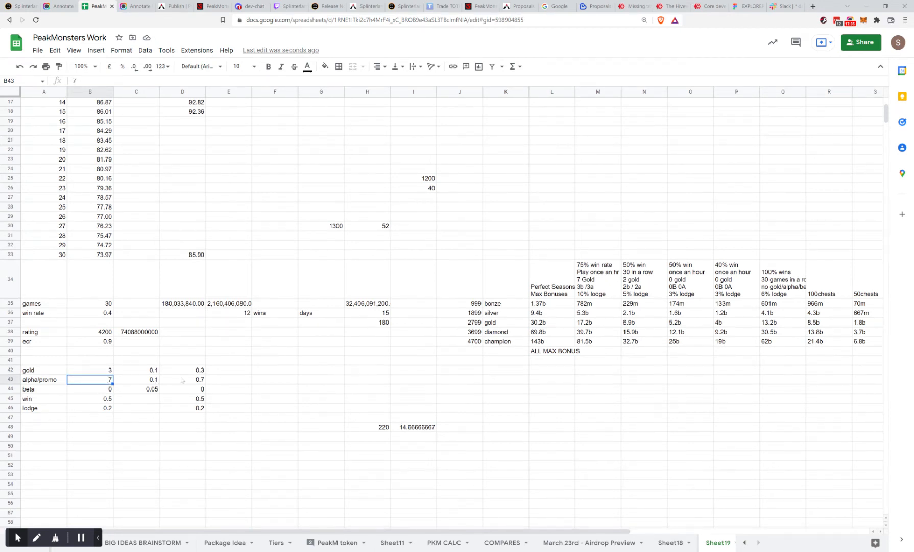
type("2")
key("Return")
type("2")
key("Tab")
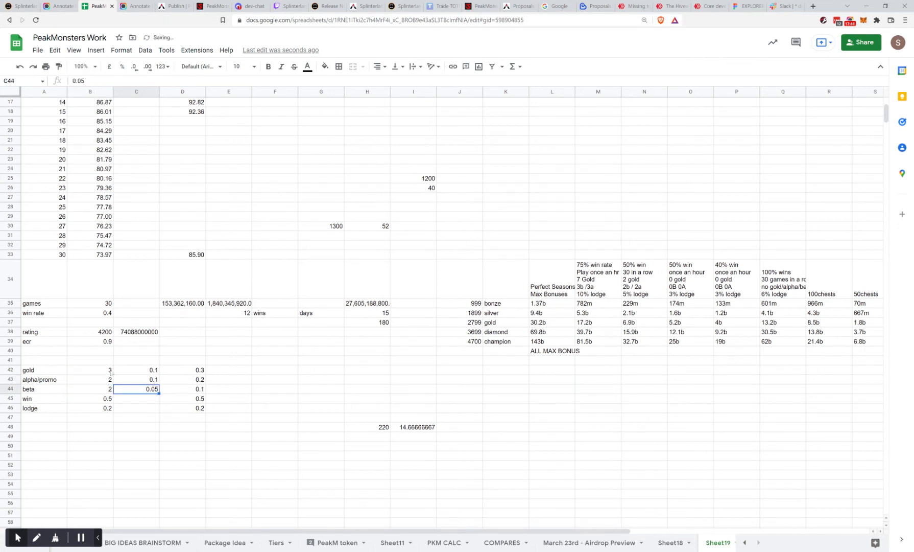
Step: Set the win bonus in B45 to 0.03 and the lodge bonus in B46 to 0.17
left_click(101, 399)
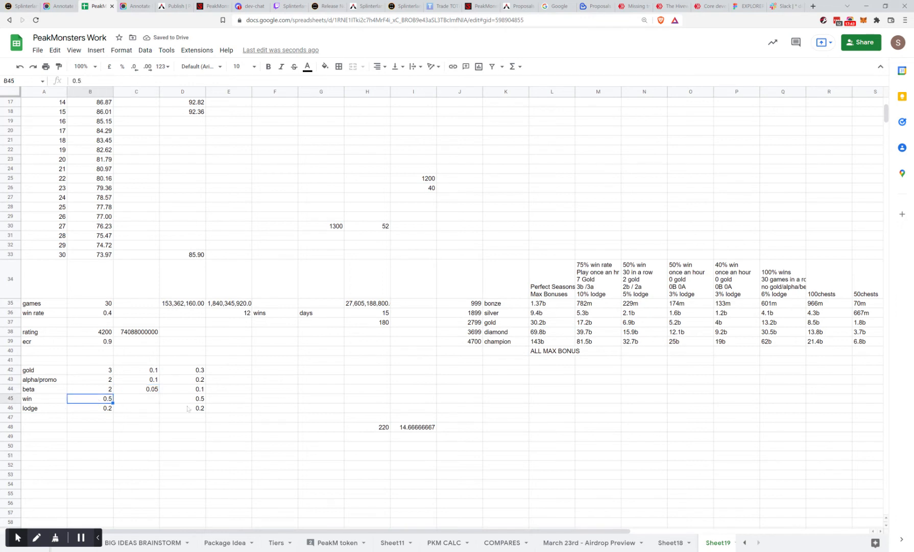
key("BackSpace")
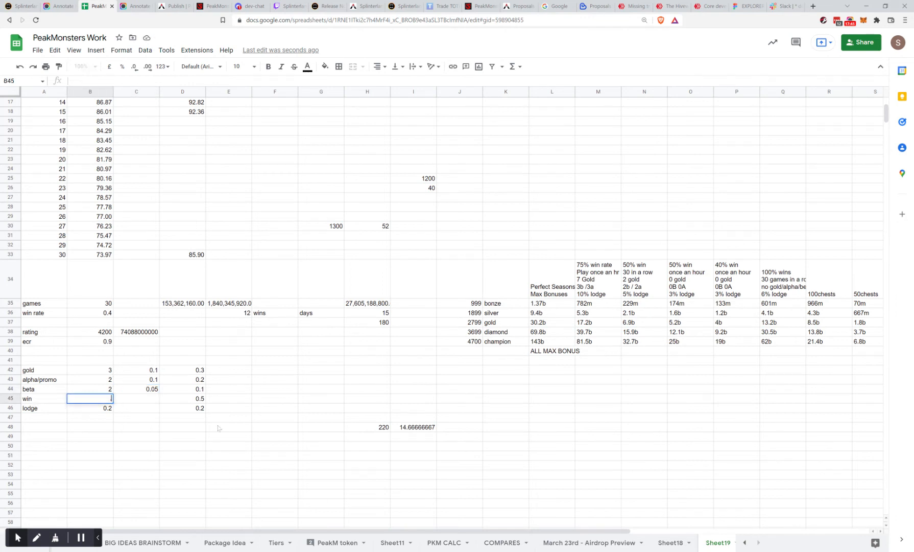
type(".1")
type("0")
type("3")
key("Return")
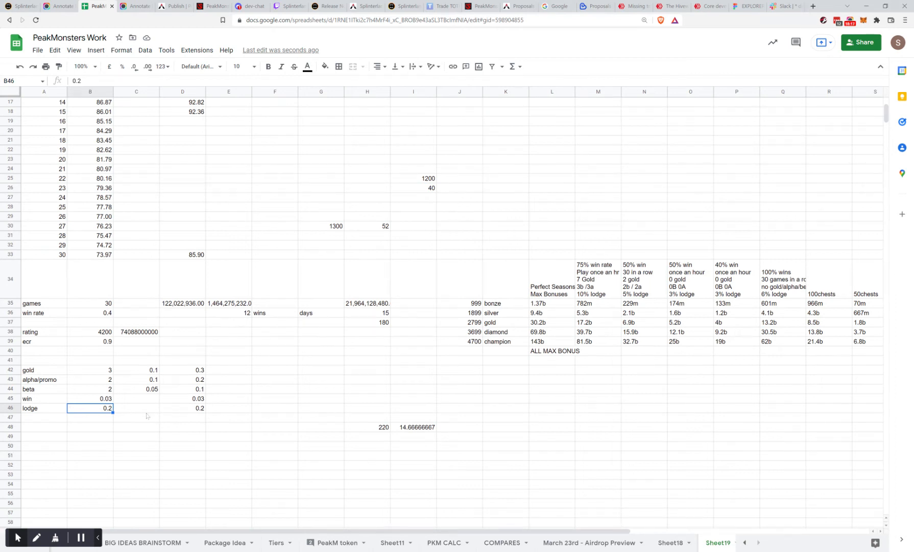
type(".17")
left_click(135, 411)
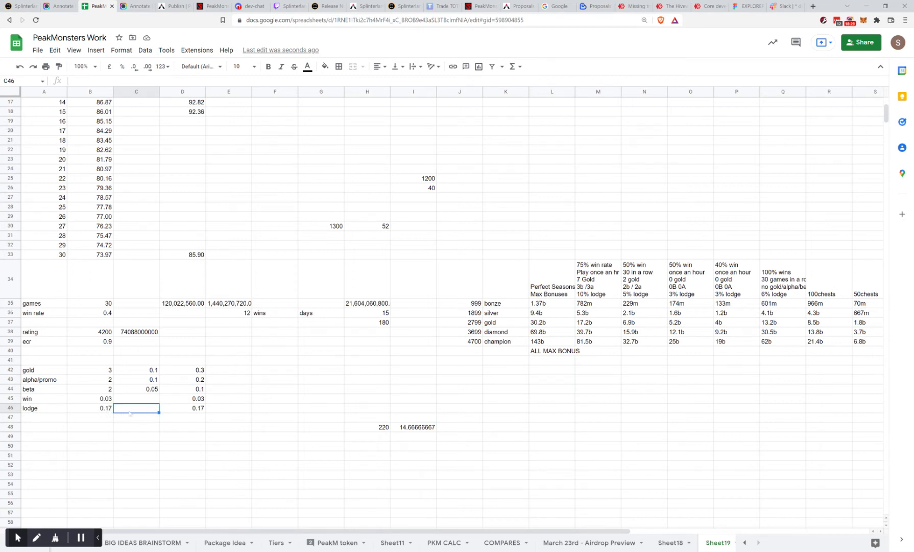
Step: Review the scenario's win rate in B36 and rating in B38
left_click(97, 331)
left_click(104, 317)
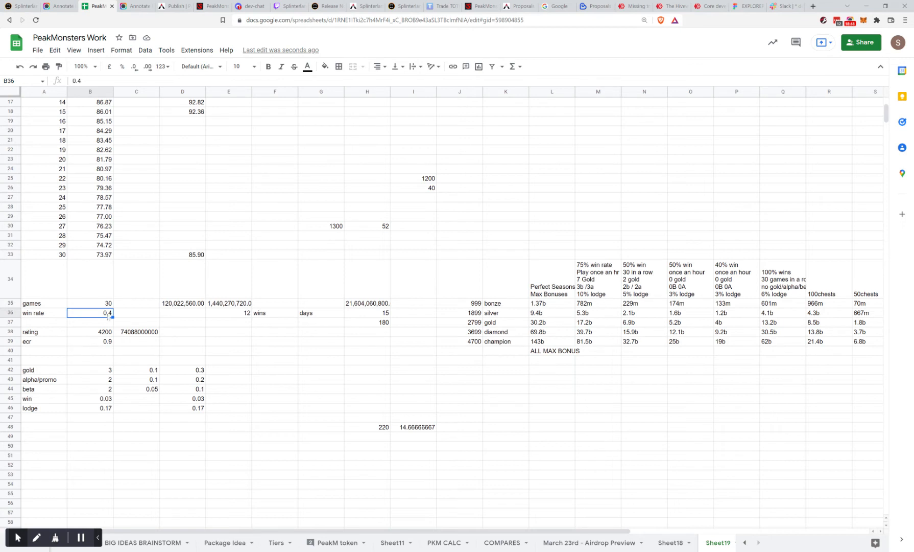
left_click(126, 313)
left_click(105, 332)
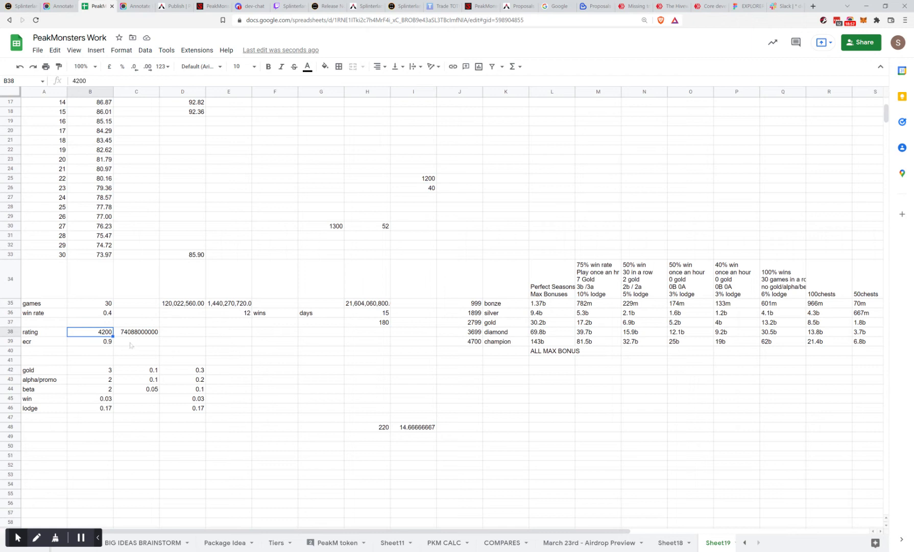
left_click(97, 349)
left_click(101, 333)
left_click(192, 335)
Step: Compare the season share total in H35 with champion's 100chests requirement in R39 and its 50chests requirement in S39
left_click(367, 305)
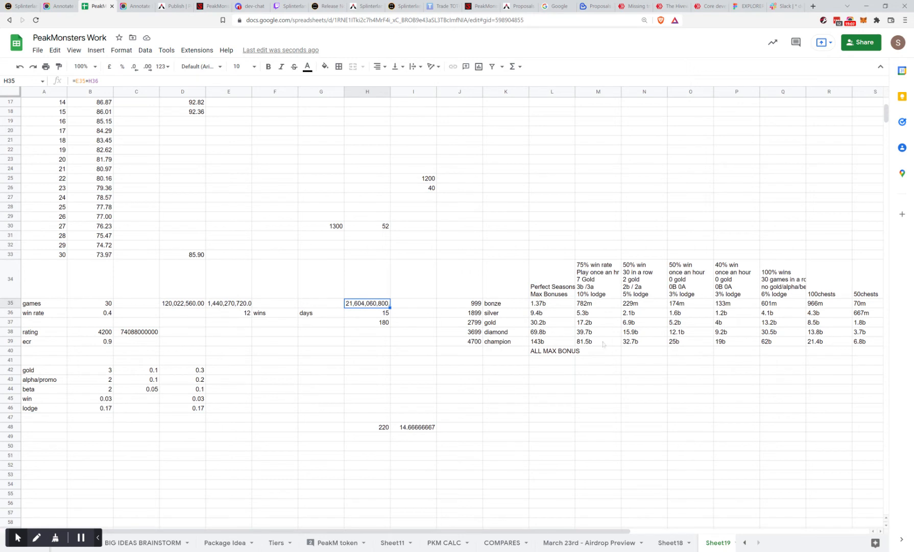
left_click(823, 343)
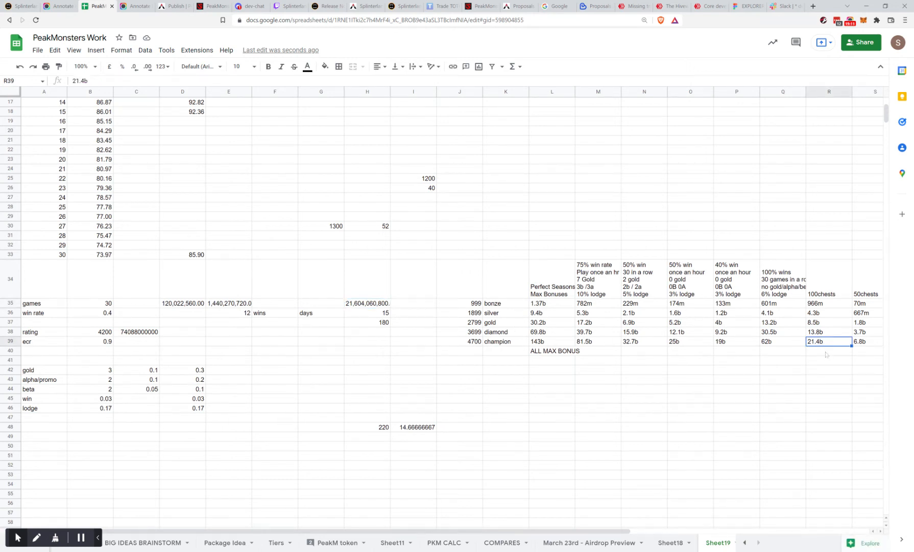
left_click(826, 353)
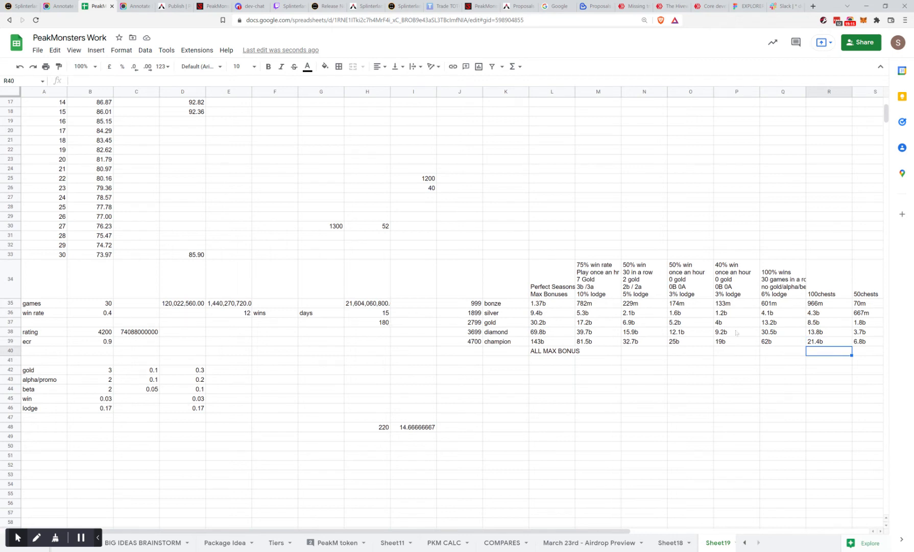
key("Down")
key("Down")
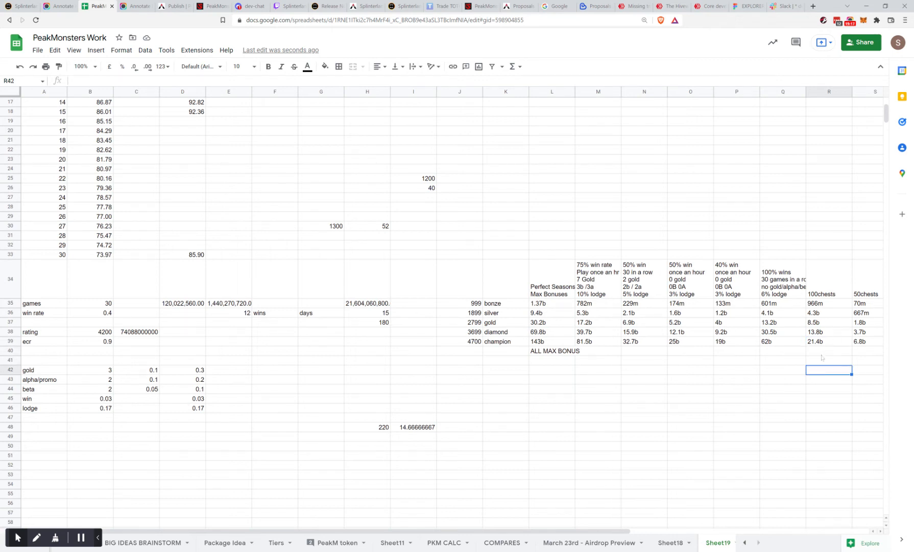
left_click(824, 341)
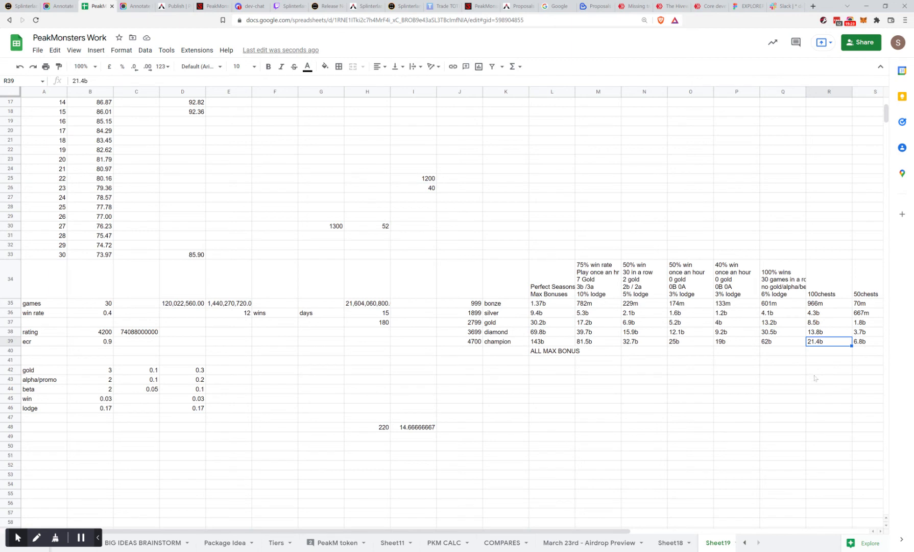
left_click(816, 370)
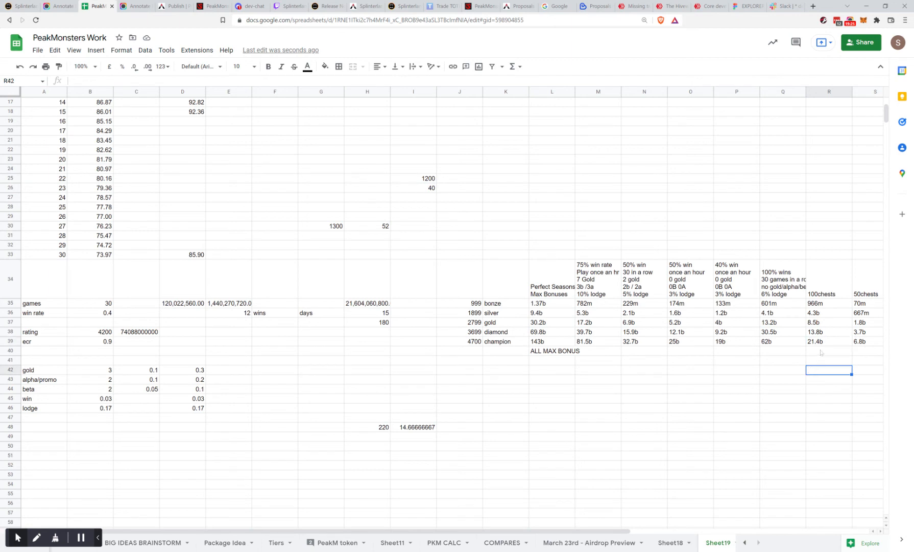
left_click(822, 340)
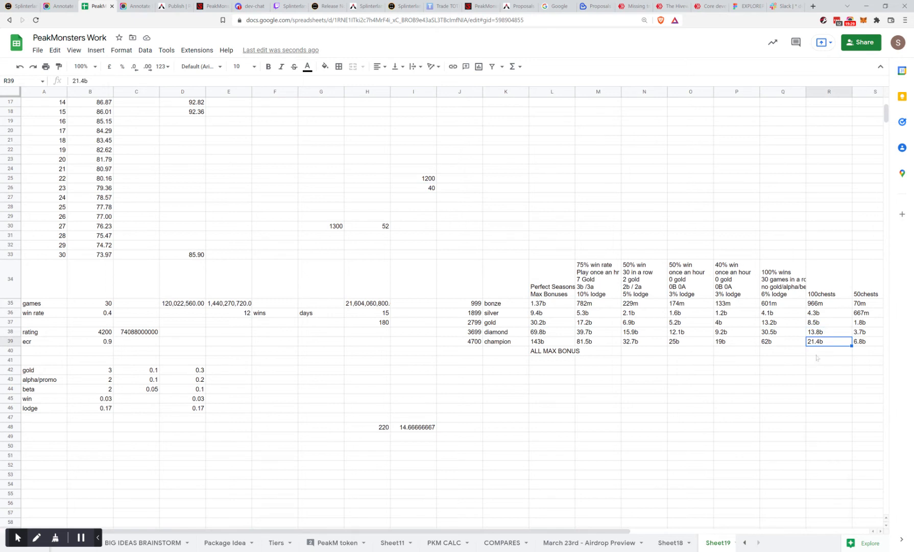
left_click(817, 355)
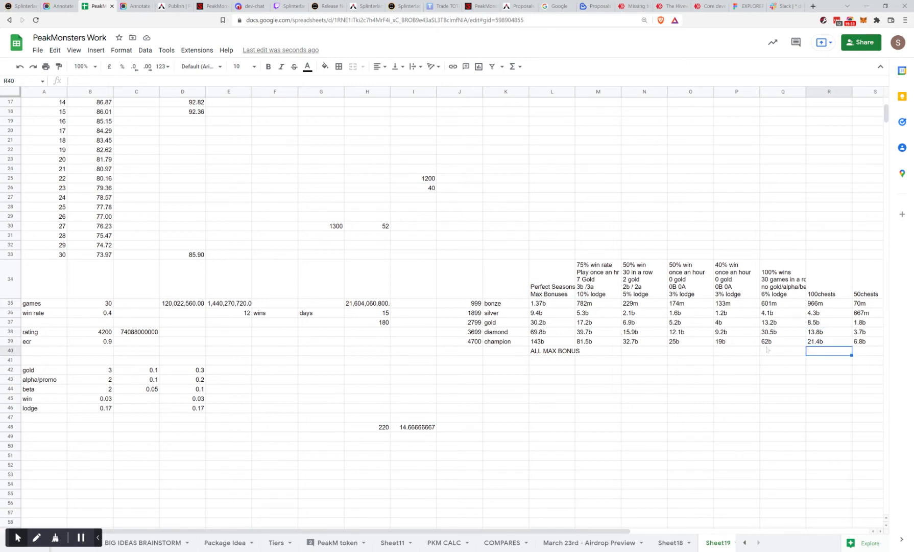
left_click(824, 382)
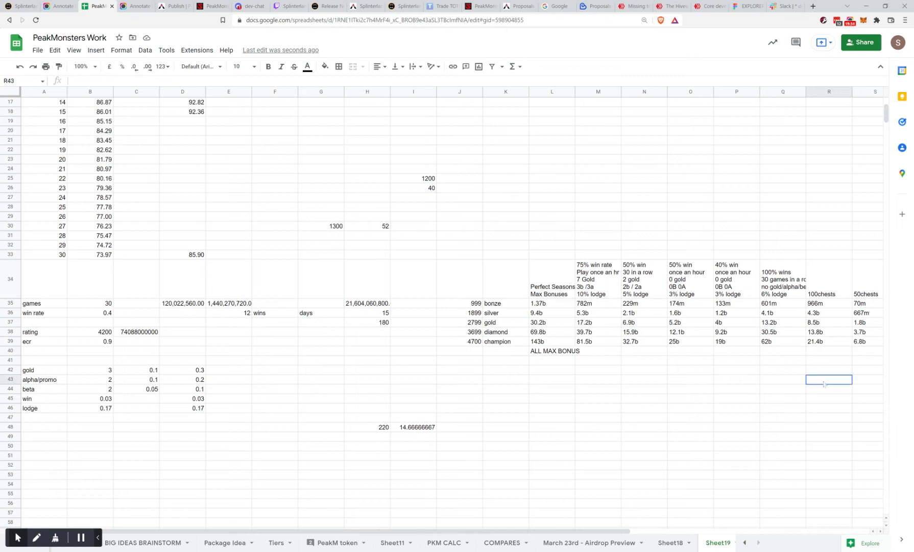
left_click(823, 344)
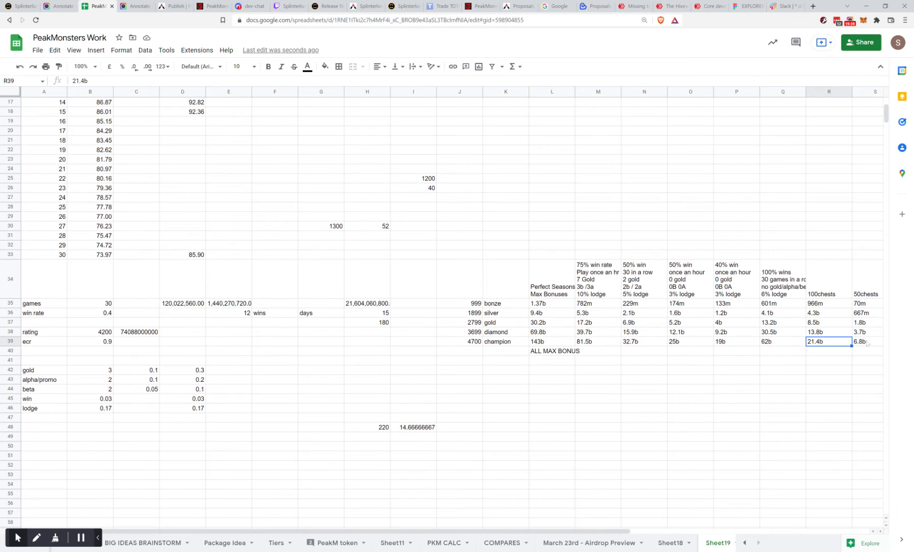
key("Right")
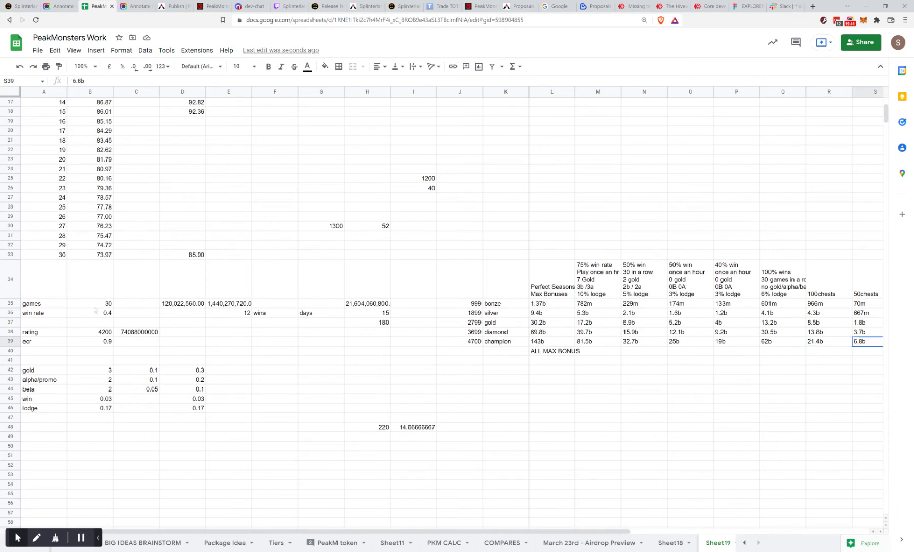
Step: Set the number of games in B35 to 15 and the win rate in B36 to 0.5
left_click(94, 306)
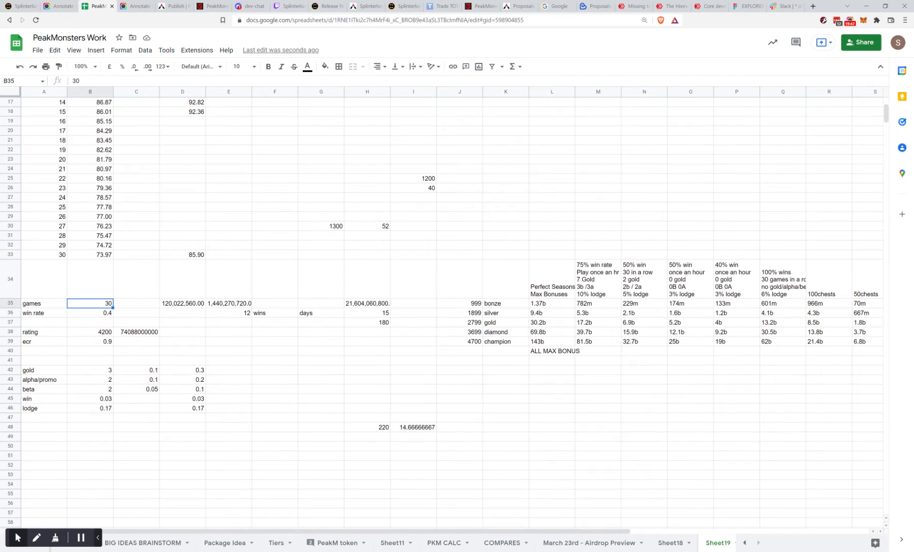
type("15")
left_click(131, 320)
left_click(102, 314)
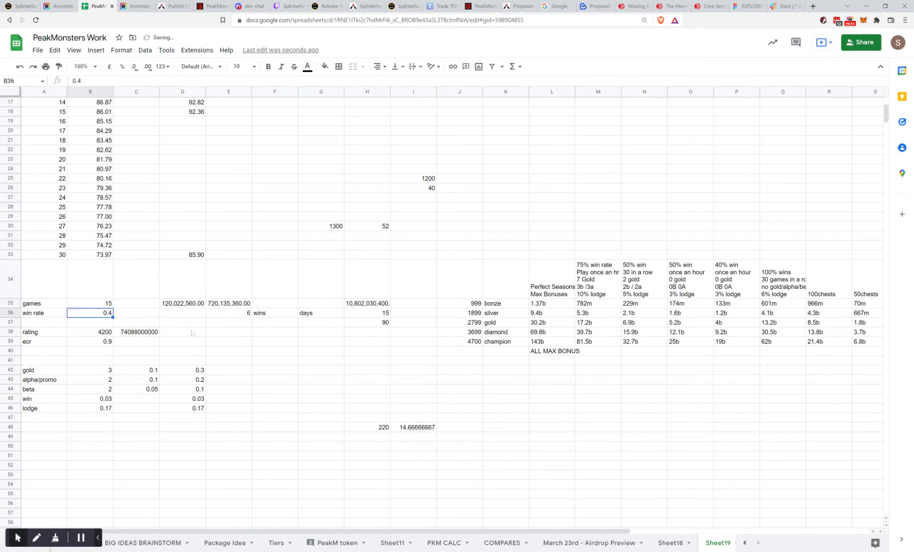
type(".5")
left_click(118, 363)
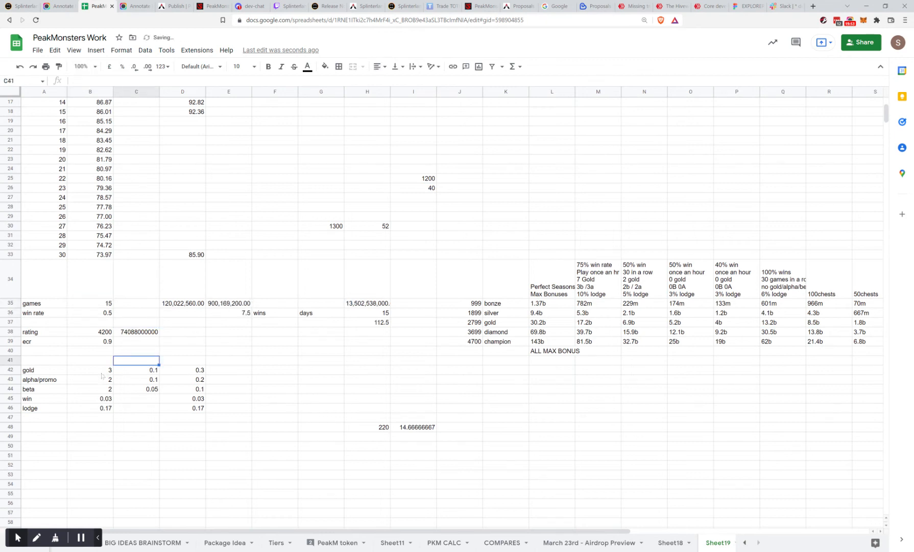
Step: Review the gold, alpha/promo and beta card counts in B42:B44, the win and lodge bonuses in B45:B46, and the season wins formula in H37
left_click_drag(101, 371, 102, 389)
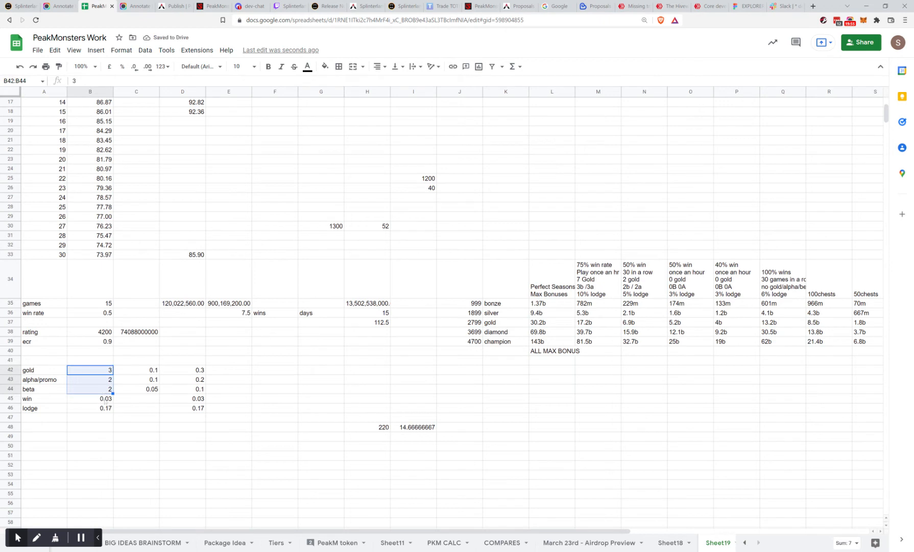
left_click(105, 400)
left_click(103, 411)
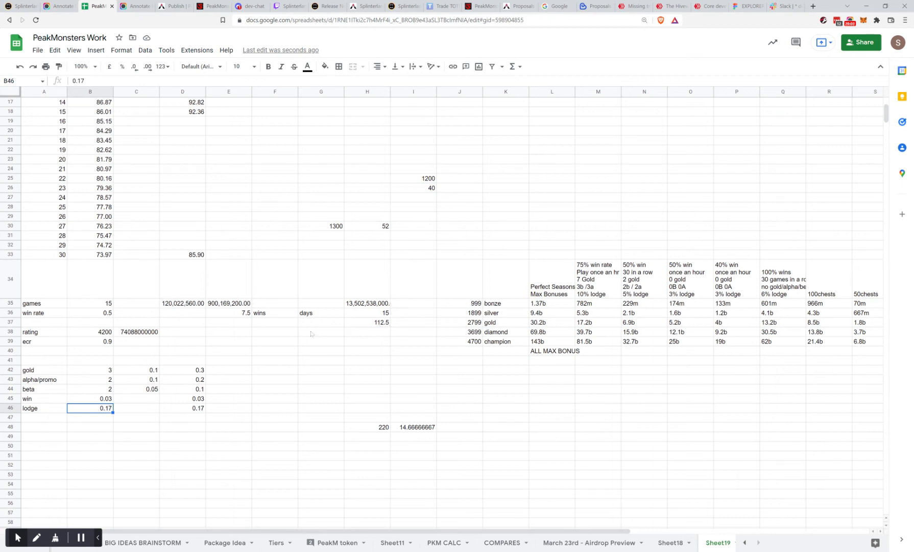
left_click(375, 326)
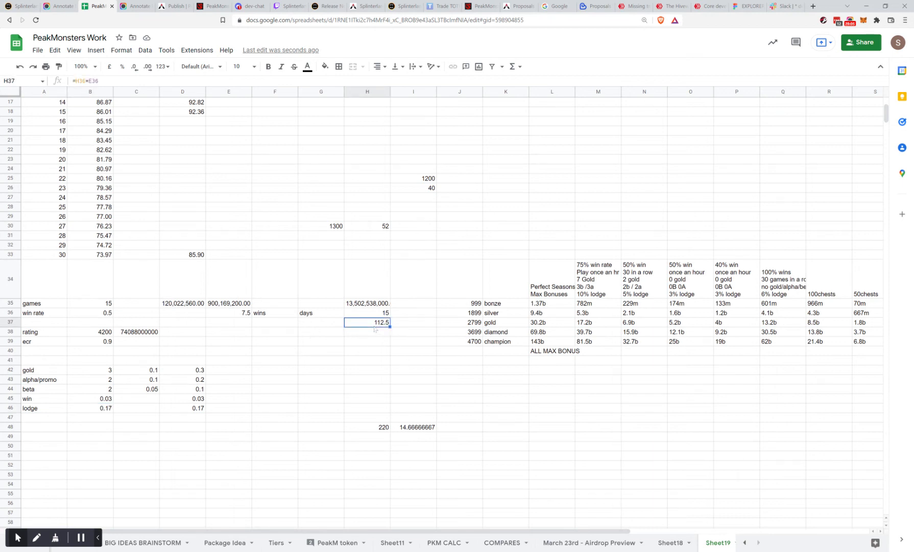
Step: Switch to the Splinterlands battle page, dismiss the leagues overview and show last season's Champion League leaderboard
left_click(396, 6)
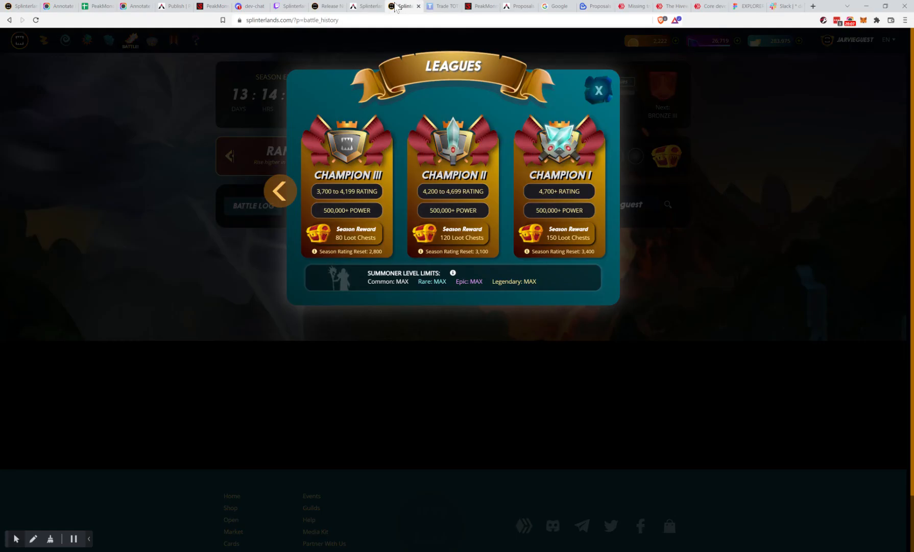
left_click(596, 88)
left_click(389, 205)
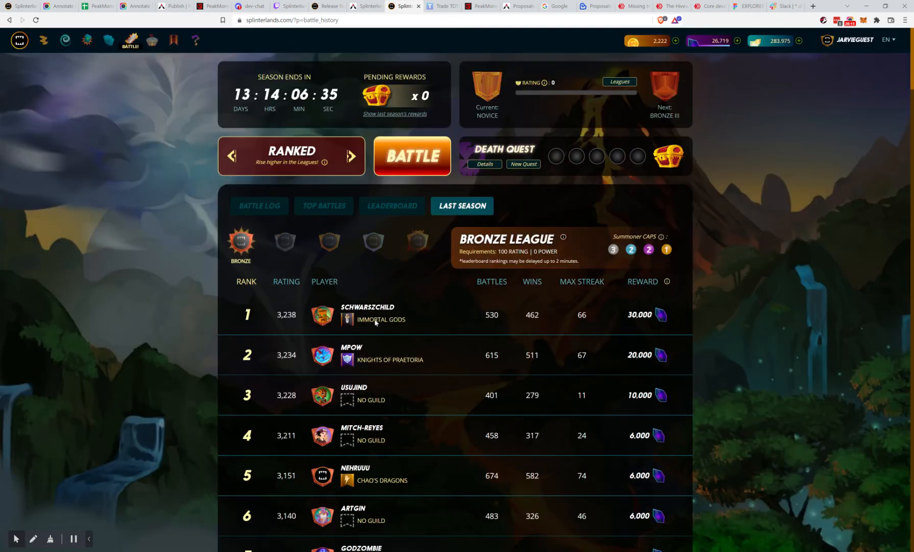
left_click(429, 241)
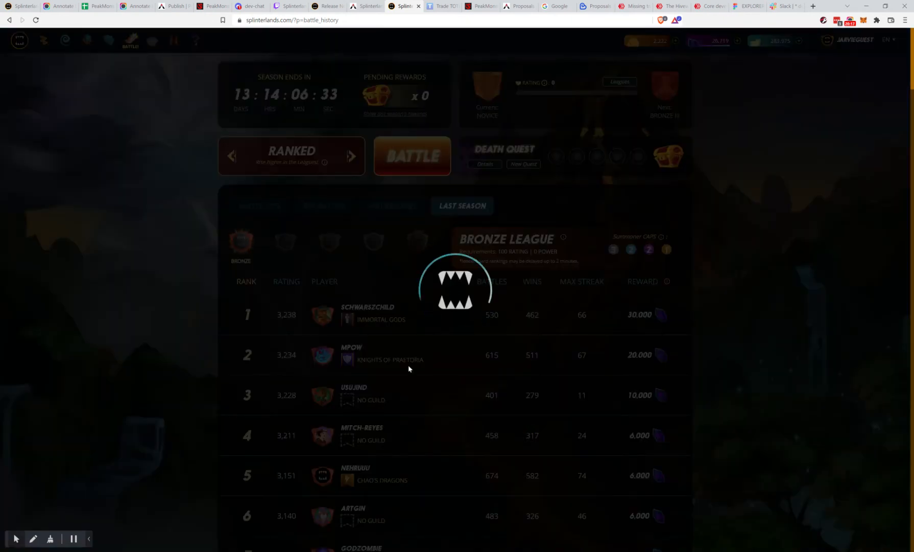
Step: Examine the ratings, battles and wins of last season's highest-ranked Champion League players
scroll(367, 314, "down", 1)
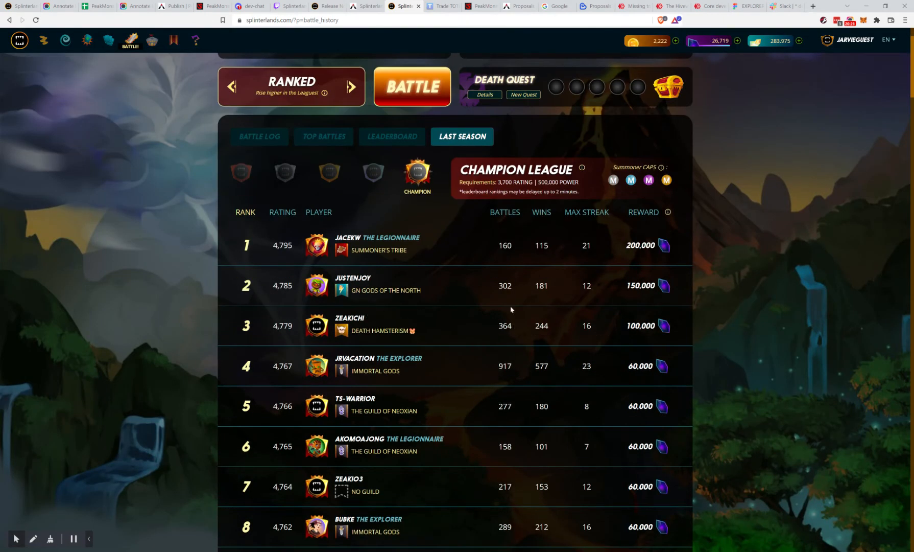
scroll(511, 306, "down", 2)
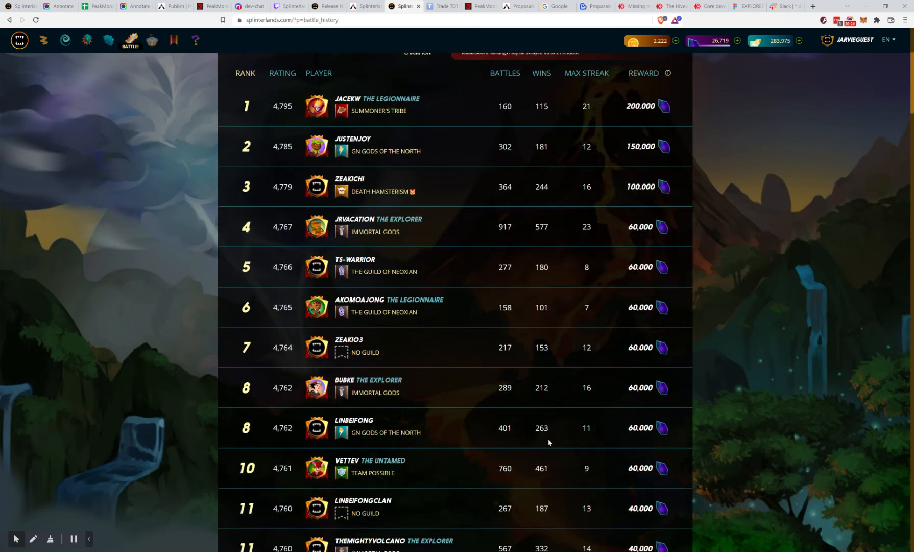
scroll(546, 425, "down", 1)
scroll(534, 379, "down", 1)
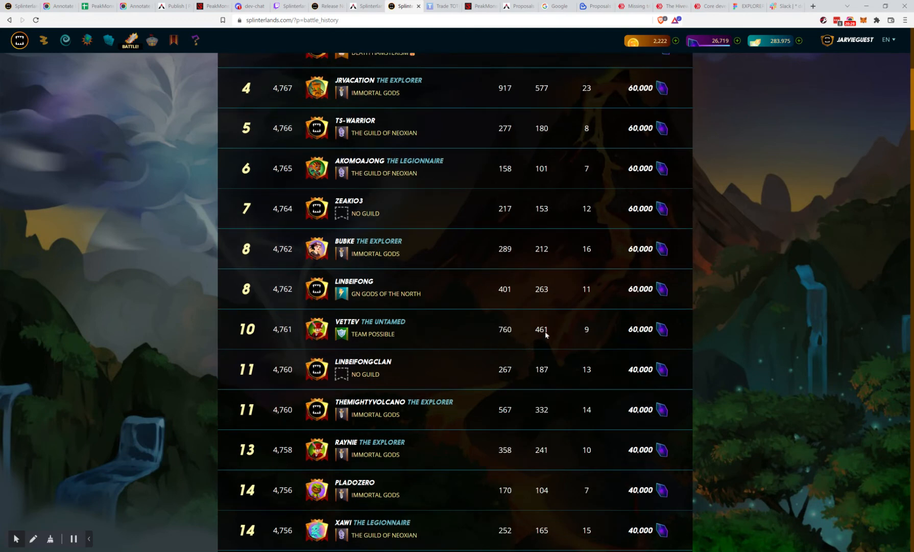
scroll(533, 291, "up", 5)
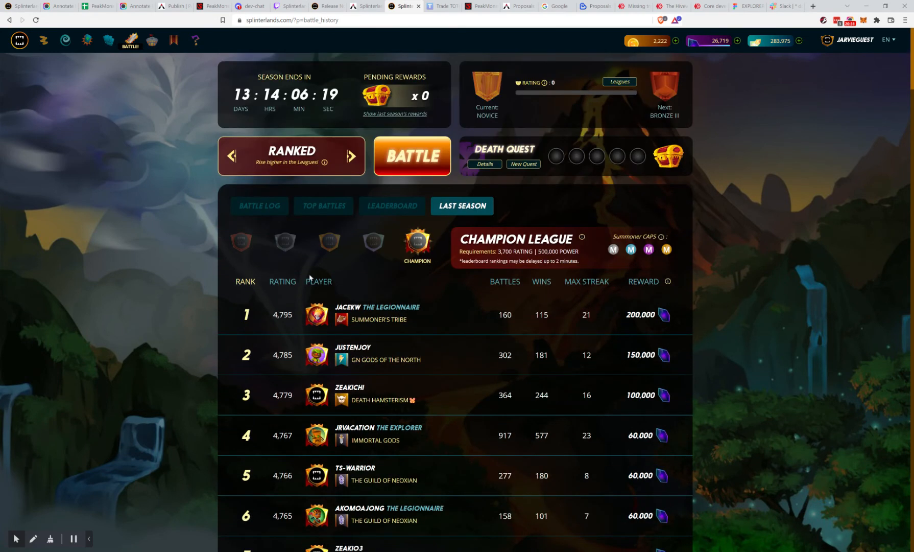
scroll(280, 344, "down", 5)
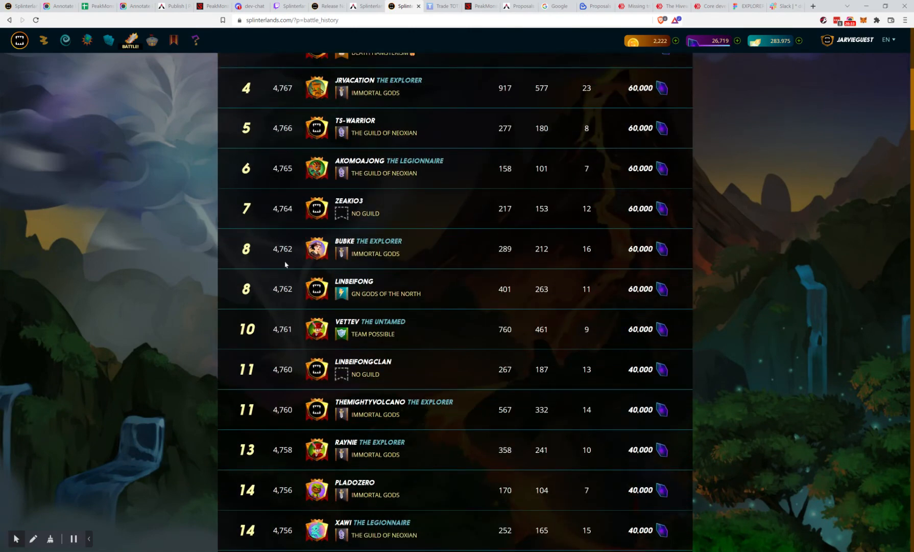
scroll(286, 264, "down", 5)
scroll(286, 265, "up", 10)
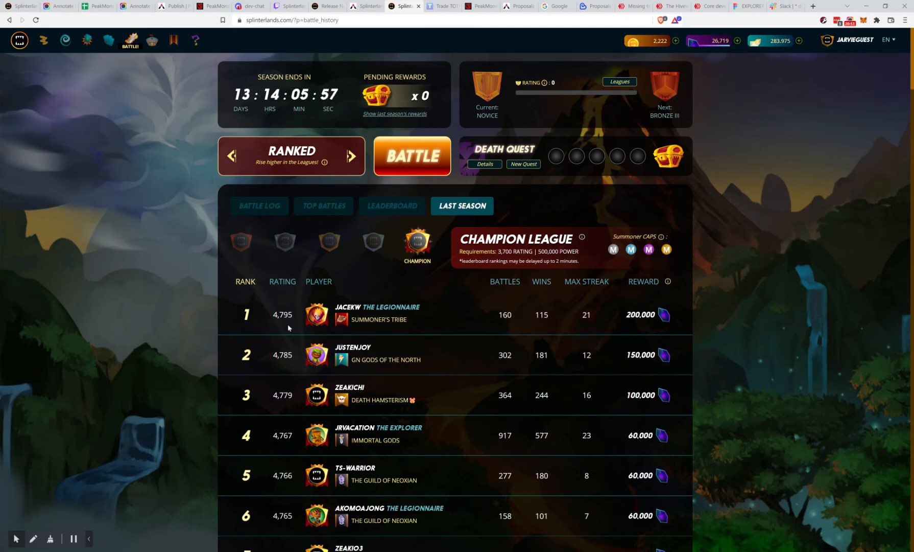
Step: Compare battles played with wins down last season's Champion League leaderboard through about rank 30
scroll(421, 333, "down", 2)
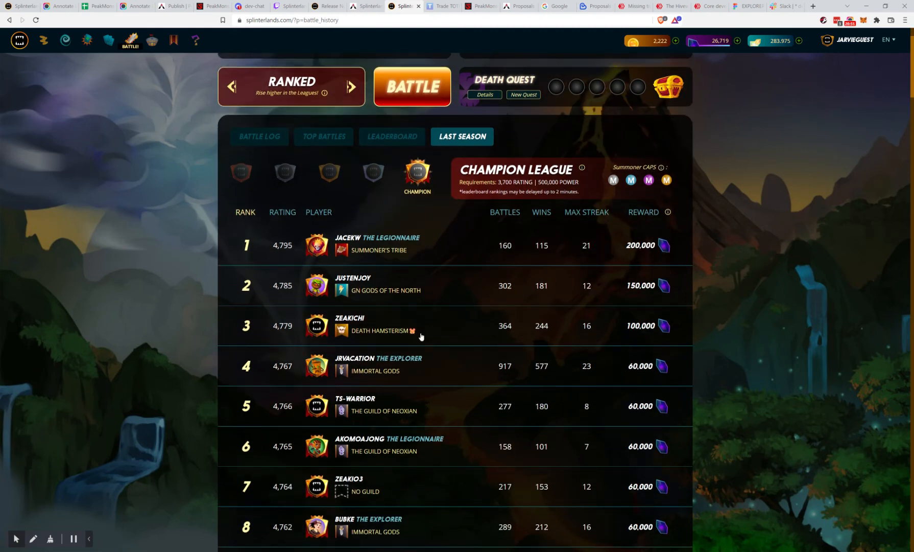
scroll(421, 333, "up", 2)
scroll(328, 292, "down", 4)
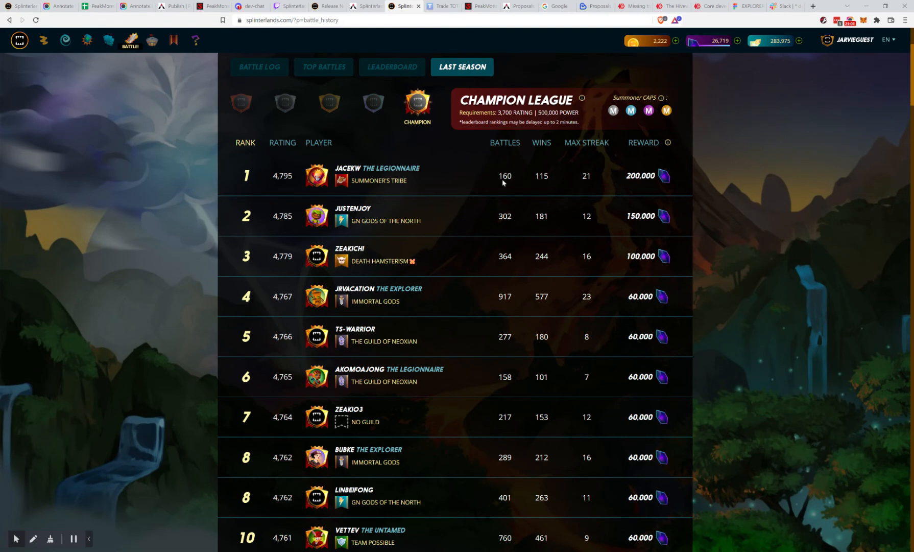
scroll(532, 305, "down", 6)
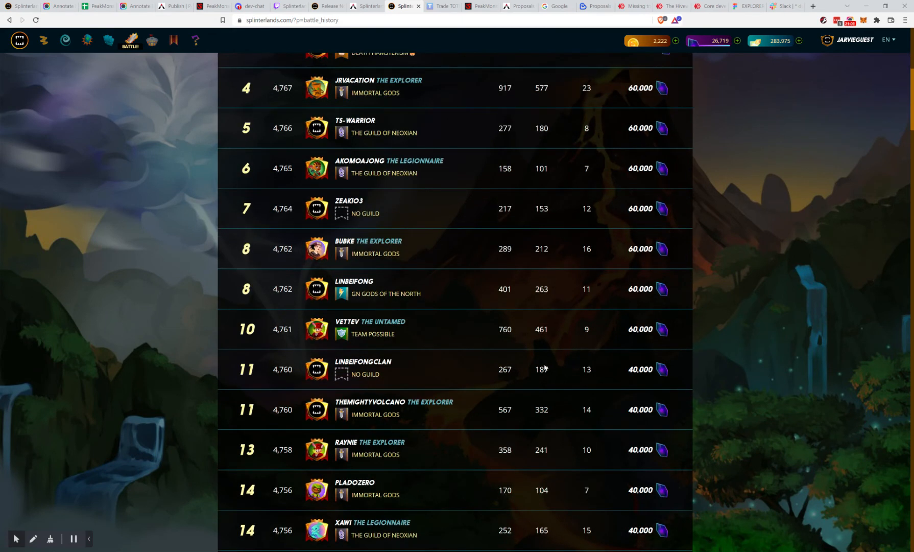
scroll(547, 425, "down", 4)
scroll(549, 425, "down", 4)
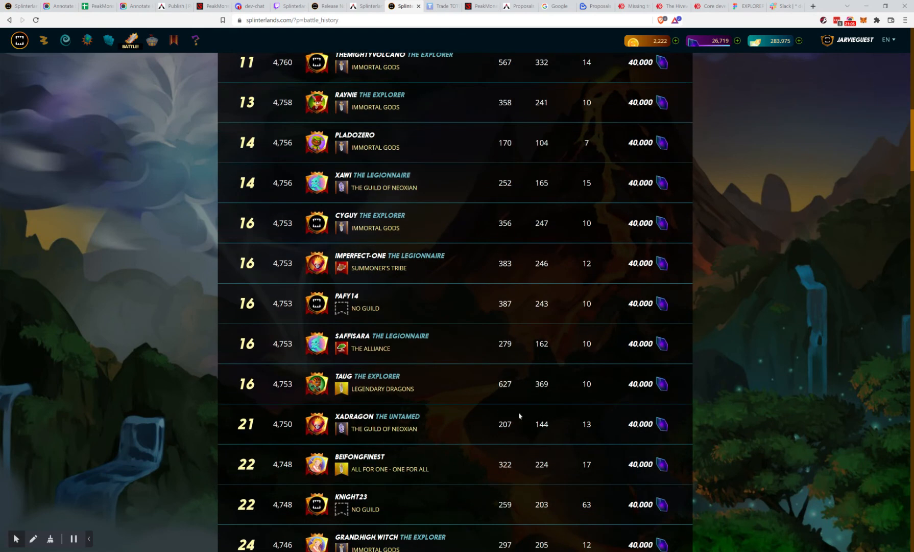
scroll(520, 412, "down", 4)
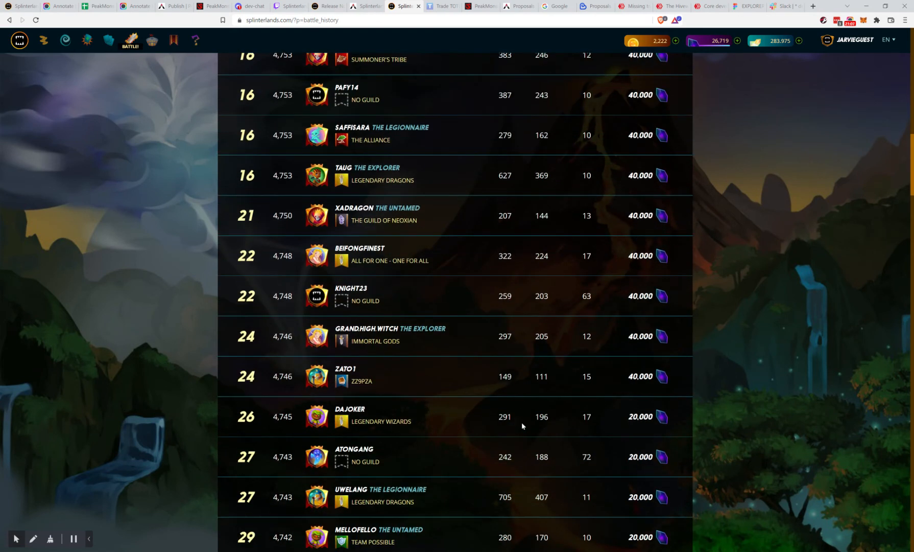
scroll(522, 422, "down", 1)
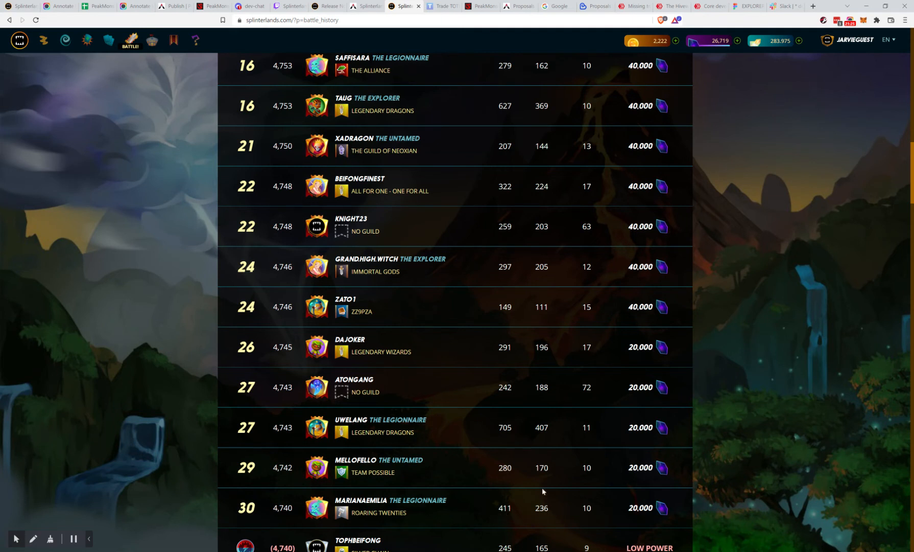
scroll(542, 488, "up", 9)
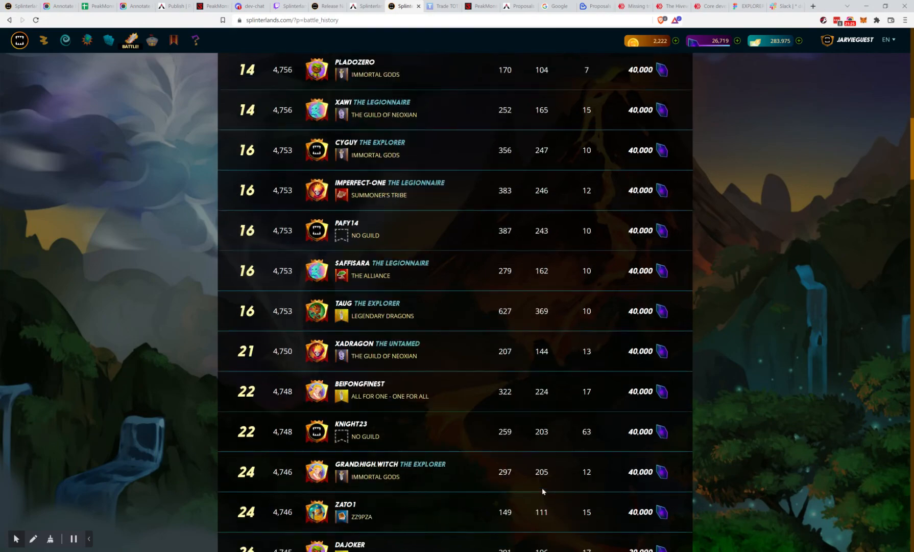
Step: Return to the PeakMonsters Work spreadsheet and set the win rate in B36 to 0.7
left_click(97, 6)
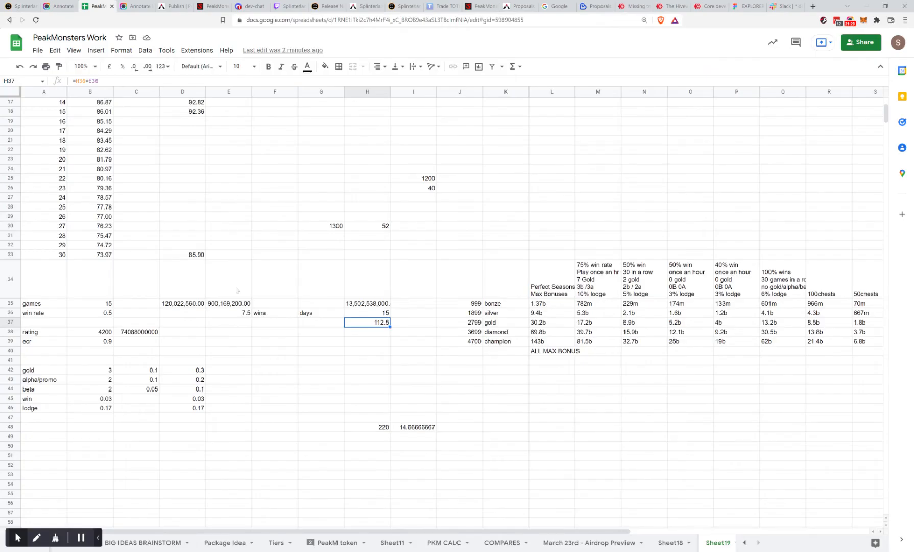
left_click(108, 313)
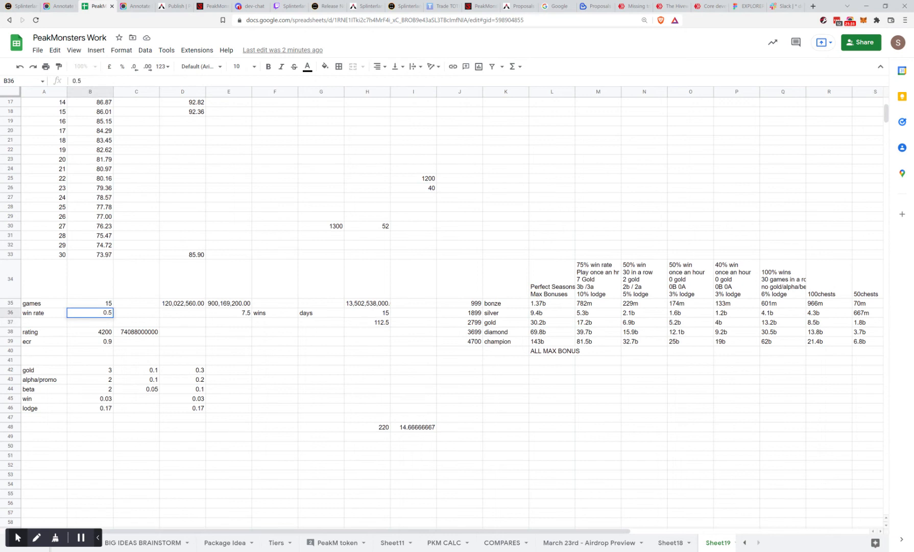
left_click(157, 314)
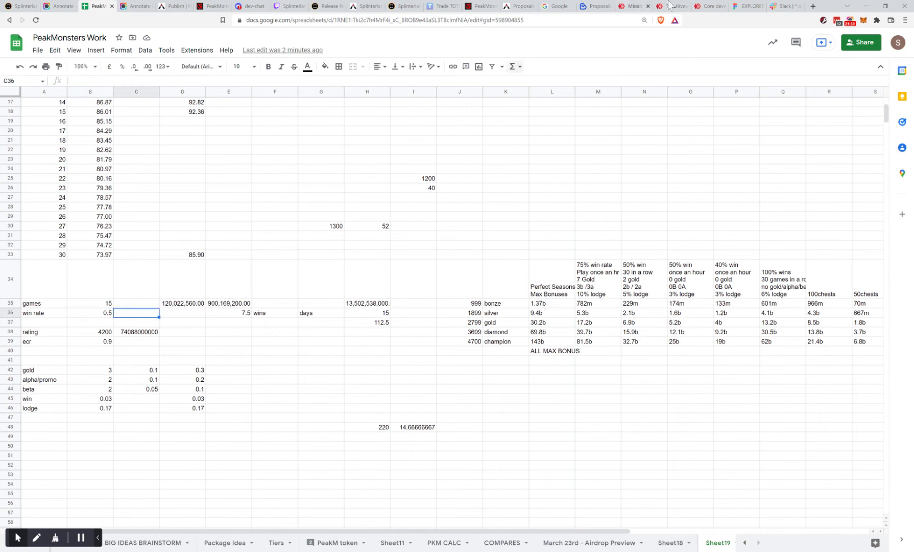
left_click(101, 314)
key("BackSpace")
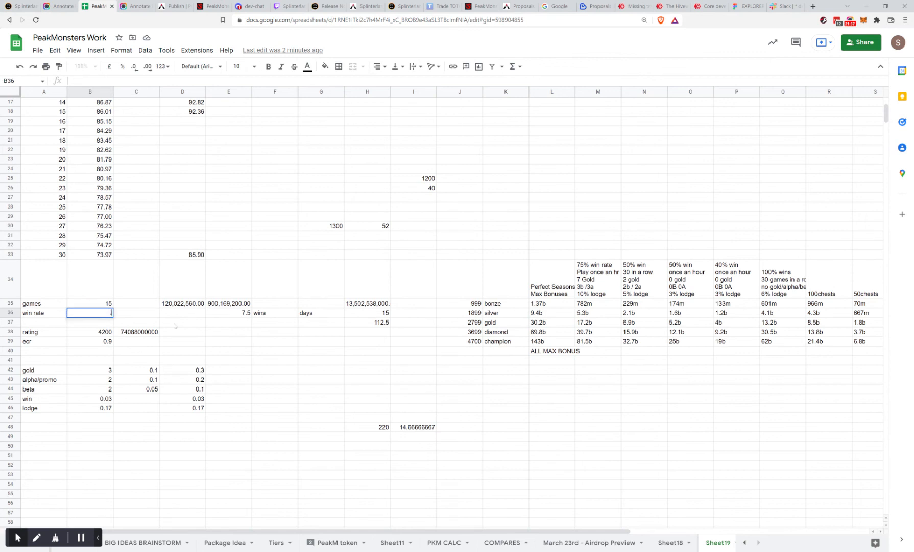
type(".7")
key("Return")
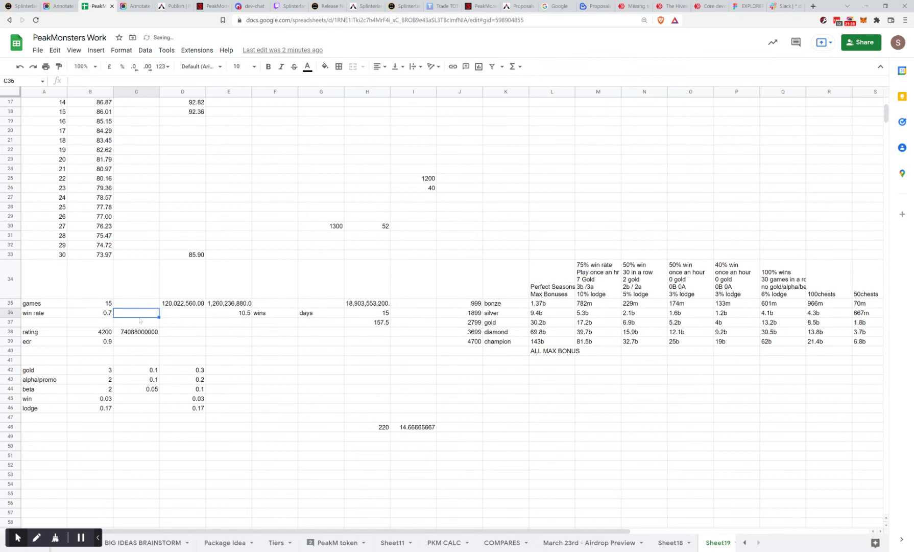
Step: Set the player's rating in B38 to 4400
key("Down")
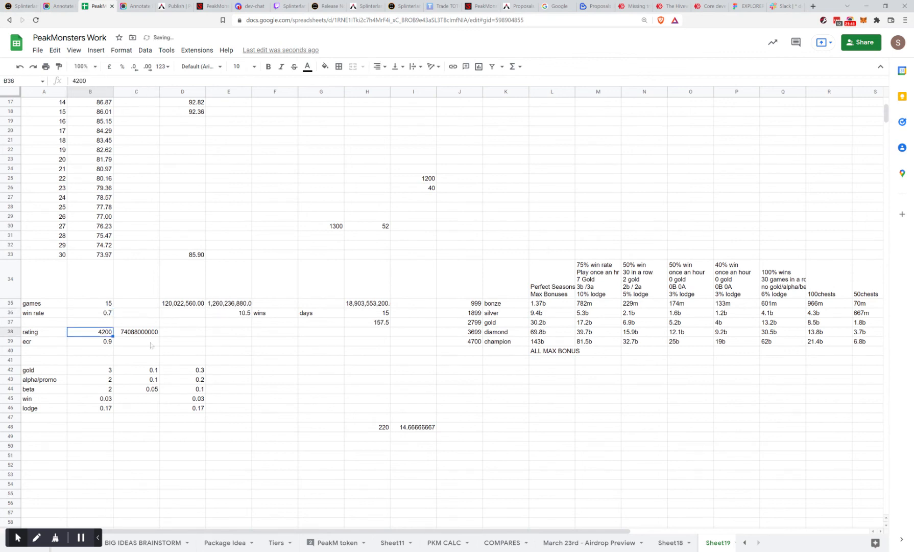
type("4400")
left_click(132, 346)
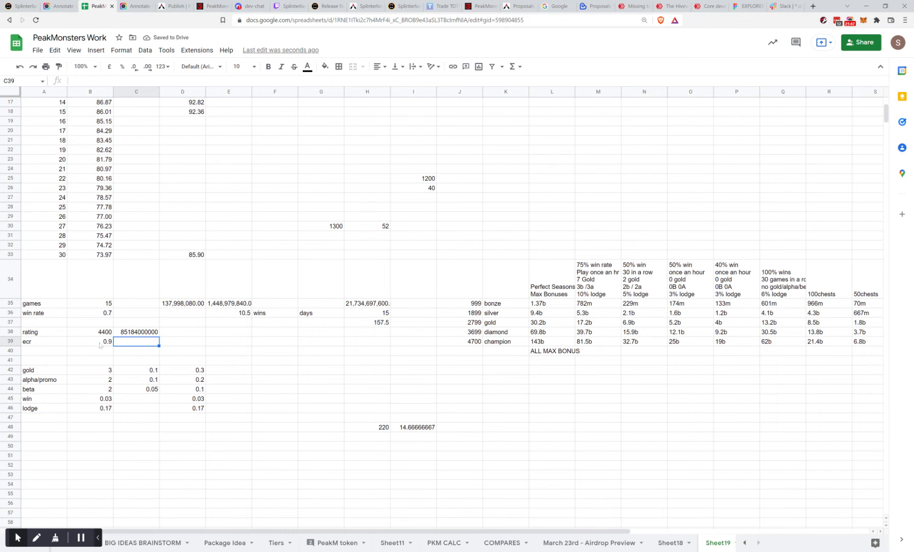
Step: Check the 15-game average ECR formula in D18 and set the ecr value in B39 to 0.93
left_click(100, 346)
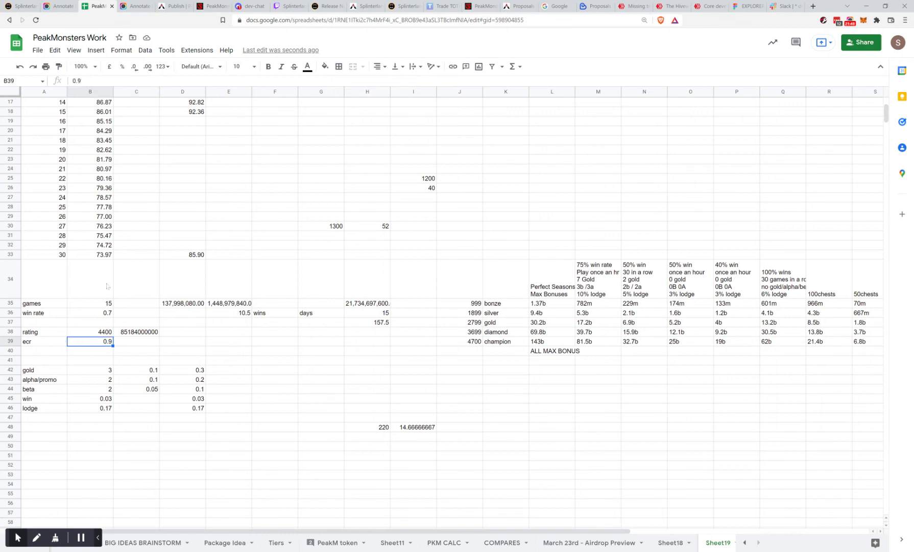
scroll(108, 286, "up", 3)
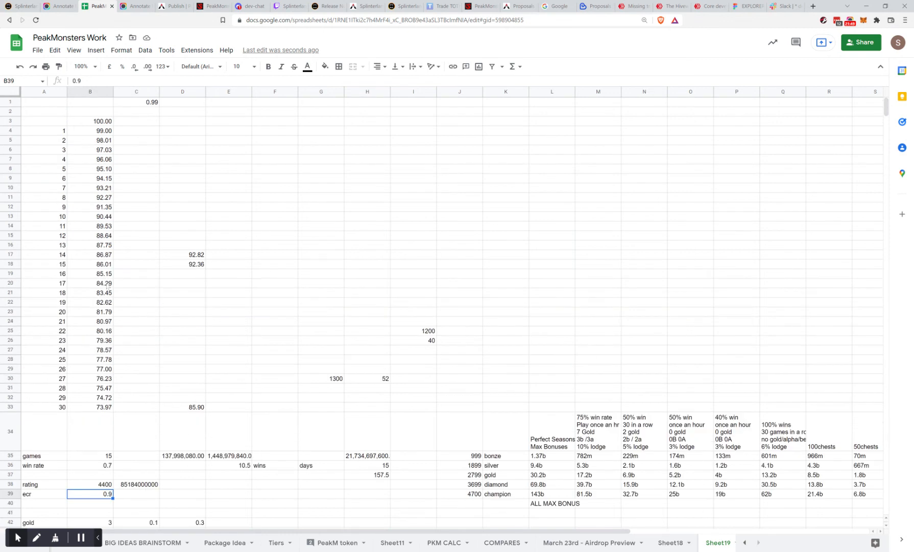
left_click(195, 265)
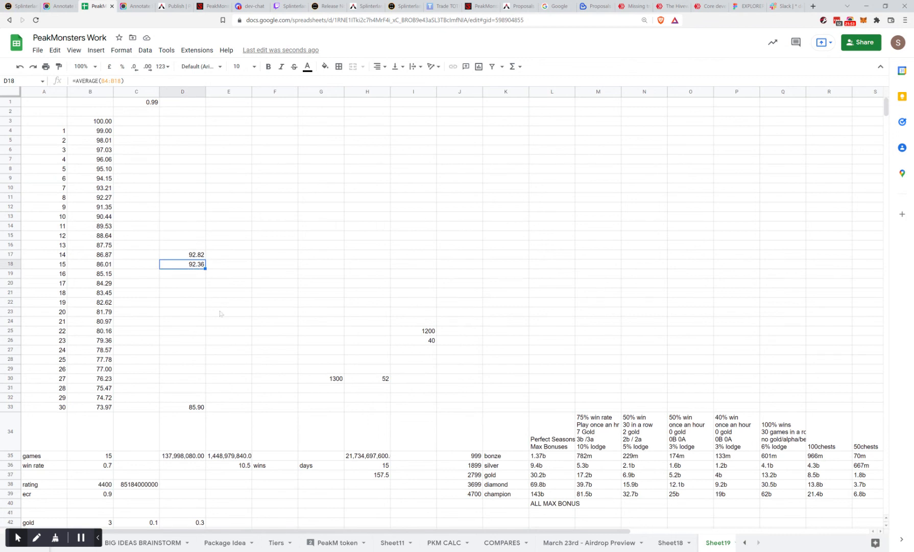
scroll(220, 313, "down", 5)
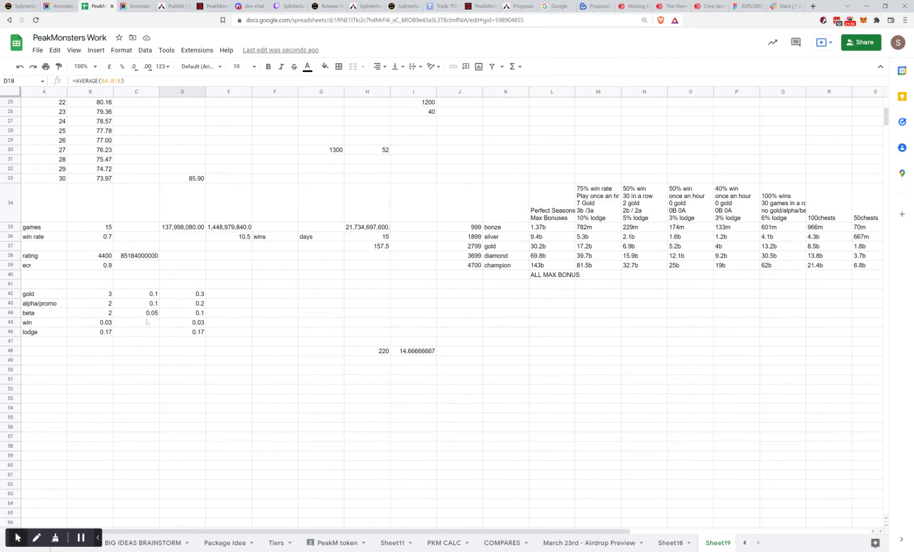
left_click(110, 266)
type(".9")
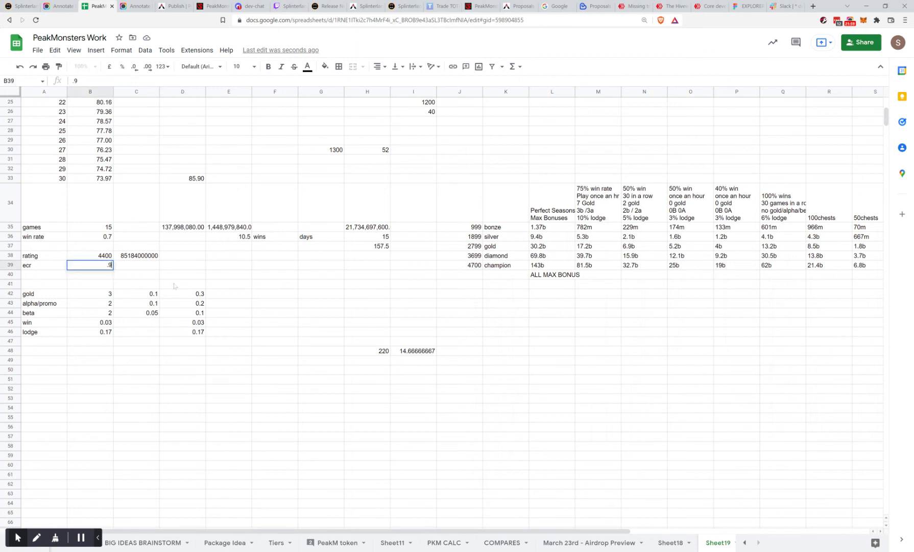
type("3")
left_click(146, 304)
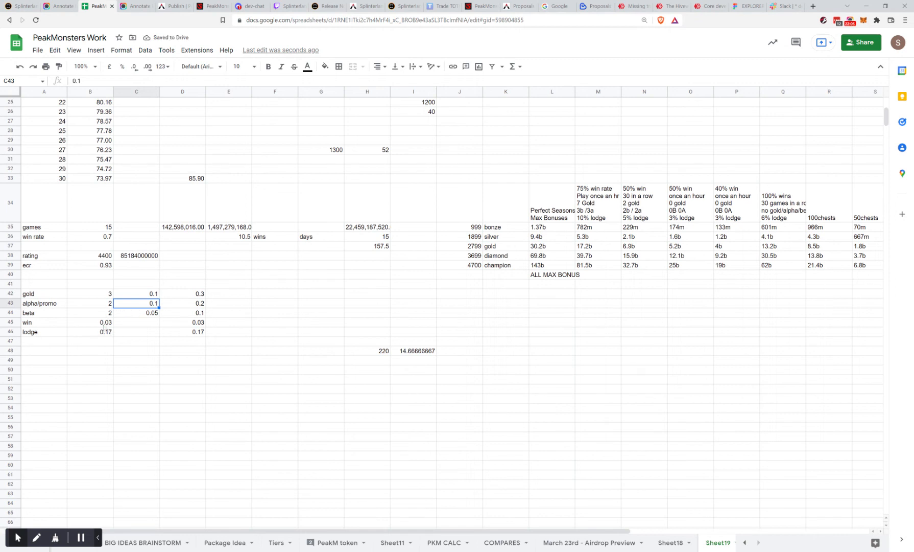
Step: Set the win bonus in B45 to 0.1
left_click(108, 327)
double_click(109, 324)
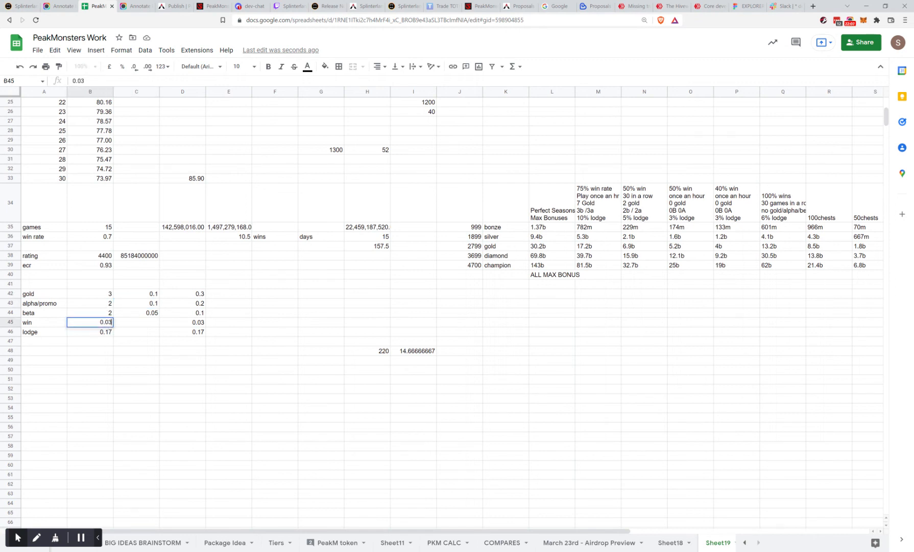
left_click_drag(108, 322, 123, 328)
key("BackSpace")
key("BackSpace")
type("1")
key("Tab")
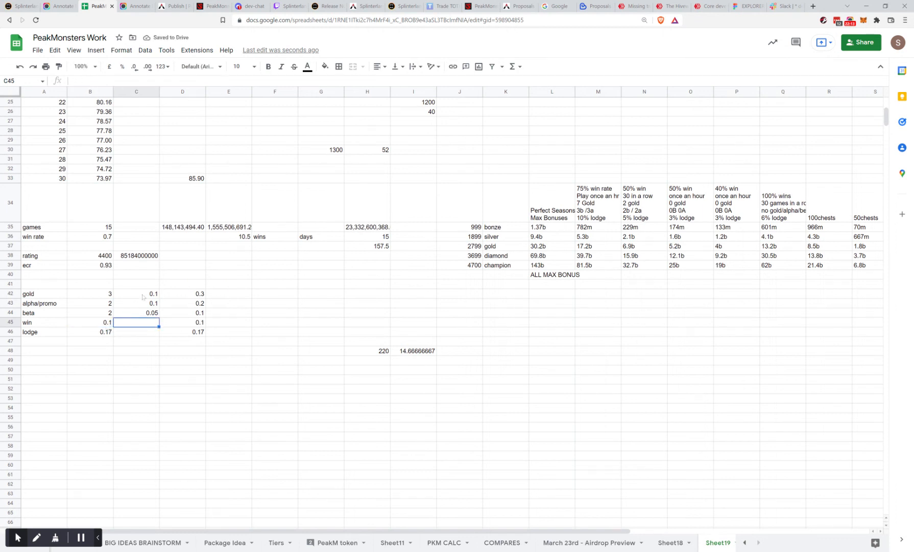
left_click(108, 325)
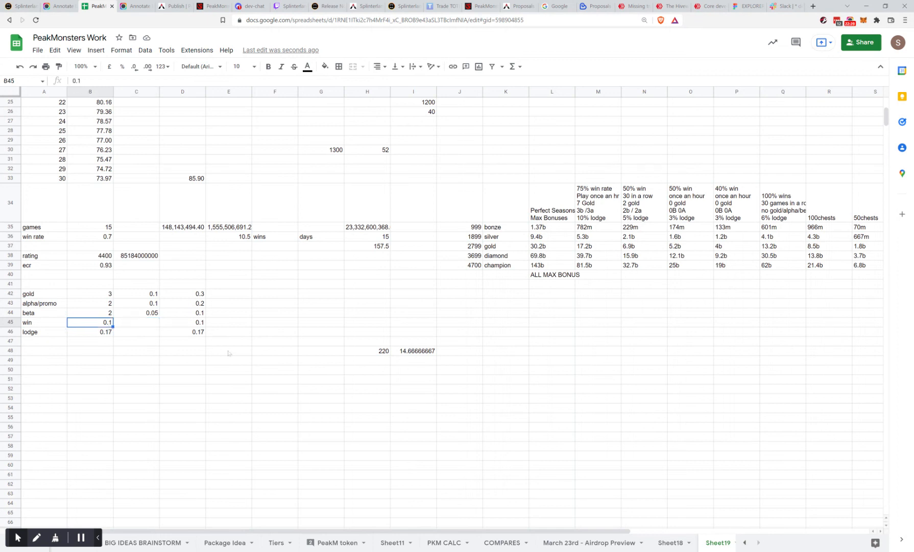
Step: Examine the season total in H35 with the games and win rate inputs, comparing it with the champion requirement for 100 chests
left_click(227, 321)
left_click(368, 227)
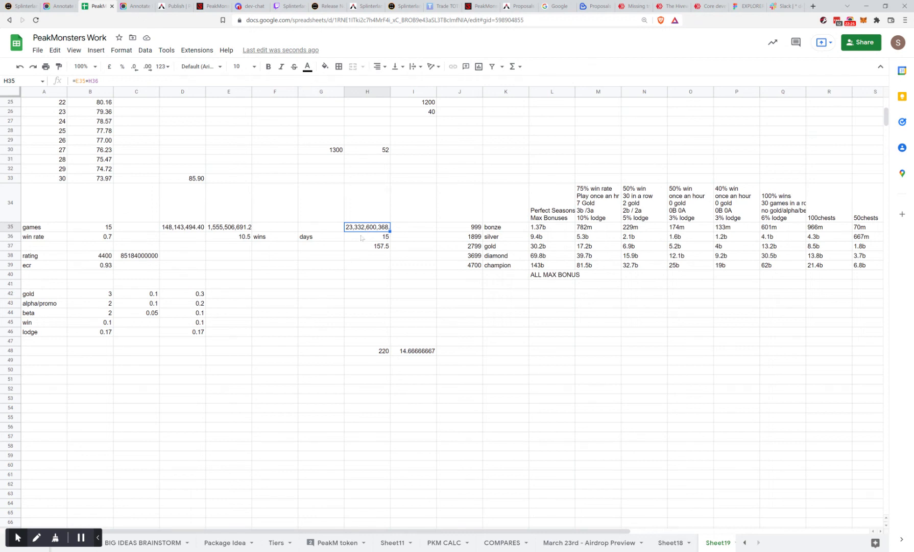
left_click(106, 239)
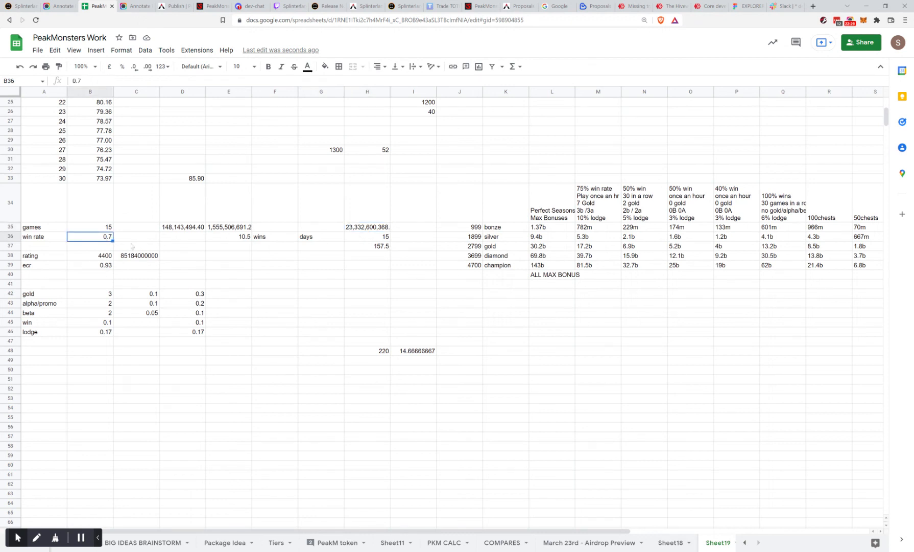
left_click(101, 230)
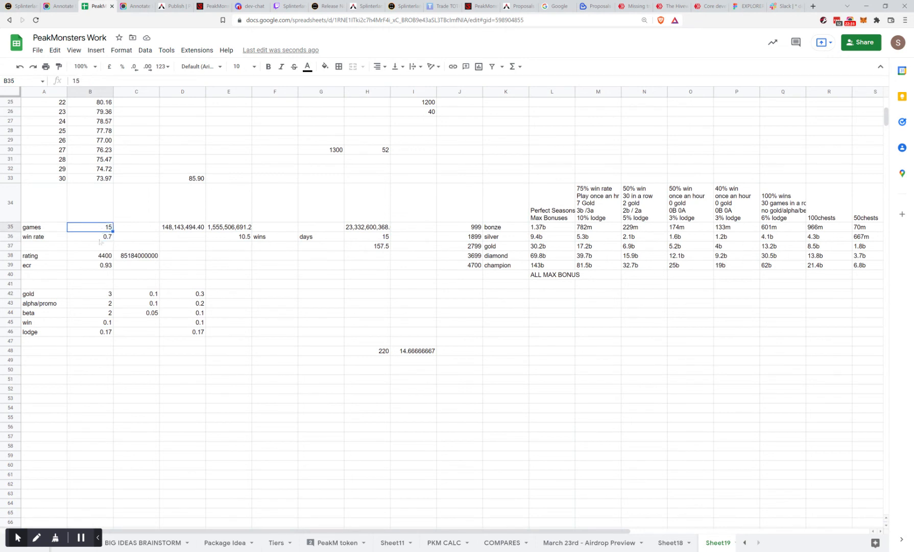
left_click(101, 240)
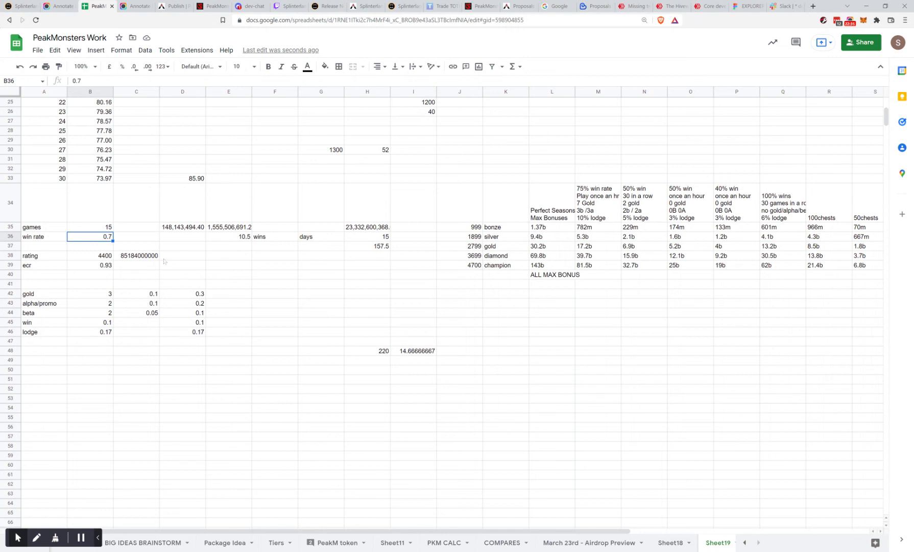
left_click(92, 231)
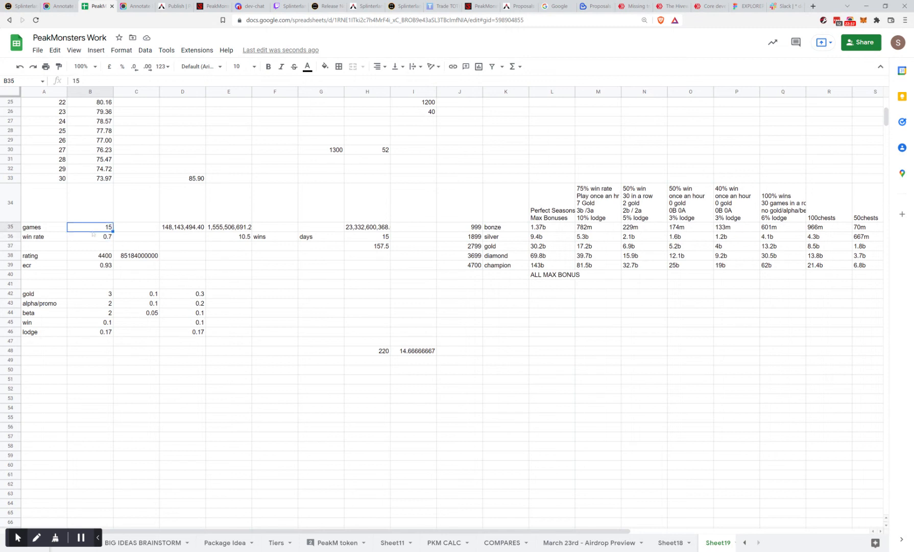
left_click(108, 240)
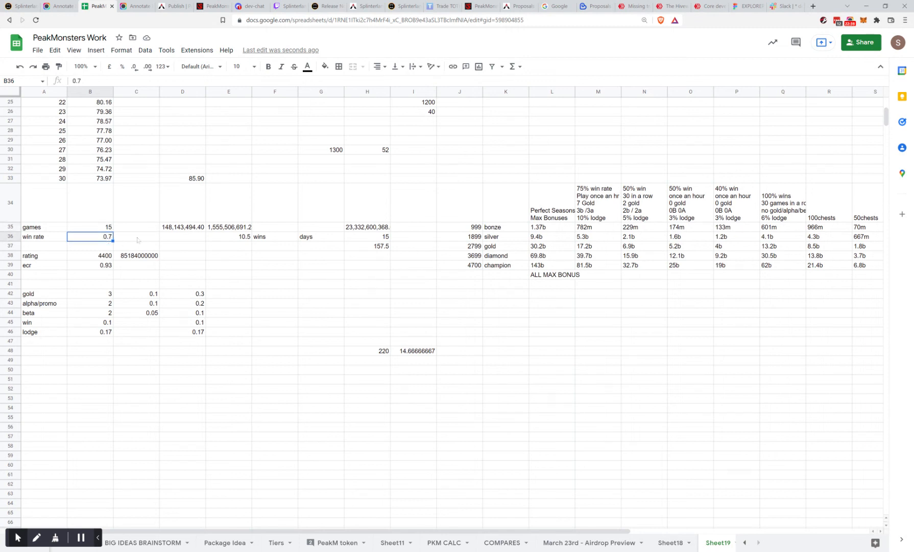
left_click(355, 230)
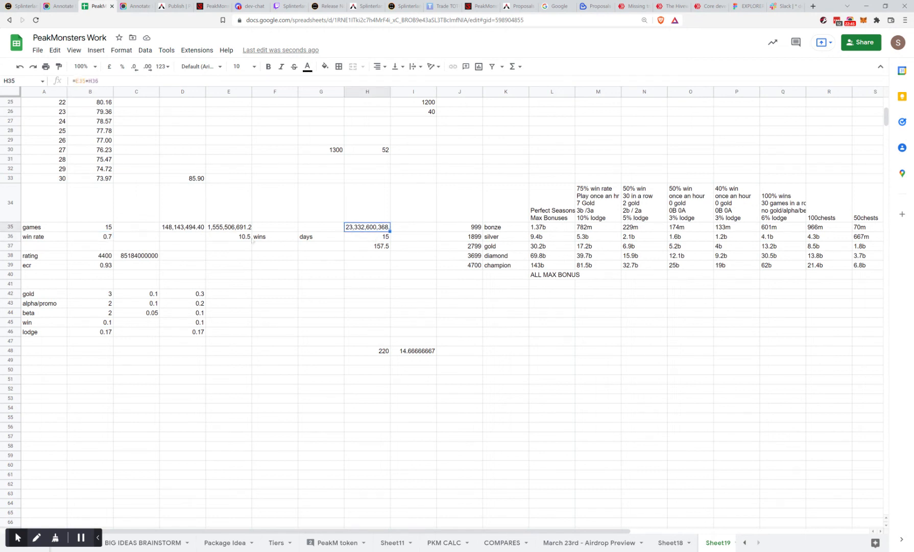
left_click(90, 230)
left_click(94, 239)
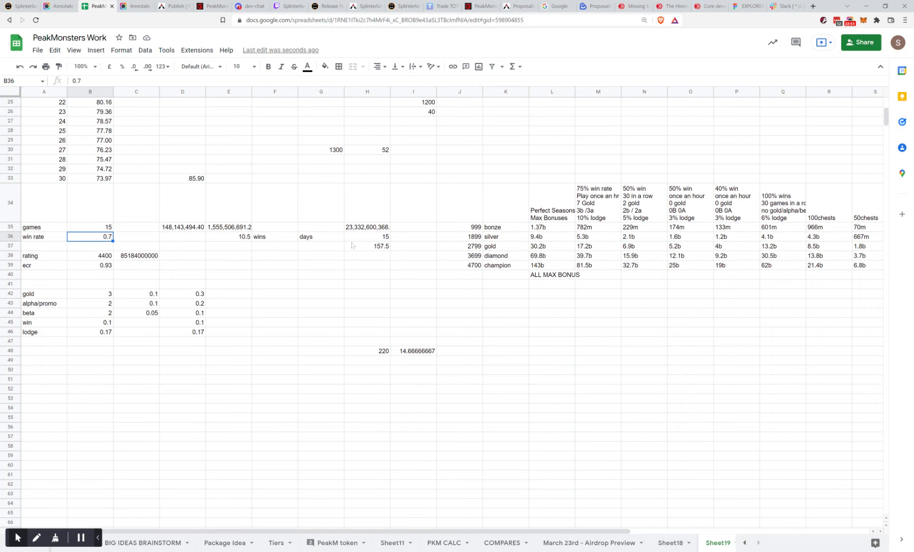
left_click(824, 265)
left_click(810, 286)
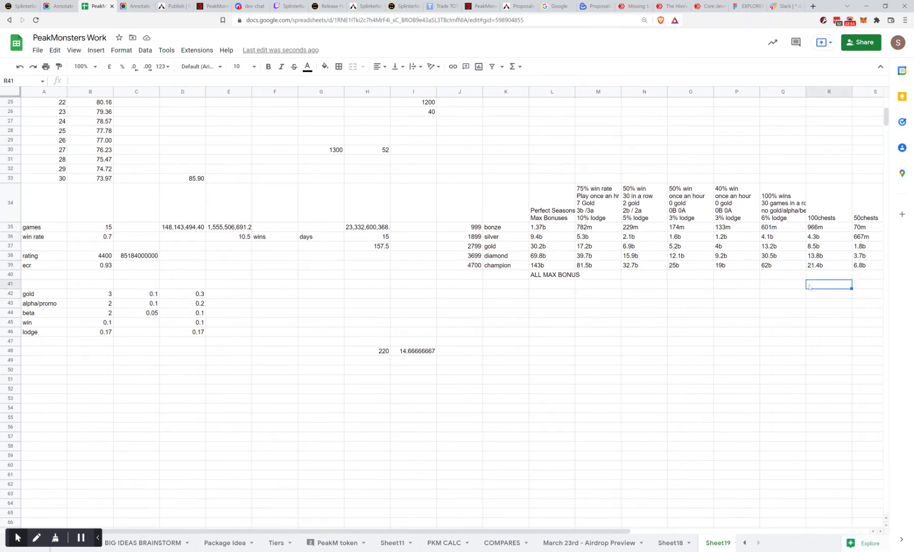
left_click(812, 275)
left_click(817, 286)
scroll(367, 198, "up", 3)
scroll(367, 198, "down", 6)
scroll(367, 198, "up", 3)
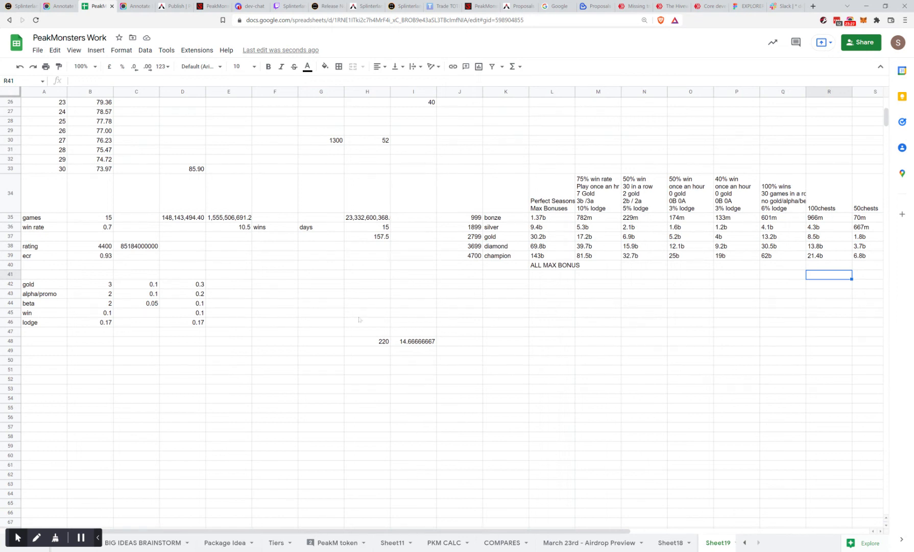
scroll(359, 320, "up", 3)
scroll(359, 320, "down", 3)
left_click(334, 316)
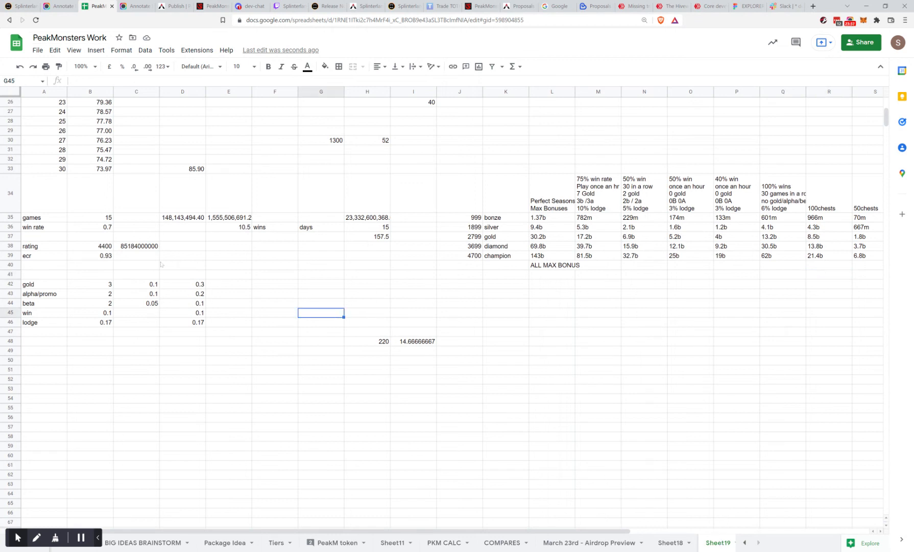
Step: Set the gold card count in B42 to 0 and check the season total in H35
left_click(105, 286)
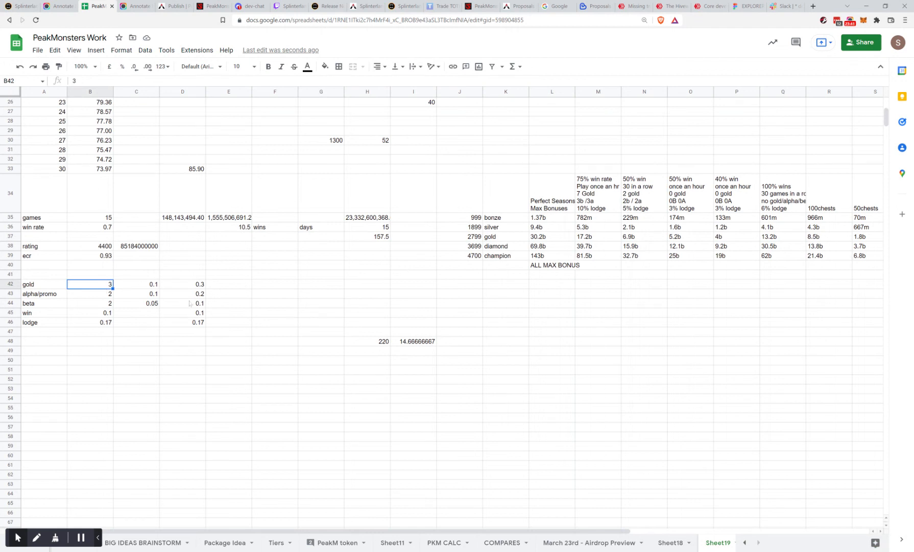
type("0")
left_click(99, 296)
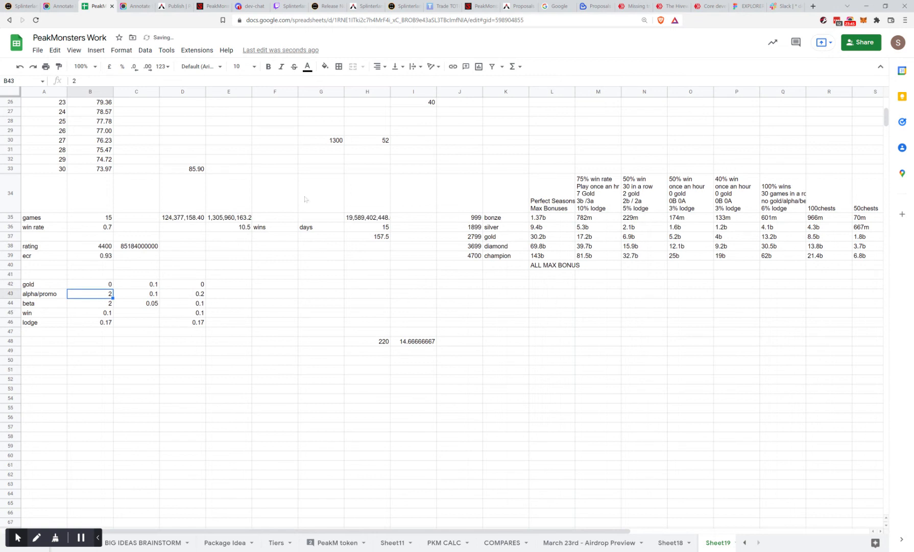
left_click(367, 220)
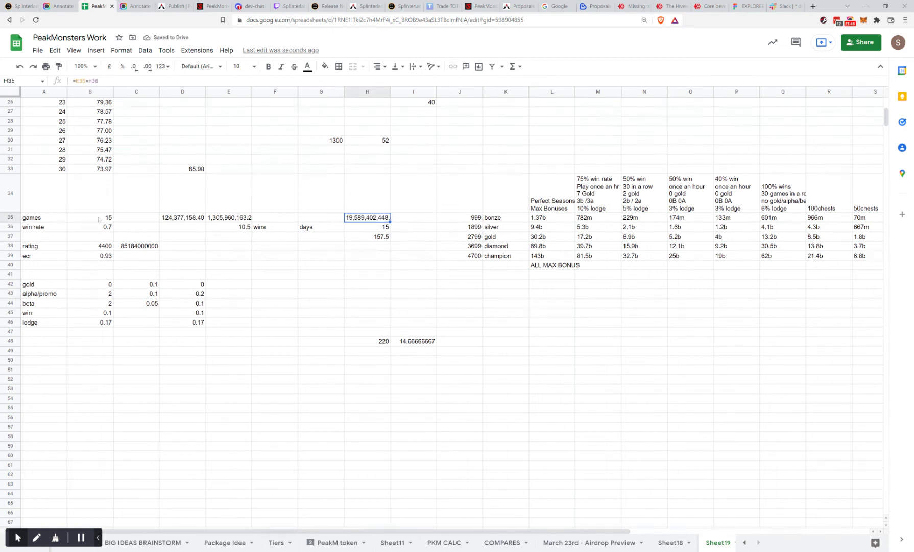
Step: Review the games, wins, rating, ecr and beta cells against the champion requirement for 100 chests in R39
left_click(100, 218)
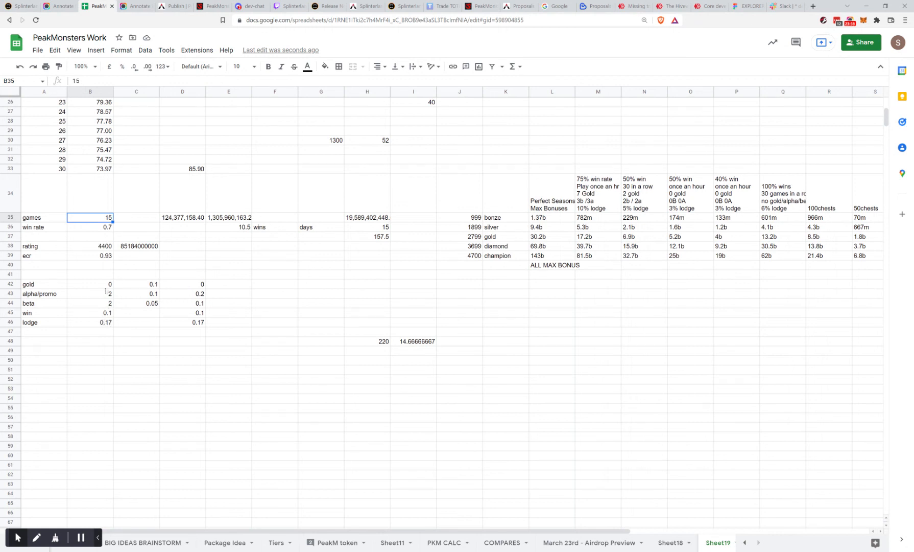
left_click(817, 258)
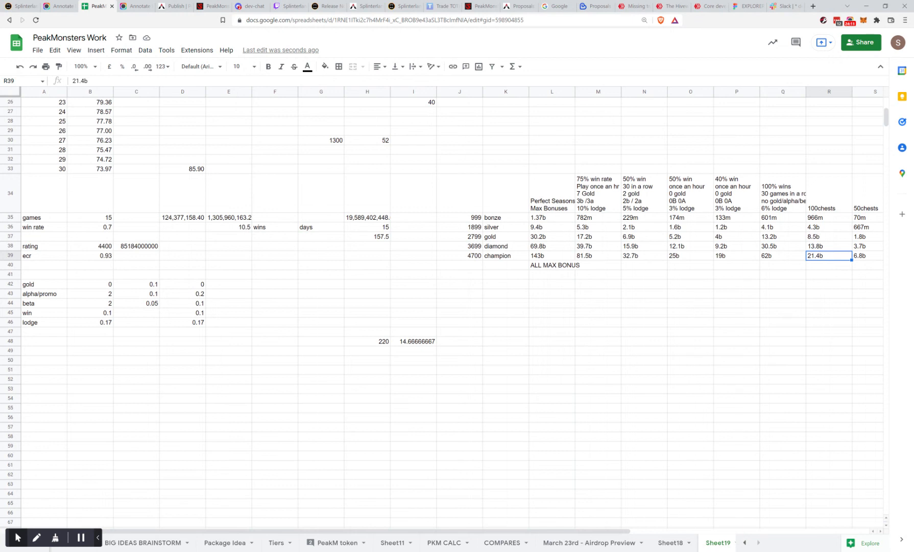
left_click(235, 229)
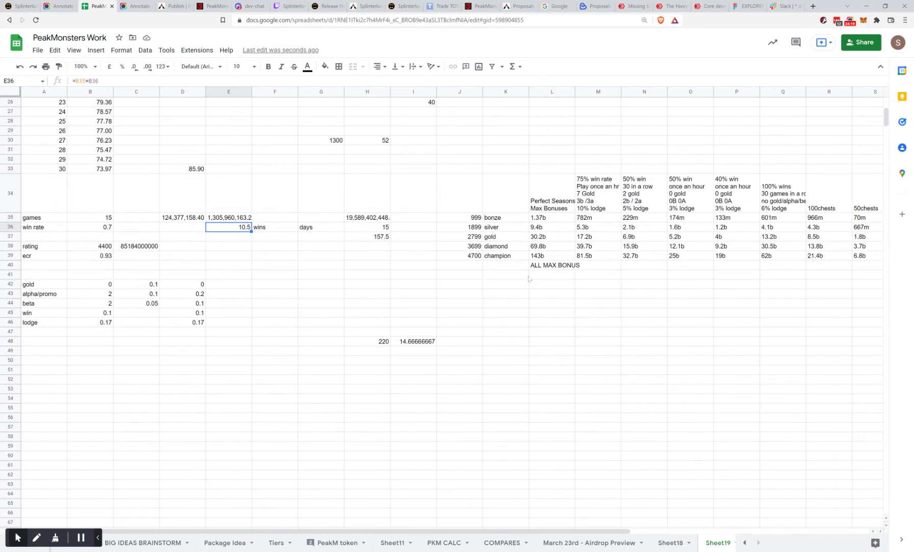
left_click(106, 257)
left_click(102, 248)
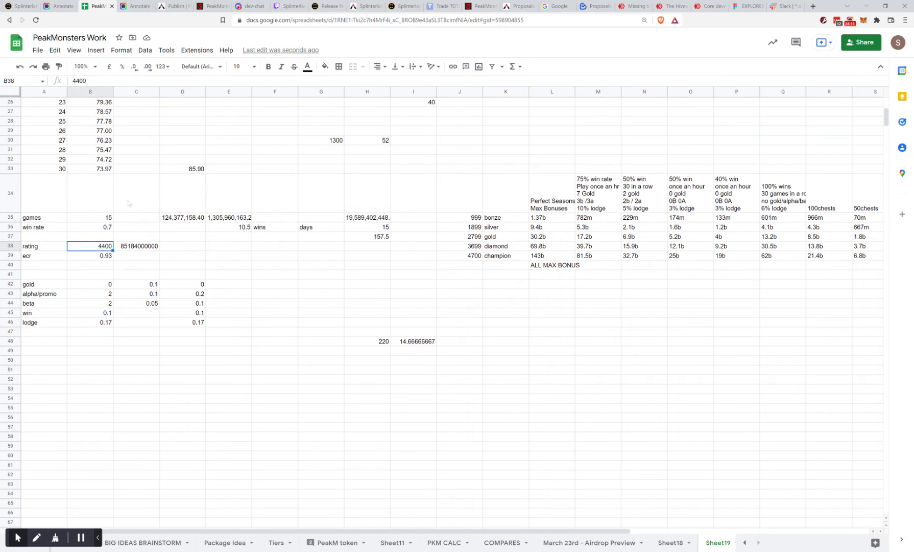
left_click(88, 258)
left_click(92, 249)
left_click(97, 264)
left_click(96, 307)
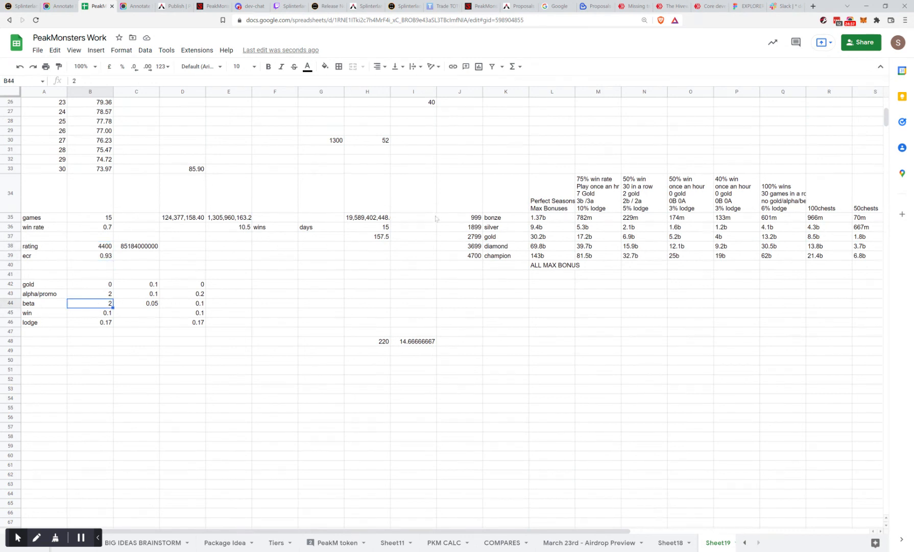
left_click(593, 143)
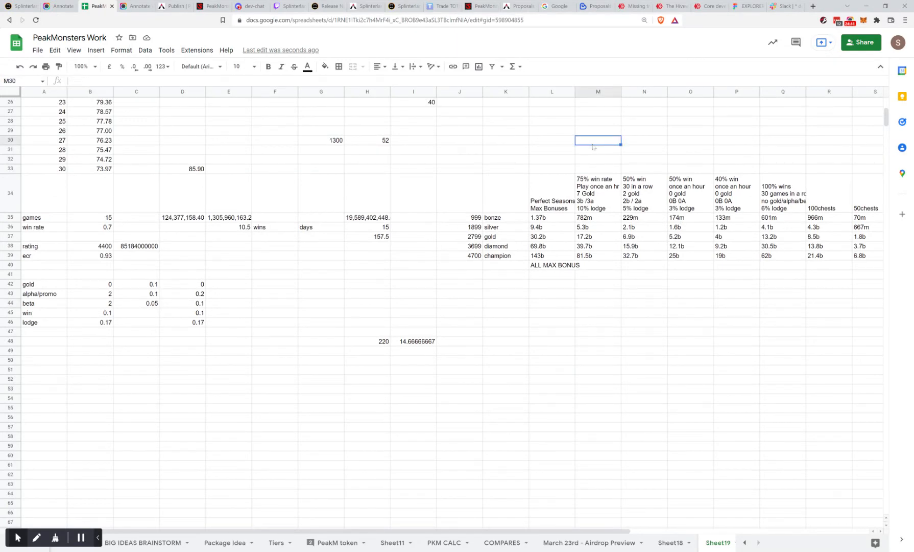
scroll(164, 278, "up", 8)
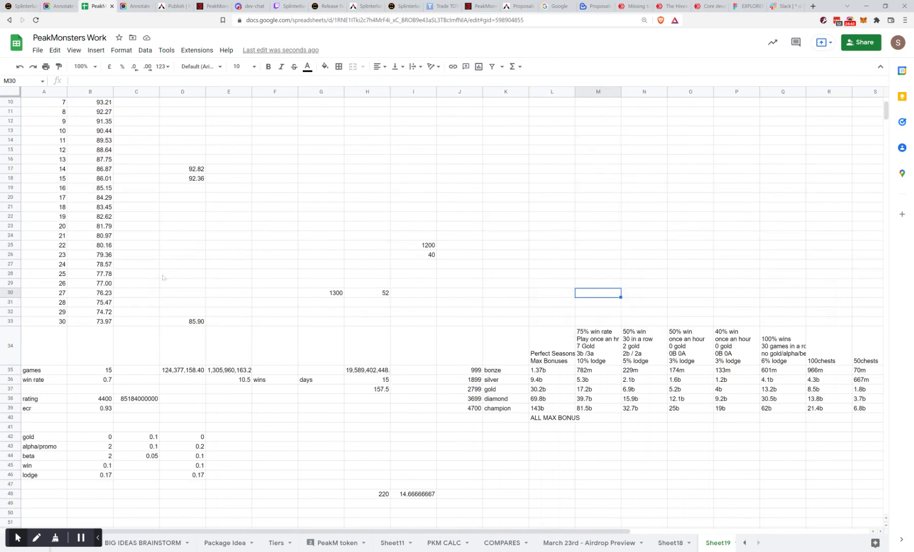
scroll(164, 277, "down", 5)
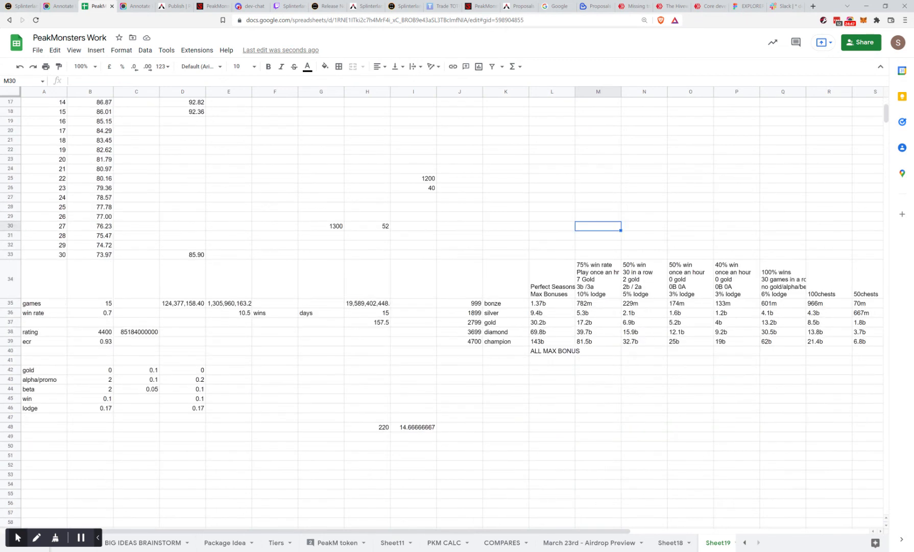
scroll(163, 277, "up", 5)
scroll(163, 278, "down", 3)
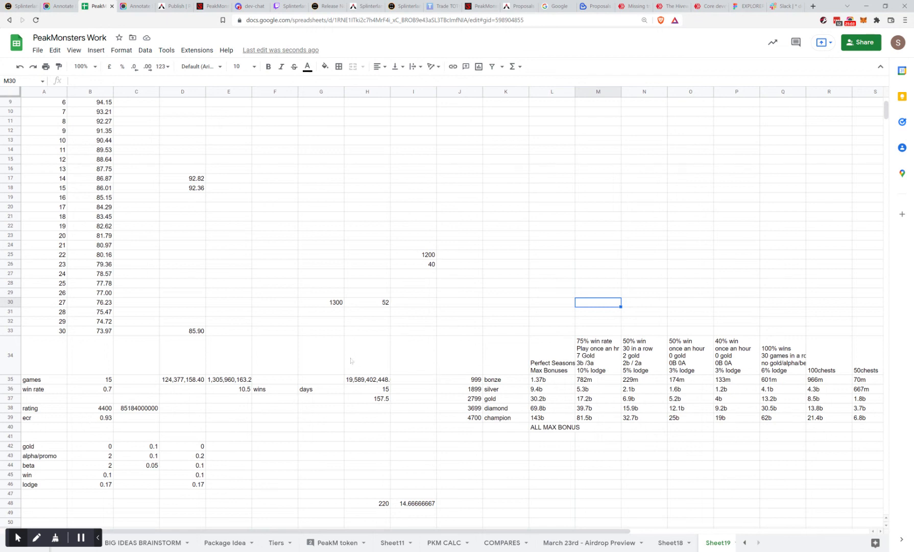
left_click(417, 458)
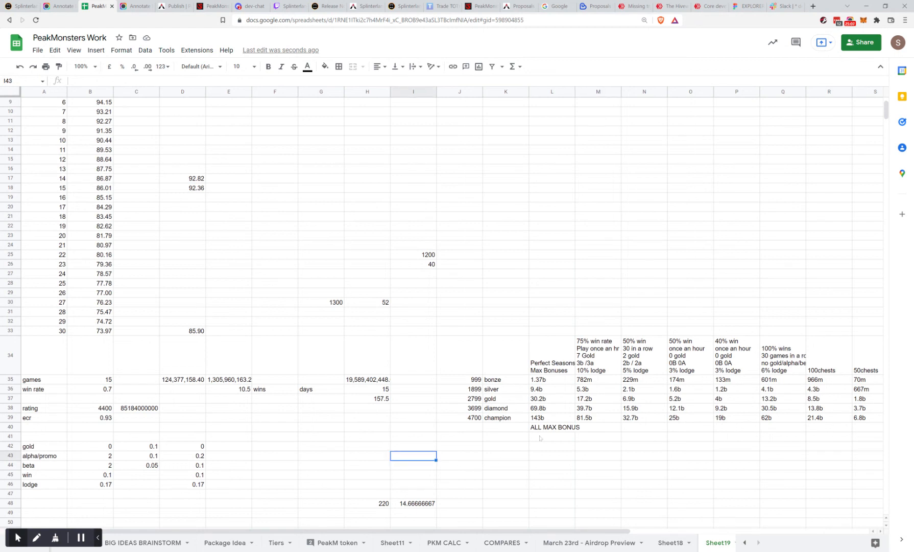